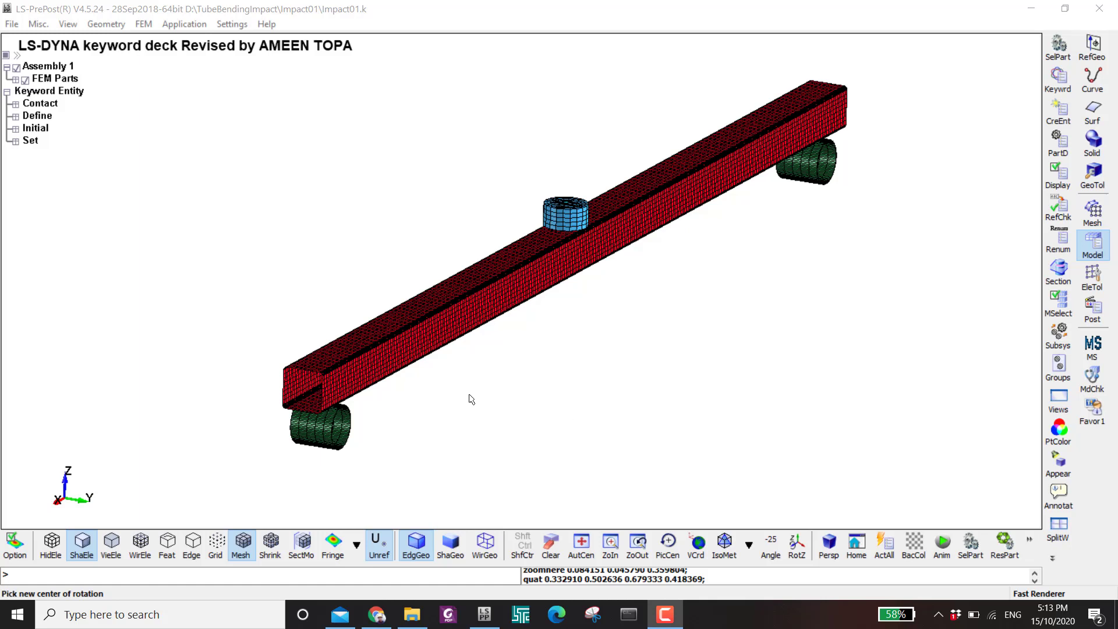
- Examine the tube, hammer and supports with the mesh lines hidden and shown again
{"action": "scroll", "coordinate": [496, 333], "scroll_direction": "up", "scroll_amount": 2}
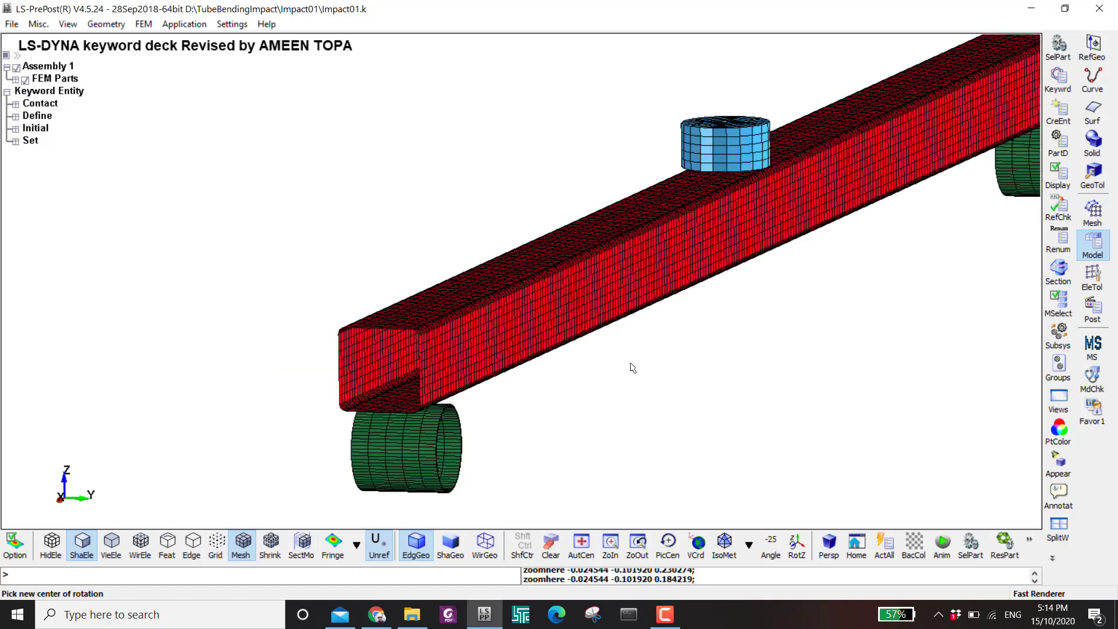
{"action": "scroll", "coordinate": [632, 367], "scroll_direction": "down", "scroll_amount": 1}
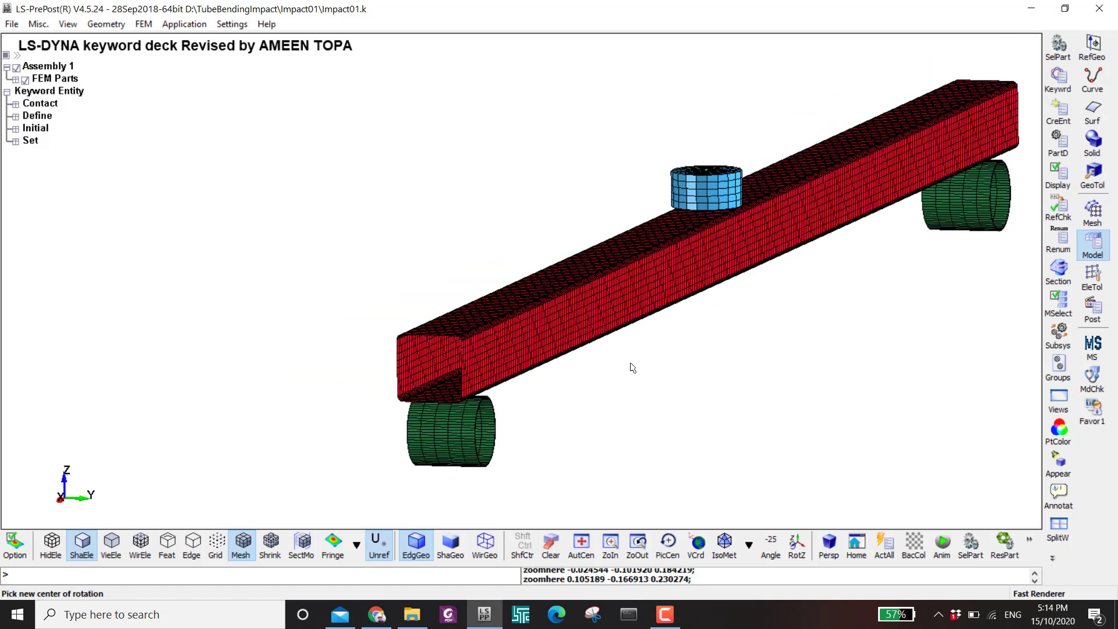
{"action": "middle_click_drag", "start_coordinate": [631, 367], "coordinate": [532, 387], "text": "shift"}
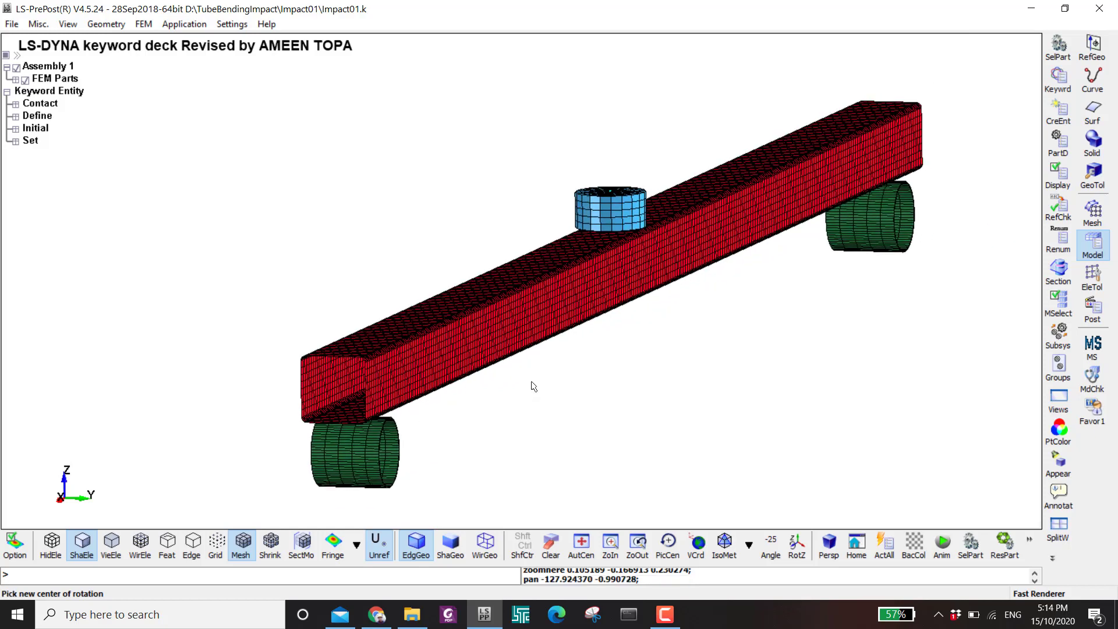
{"action": "scroll", "coordinate": [372, 384], "scroll_direction": "up", "scroll_amount": 2}
{"action": "scroll", "coordinate": [362, 392], "scroll_direction": "down", "scroll_amount": 1}
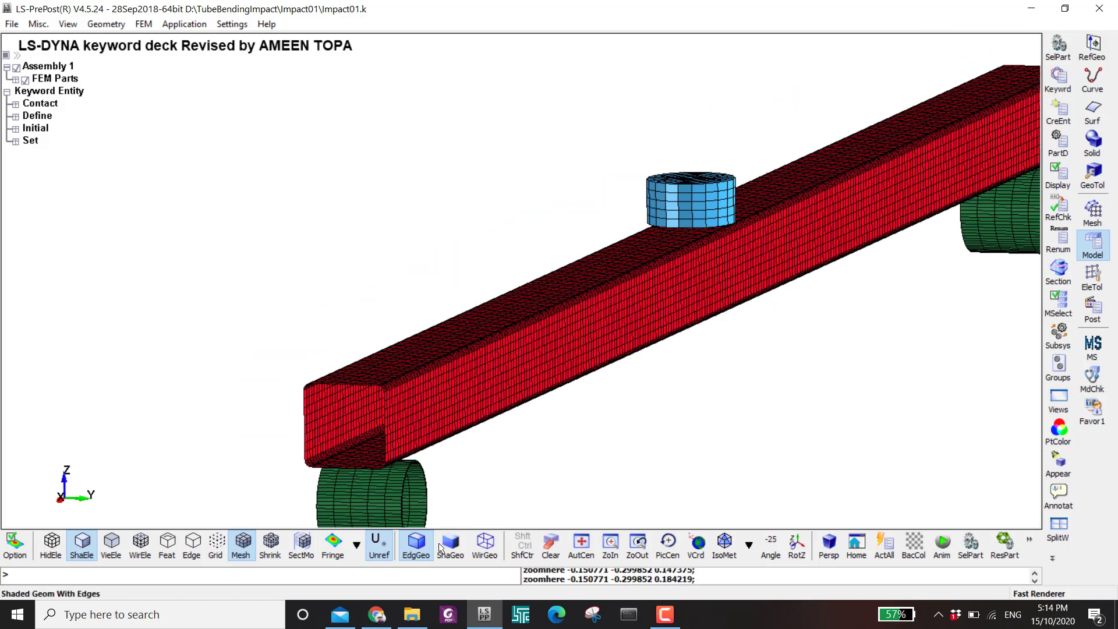
{"action": "left_click", "coordinate": [242, 546]}
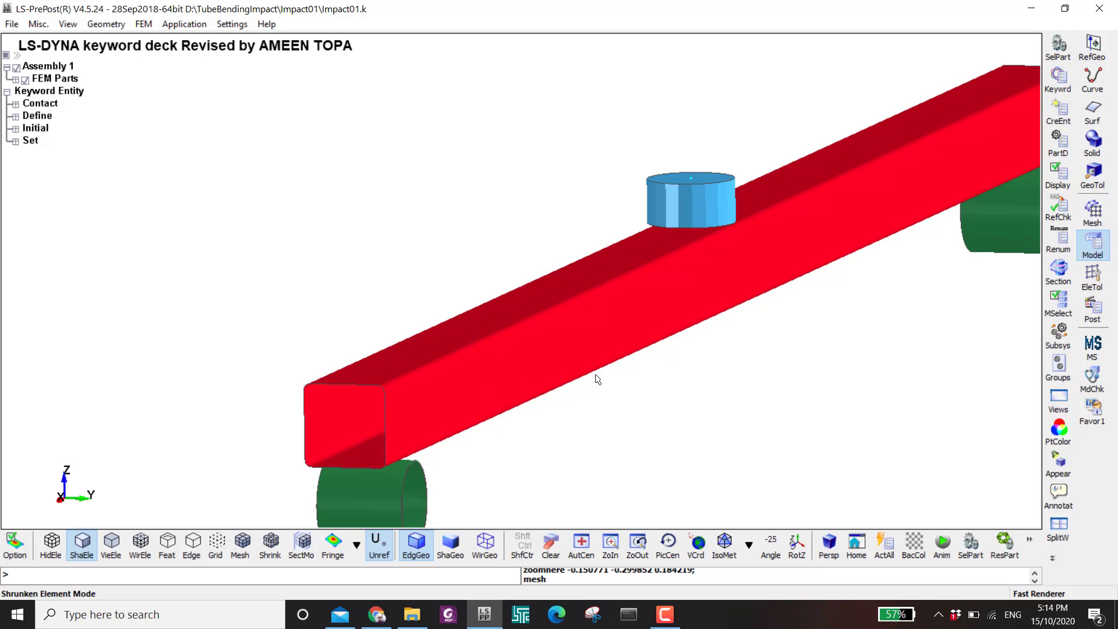
{"action": "scroll", "coordinate": [597, 379], "scroll_direction": "down", "scroll_amount": 1}
{"action": "middle_click_drag", "start_coordinate": [597, 379], "coordinate": [469, 308]}
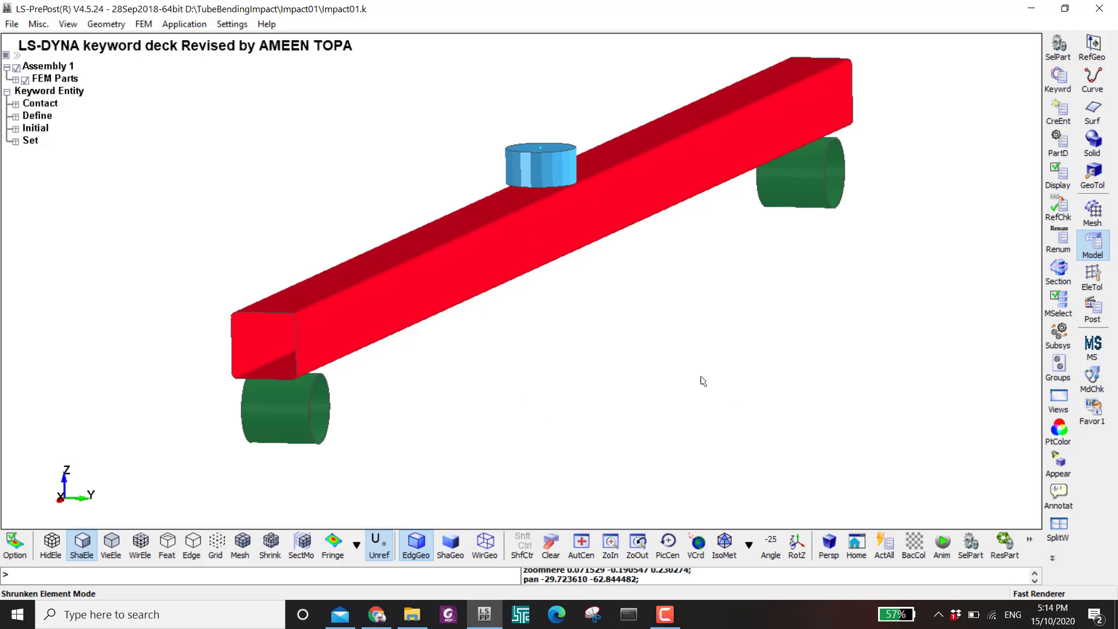
{"action": "middle_click_drag", "start_coordinate": [667, 361], "coordinate": [680, 380]}
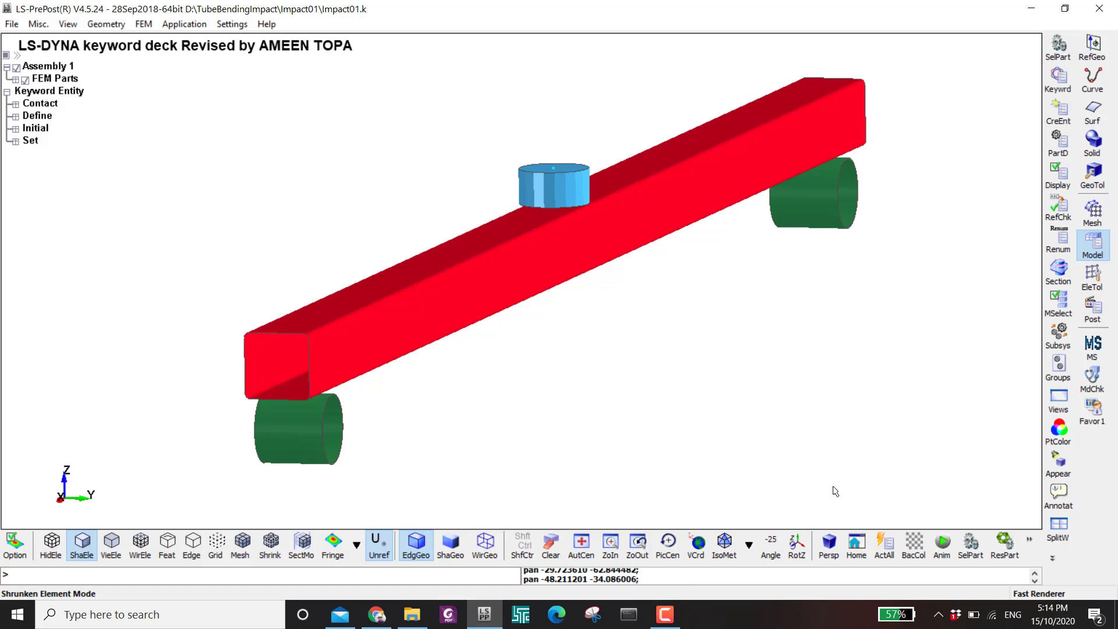
{"action": "left_click", "coordinate": [240, 545]}
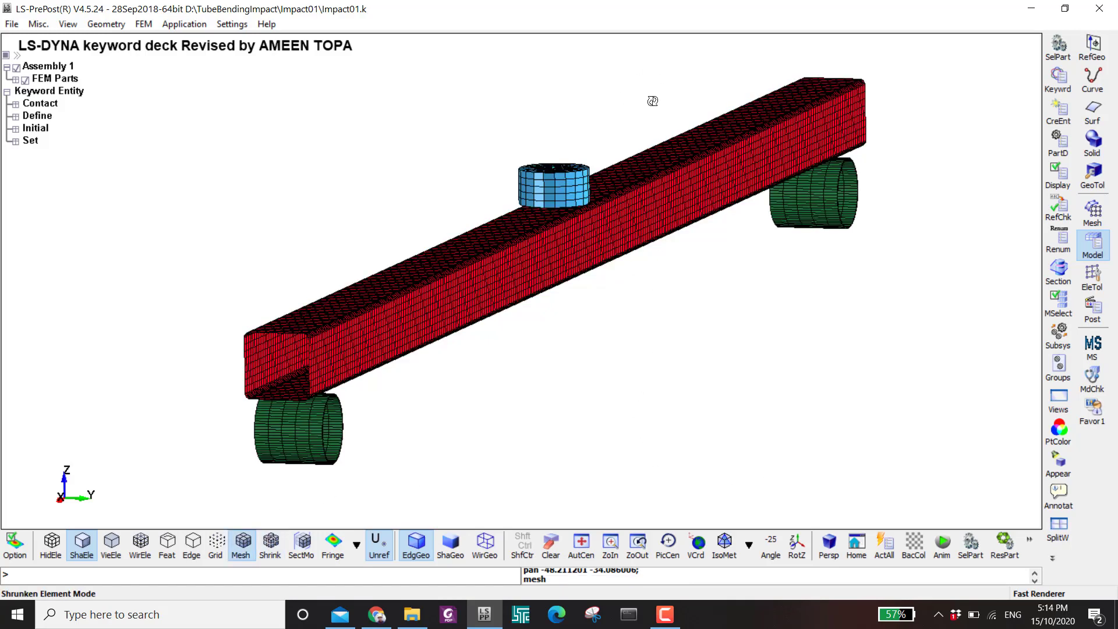
- Measure the height and diameter of the blue hammer cylinder between its nodes and clear the measurements
{"action": "scroll", "coordinate": [627, 159], "scroll_direction": "up", "scroll_amount": 5}
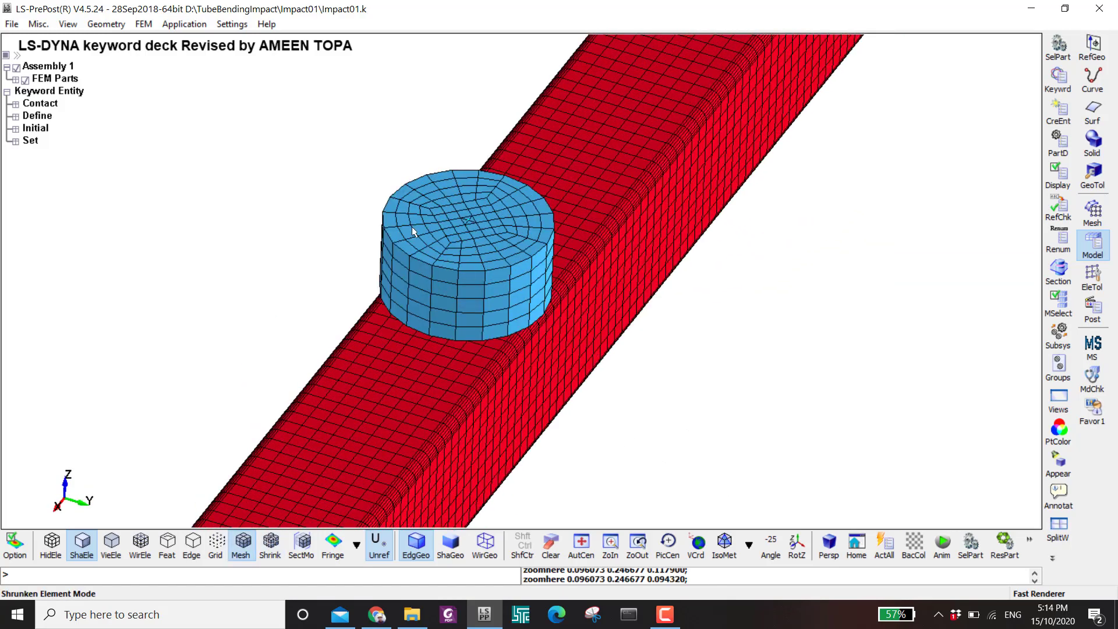
{"action": "left_click_drag", "start_coordinate": [411, 226], "coordinate": [459, 227], "text": "shift"}
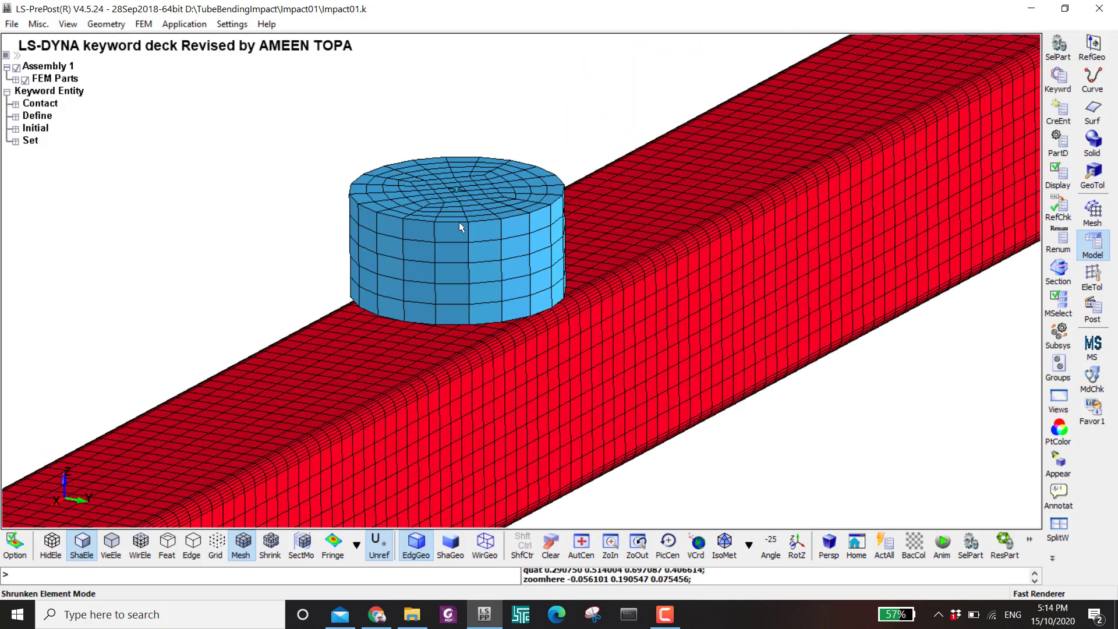
{"action": "scroll", "coordinate": [463, 228], "scroll_direction": "up", "scroll_amount": 2}
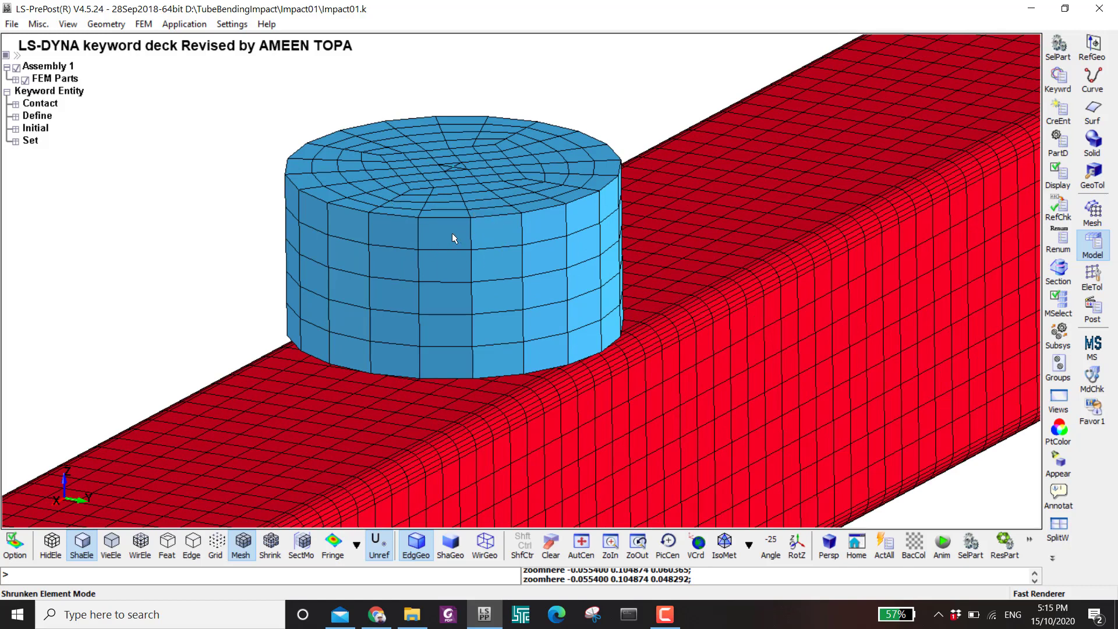
{"action": "left_click", "coordinate": [1091, 273]}
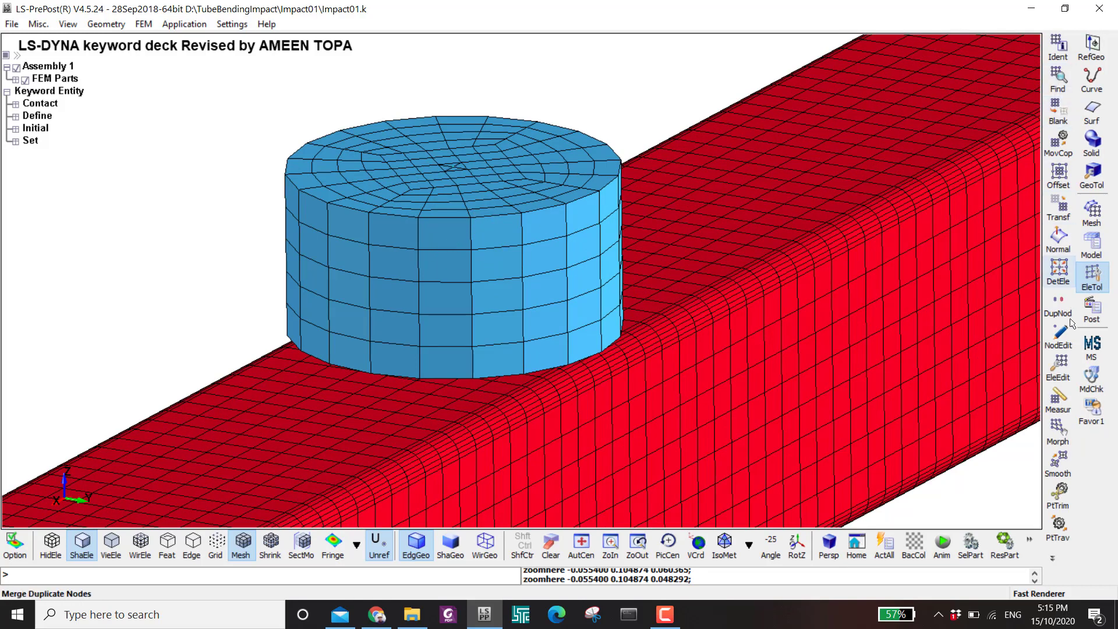
{"action": "left_click", "coordinate": [1059, 401]}
{"action": "left_click", "coordinate": [566, 204]}
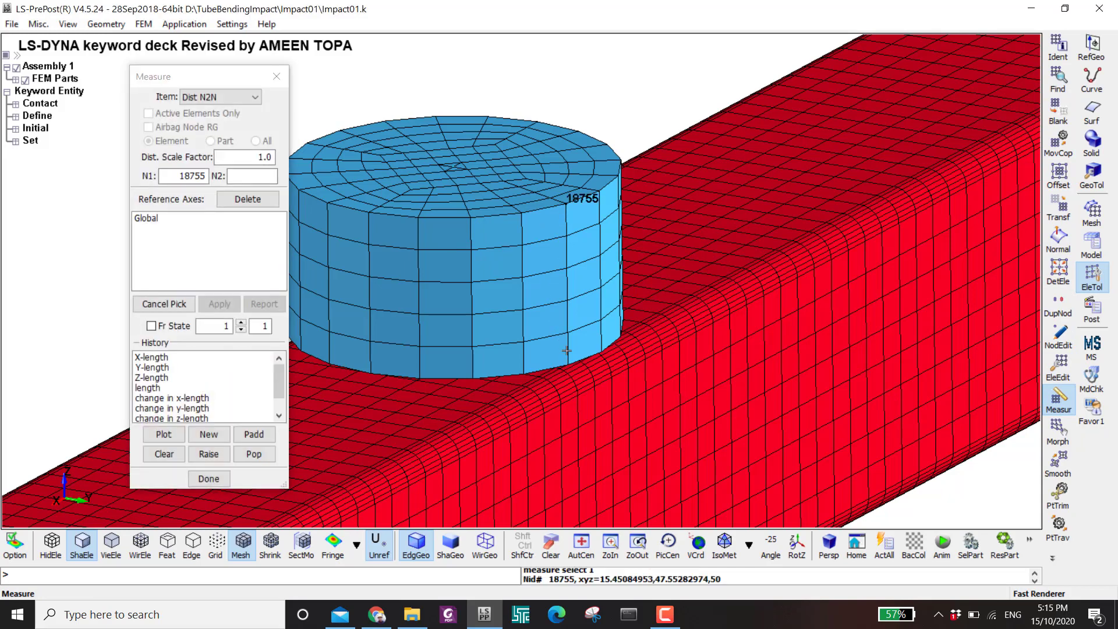
{"action": "left_click", "coordinate": [570, 358]}
{"action": "left_click", "coordinate": [559, 200]}
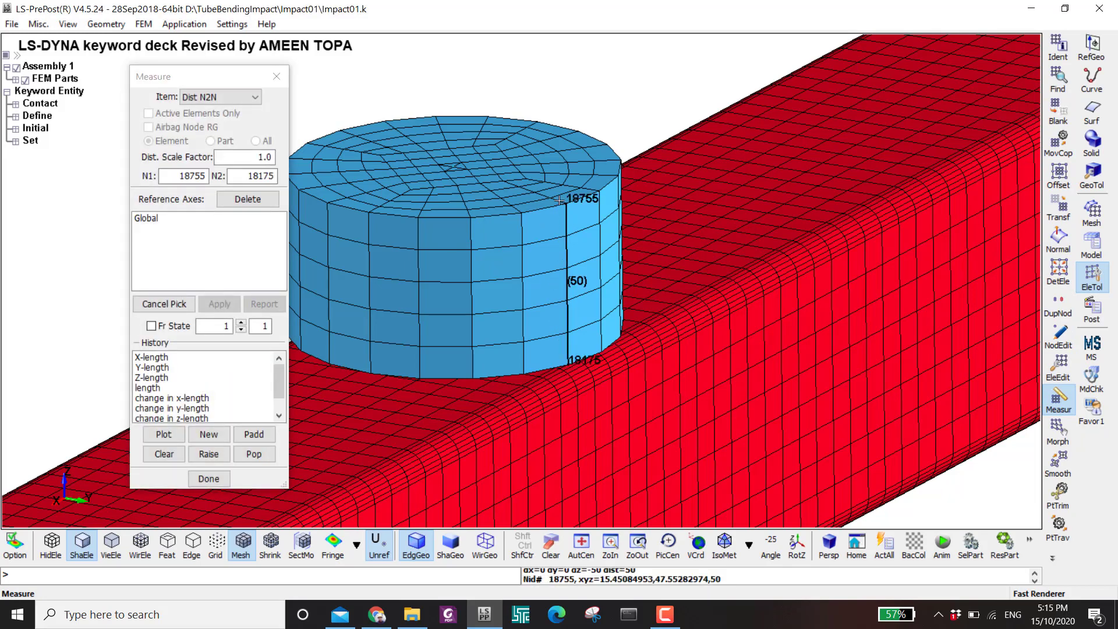
{"action": "left_click", "coordinate": [342, 132]}
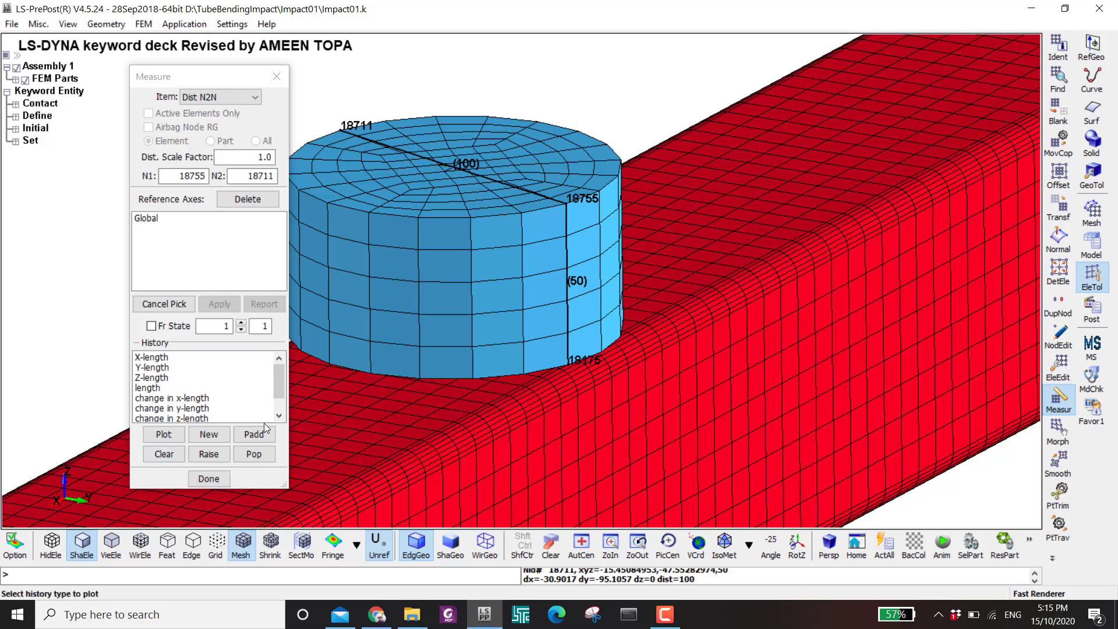
{"action": "left_click", "coordinate": [171, 453]}
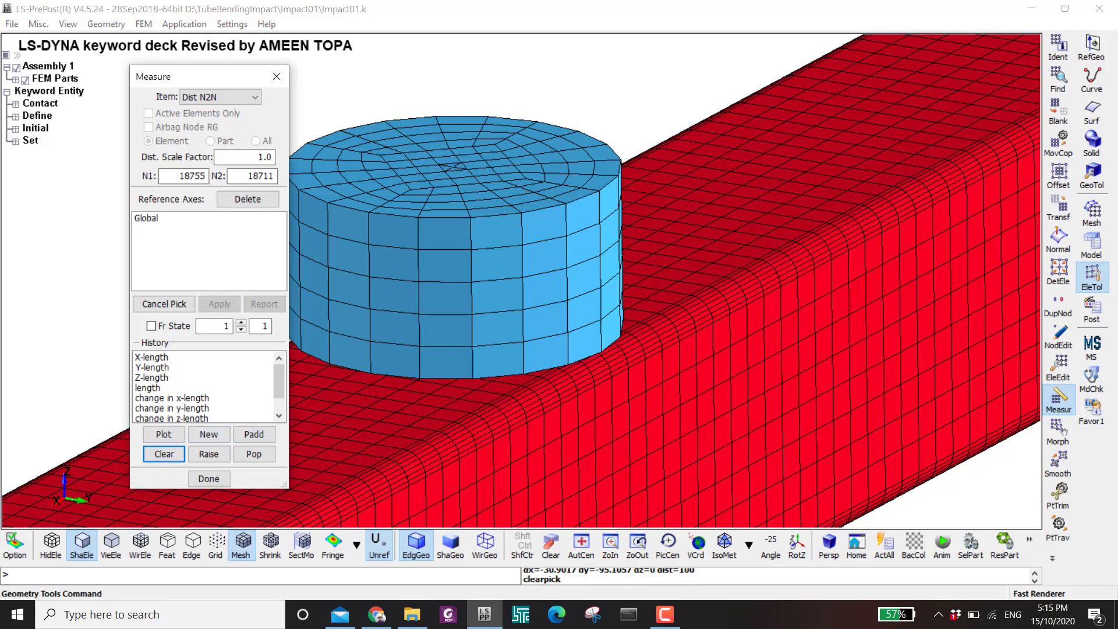
- Create a Cylinder Solid mesh with radius 50, length 50 and 20 circumferential elements, oriented along the Z direction
{"action": "left_click", "coordinate": [1092, 216]}
{"action": "left_click", "coordinate": [1058, 47]}
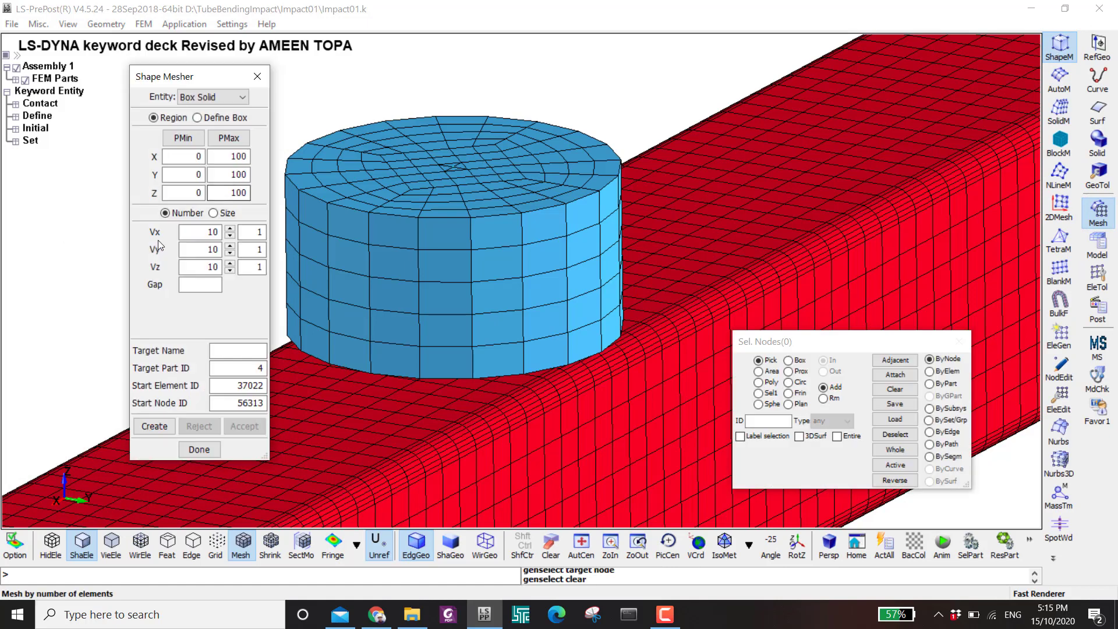
{"action": "left_click", "coordinate": [212, 97]}
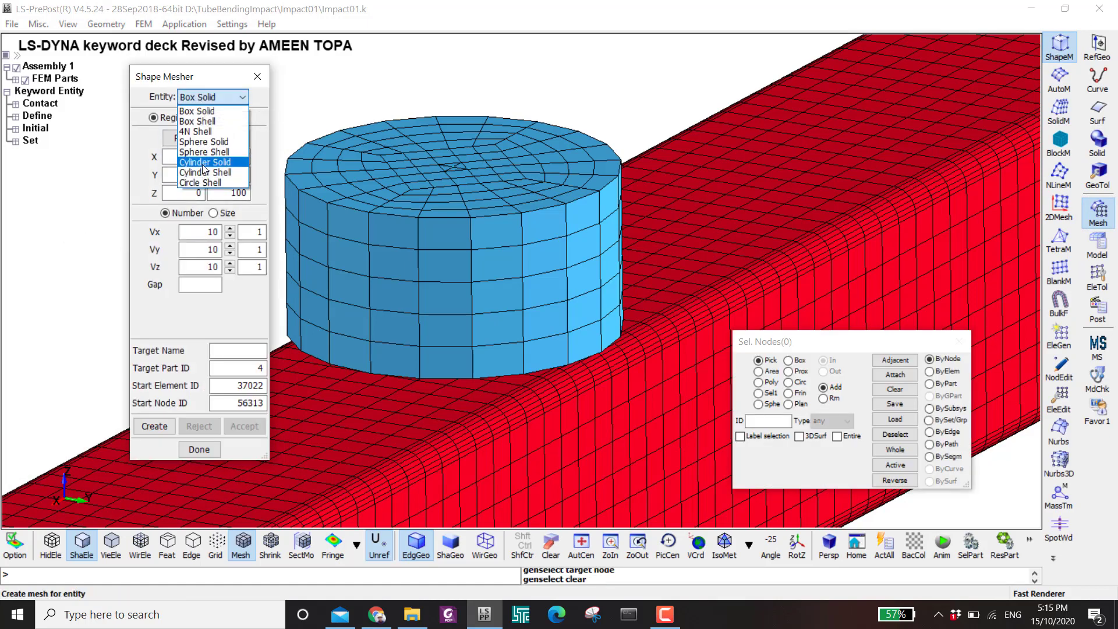
{"action": "left_click", "coordinate": [205, 163]}
{"action": "left_click", "coordinate": [204, 163]}
{"action": "left_click", "coordinate": [198, 120]}
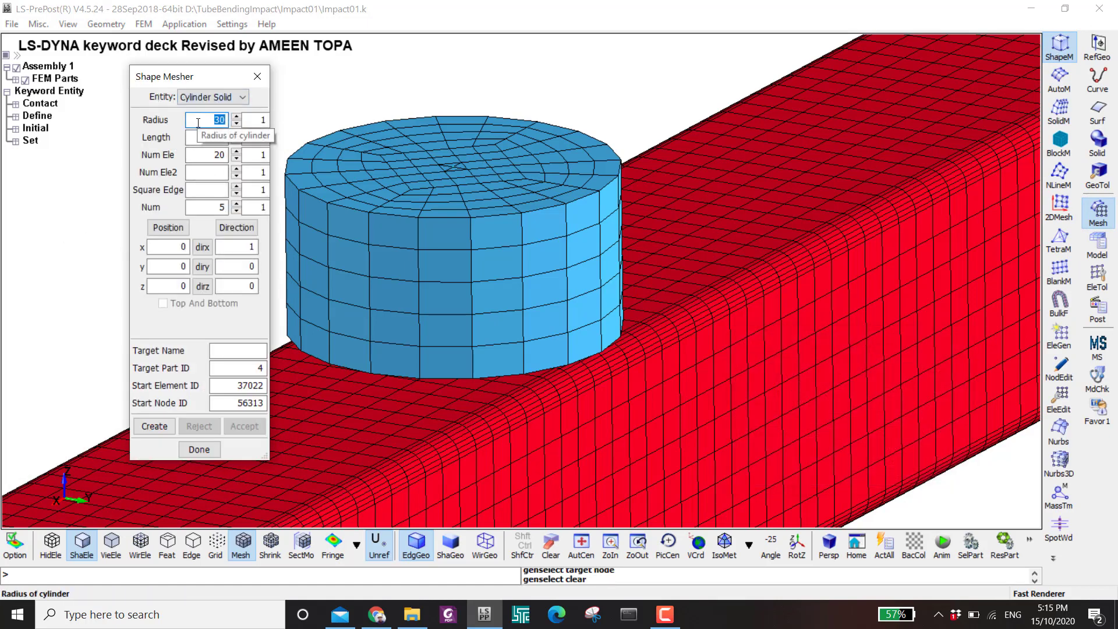
{"action": "type", "text": "50"}
{"action": "key", "text": "Tab"}
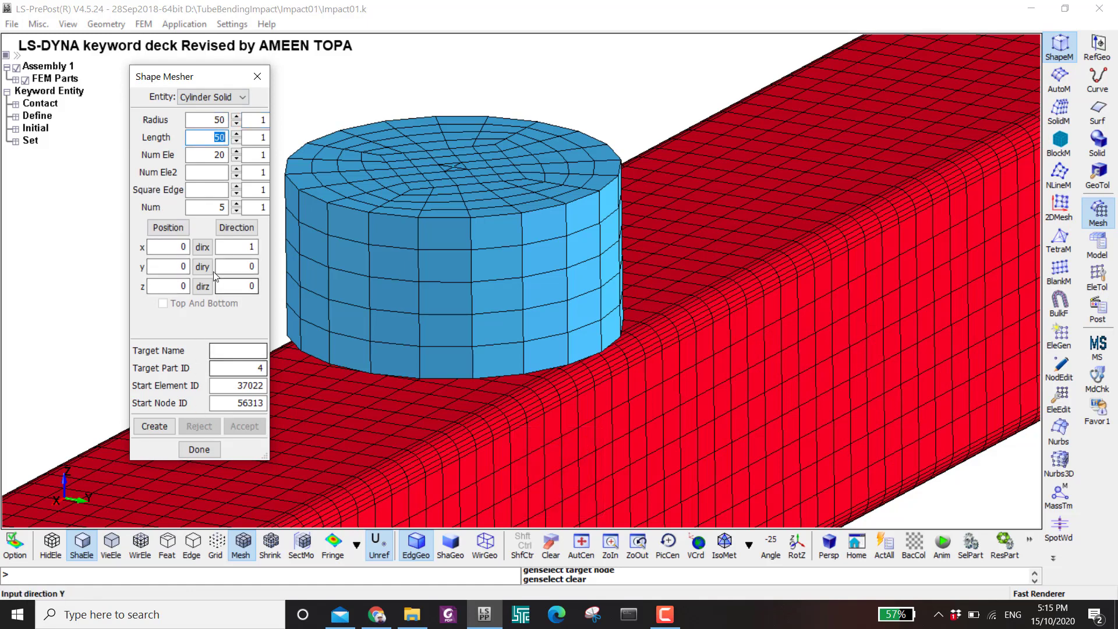
{"action": "left_click", "coordinate": [203, 286]}
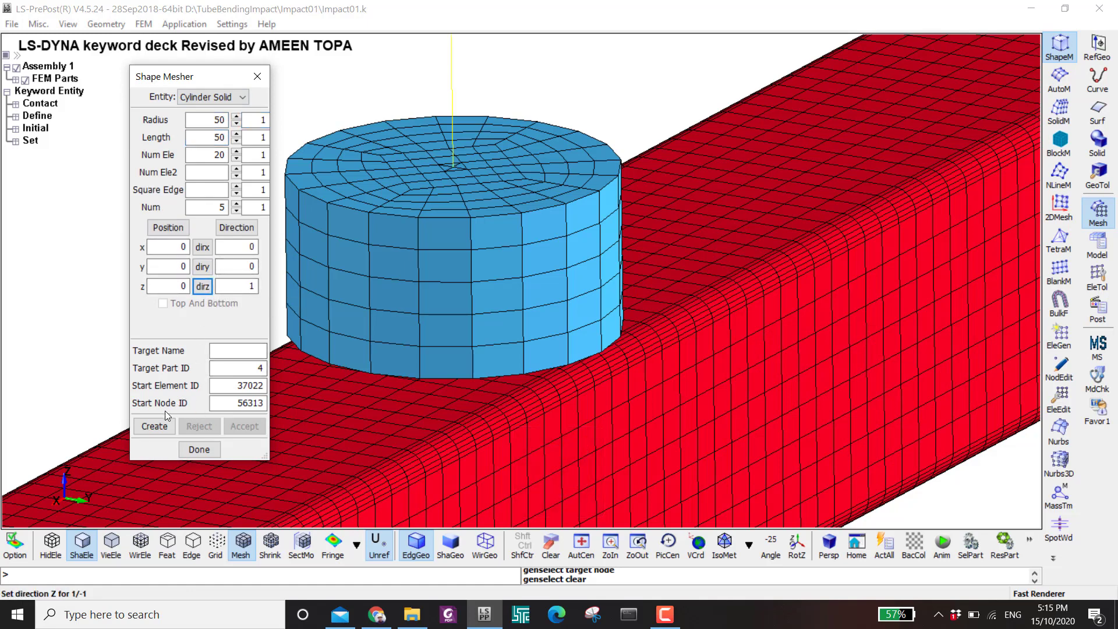
{"action": "left_click", "coordinate": [154, 426]}
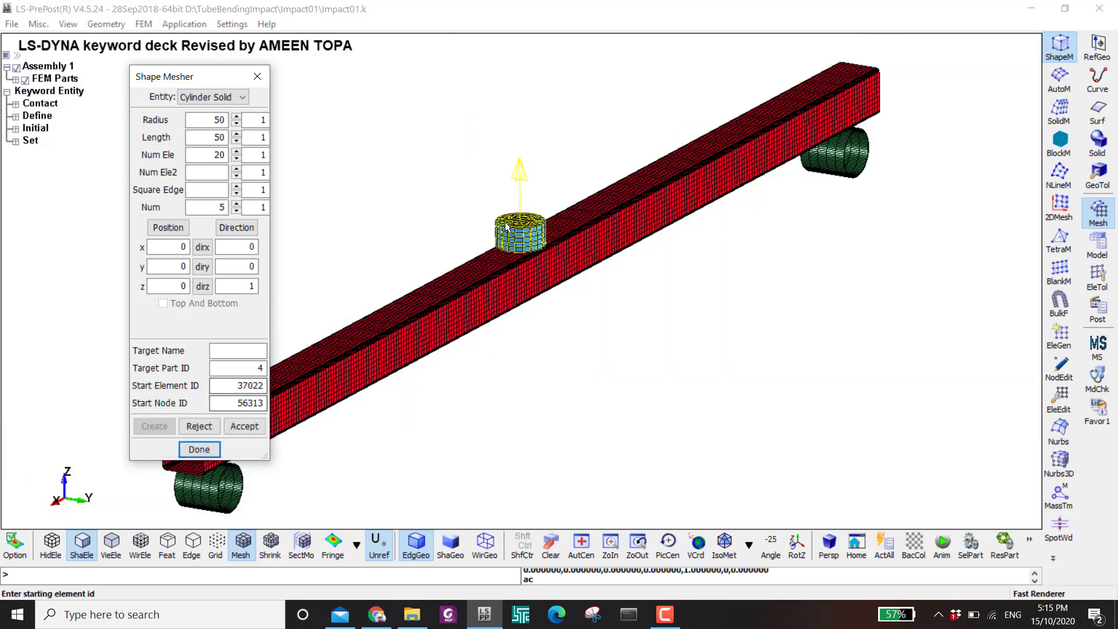
- Accept the cylinder mesh, and create and accept a second one of the same size with 200 circumferential elements
{"action": "scroll", "coordinate": [508, 227], "scroll_direction": "up", "scroll_amount": 4}
{"action": "scroll", "coordinate": [508, 227], "scroll_direction": "up", "scroll_amount": 2}
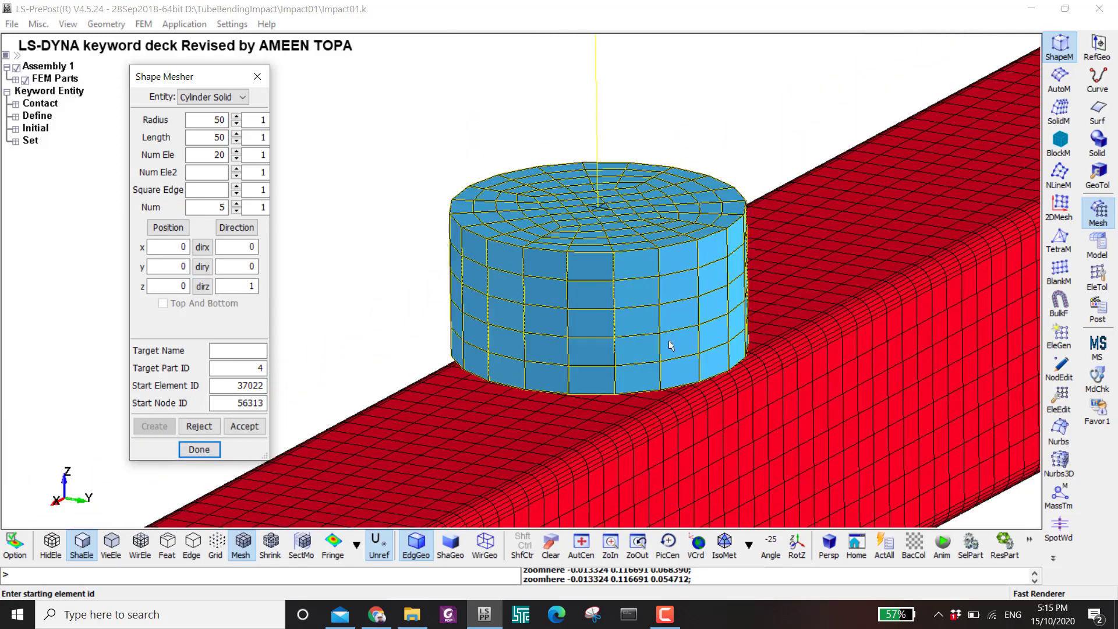
{"action": "middle_click_drag", "start_coordinate": [610, 291], "coordinate": [567, 291]}
{"action": "scroll", "coordinate": [567, 291], "scroll_direction": "down", "scroll_amount": 1}
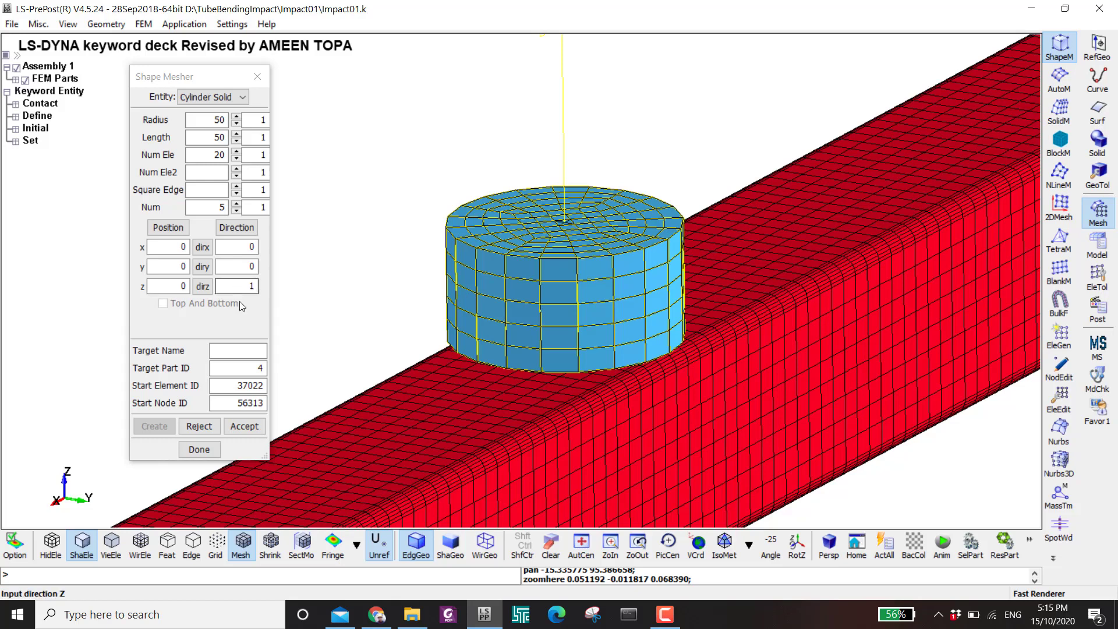
{"action": "double_click", "coordinate": [204, 155]}
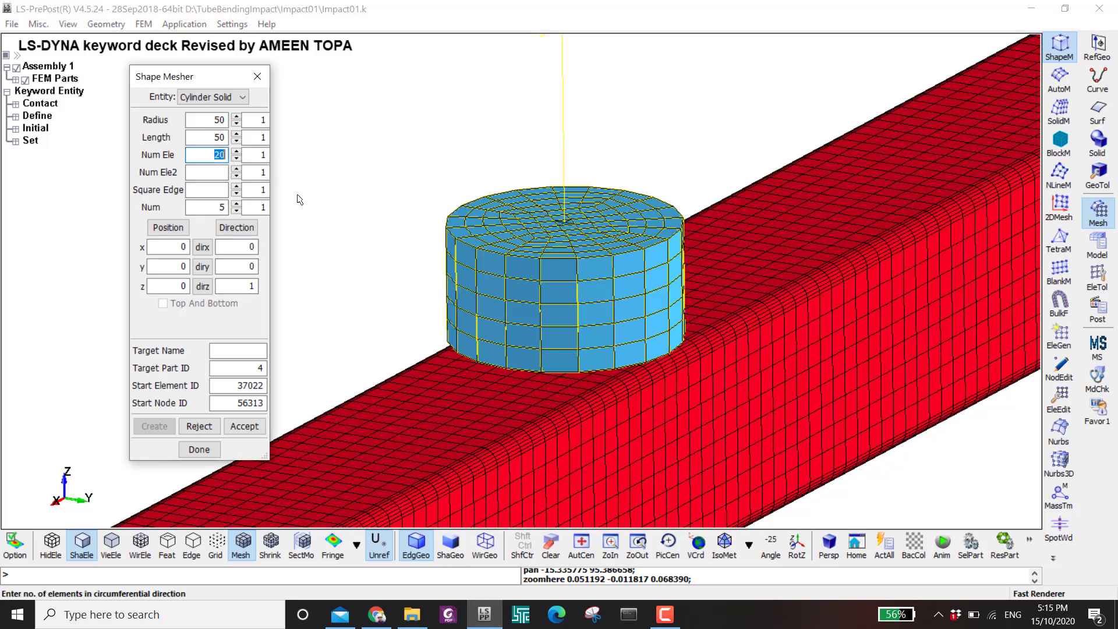
{"action": "type", "text": "2"}
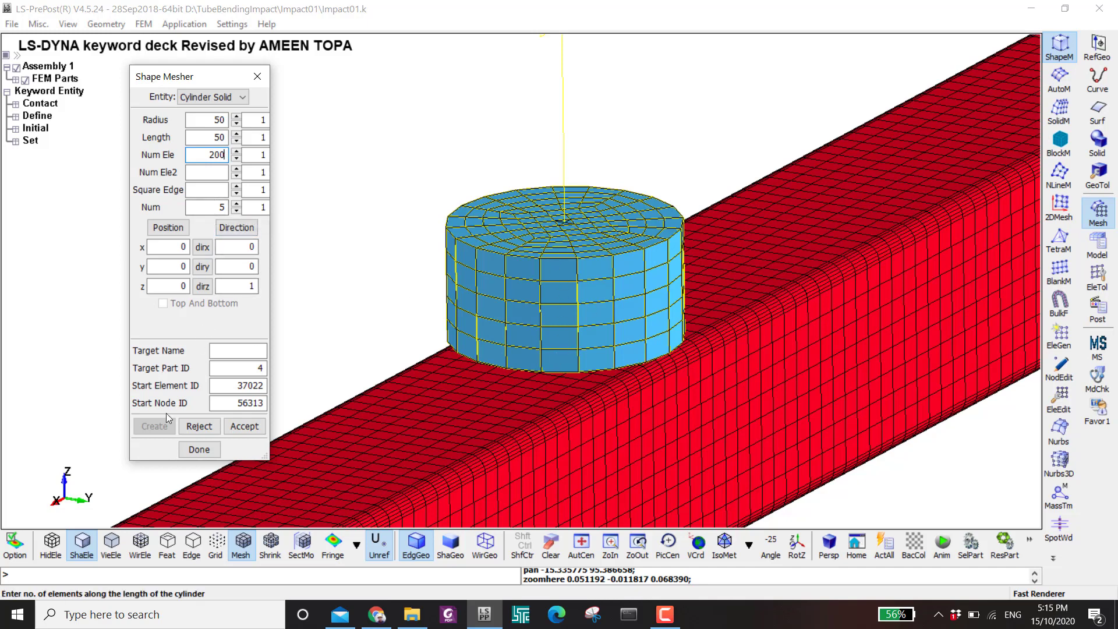
{"action": "left_click", "coordinate": [250, 426]}
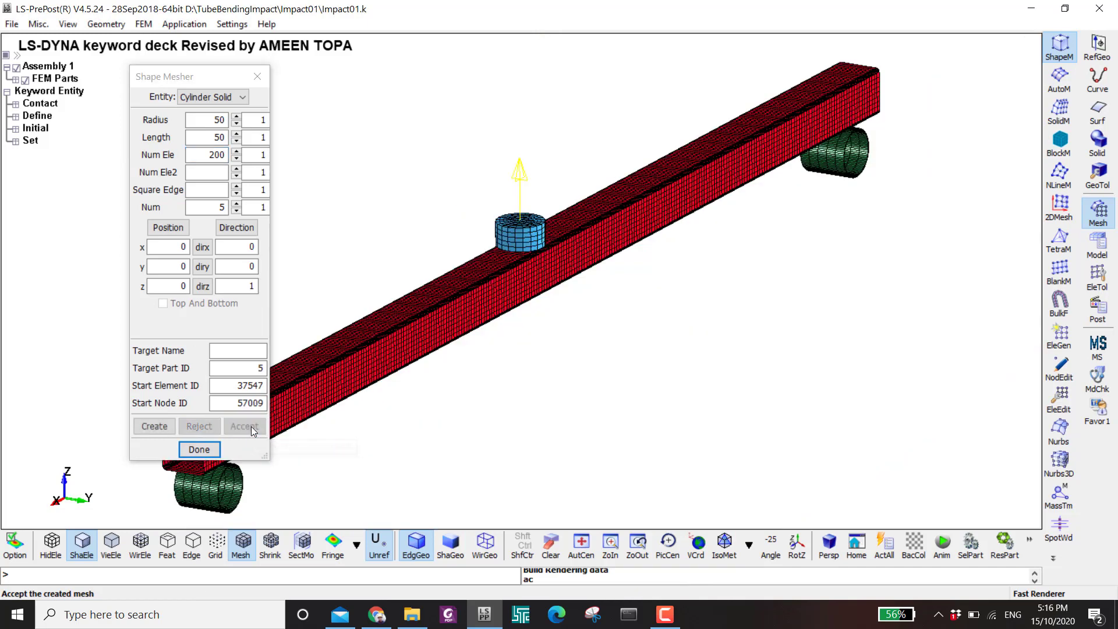
{"action": "left_click", "coordinate": [154, 426]}
{"action": "scroll", "coordinate": [509, 227], "scroll_direction": "up", "scroll_amount": 5}
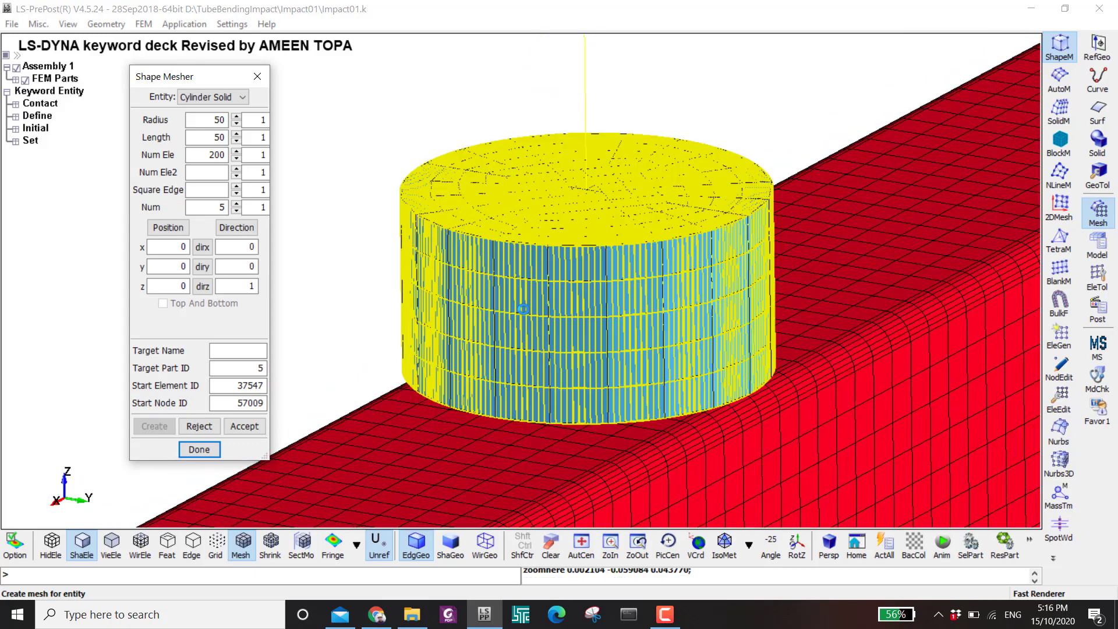
{"action": "left_click", "coordinate": [243, 425]}
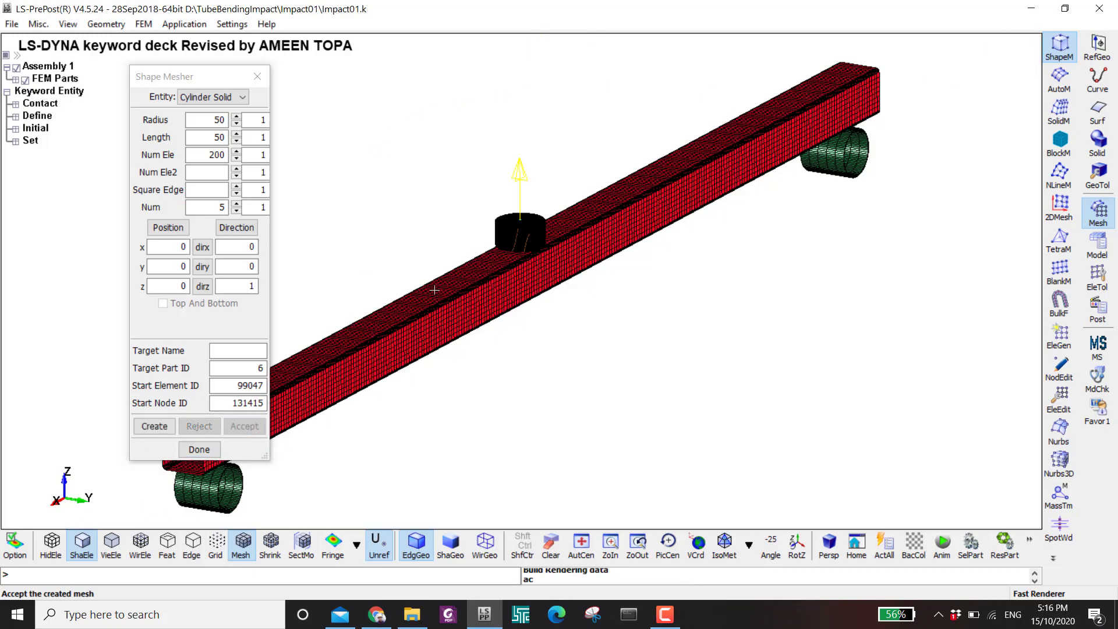
- Display the two cylindersolid parts, 4 and 5, one at a time and compare their mesh density
{"action": "left_click", "coordinate": [1097, 245]}
{"action": "left_click", "coordinate": [1058, 47]}
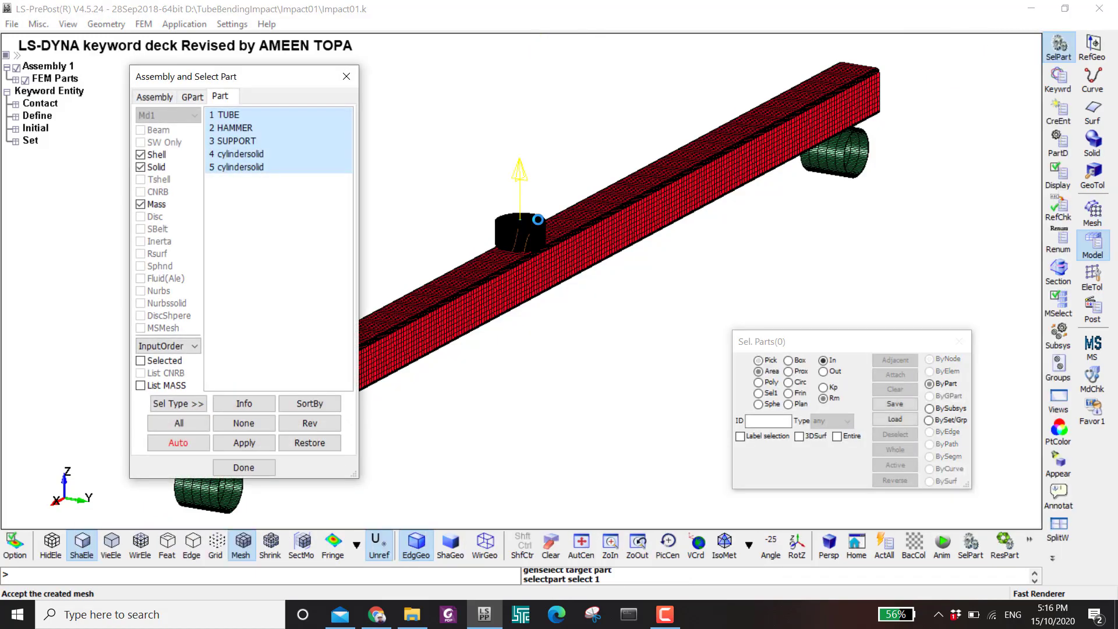
{"action": "left_click", "coordinate": [229, 154]}
{"action": "scroll", "coordinate": [498, 276], "scroll_direction": "up", "scroll_amount": 4}
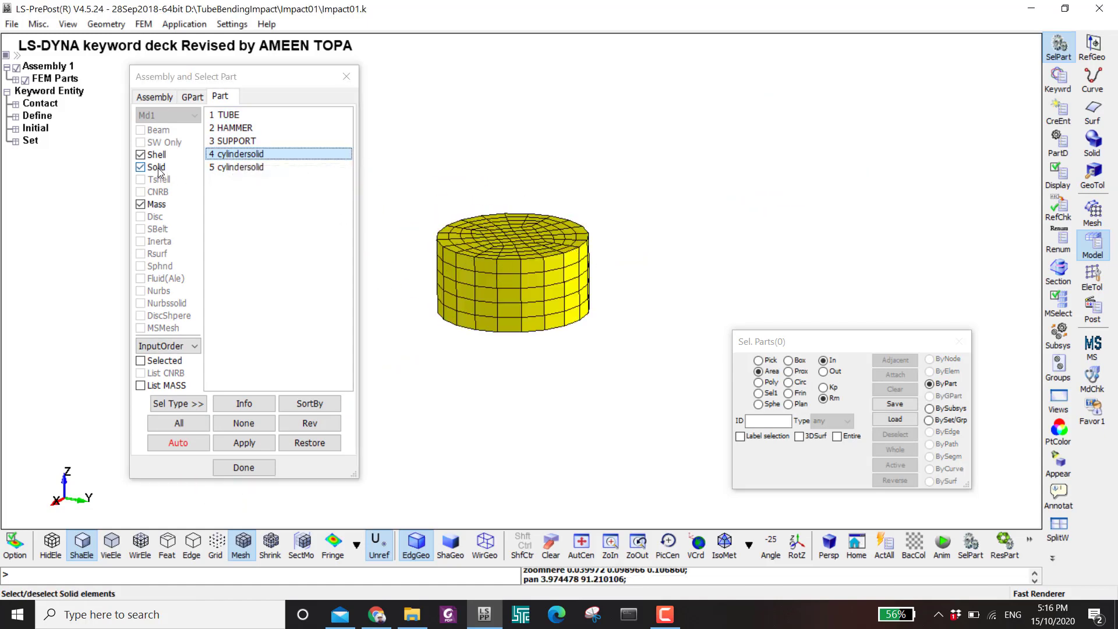
{"action": "left_click", "coordinate": [238, 167]}
{"action": "scroll", "coordinate": [524, 273], "scroll_direction": "up", "scroll_amount": 3}
{"action": "scroll", "coordinate": [489, 250], "scroll_direction": "down", "scroll_amount": 4}
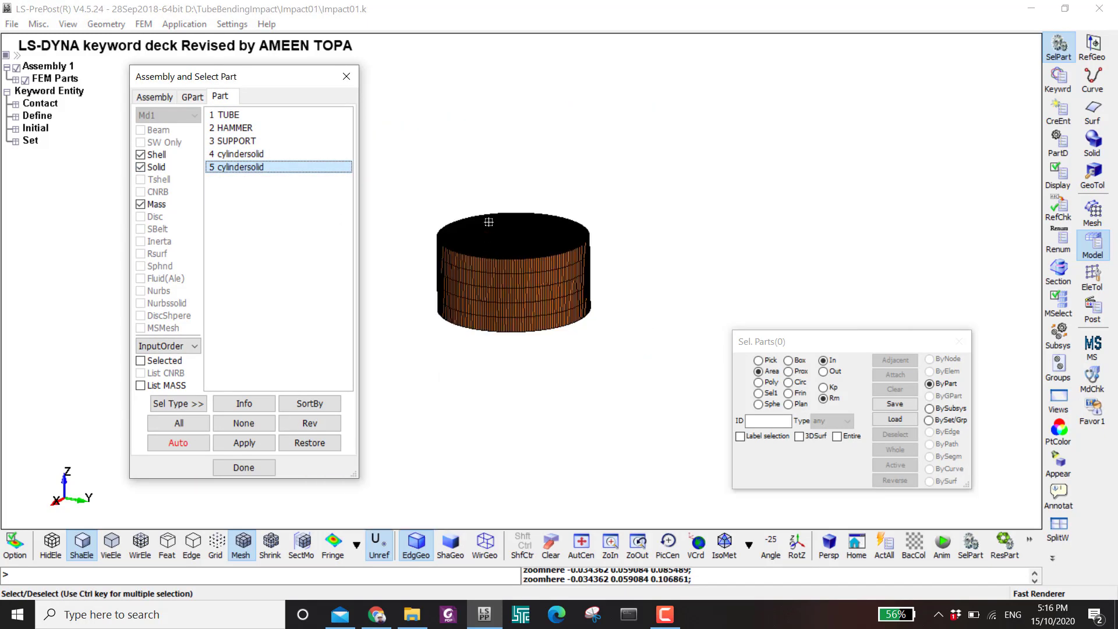
- Show only the HAMMER part together with cylindersolid part 4, and open the element tools
{"action": "left_click", "coordinate": [235, 116]}
{"action": "left_click", "coordinate": [236, 127]}
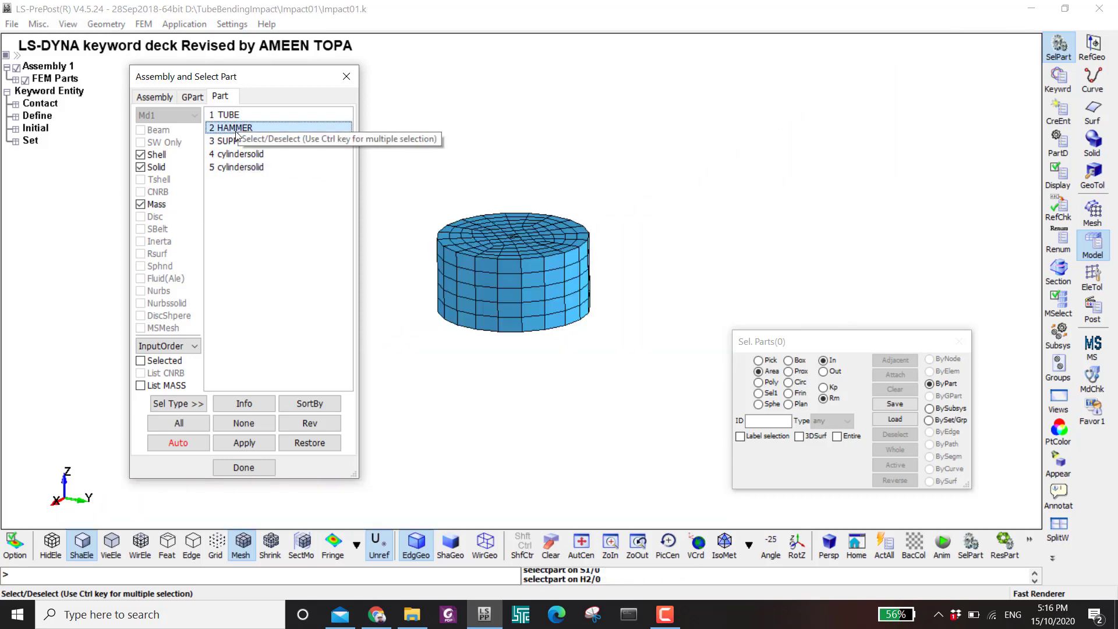
{"action": "left_click", "coordinate": [236, 154], "text": "ctrl"}
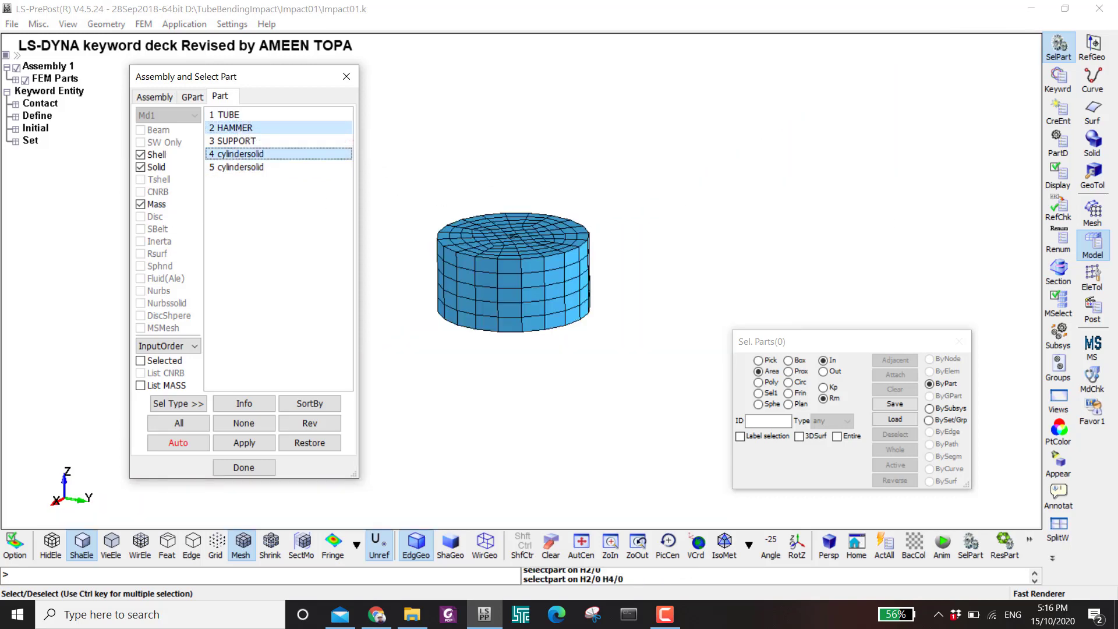
{"action": "left_click", "coordinate": [1104, 276]}
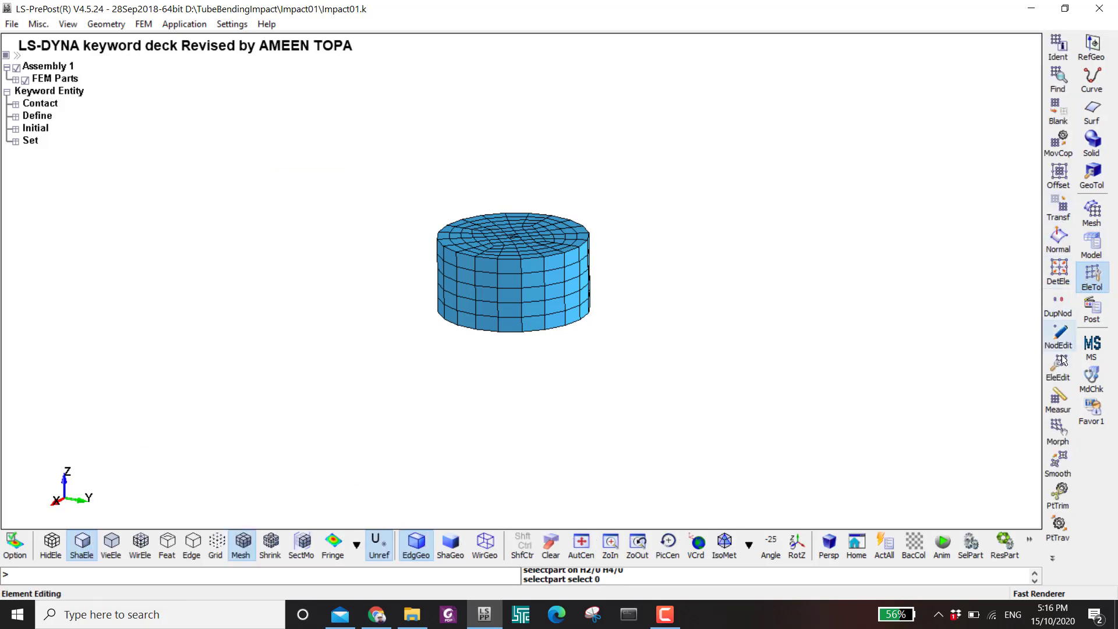
- Delete all elements of the displayed HAMMER and cylindersolid part 4, removing their new unreferenced nodes, and accept the deletion
{"action": "left_click", "coordinate": [1059, 367]}
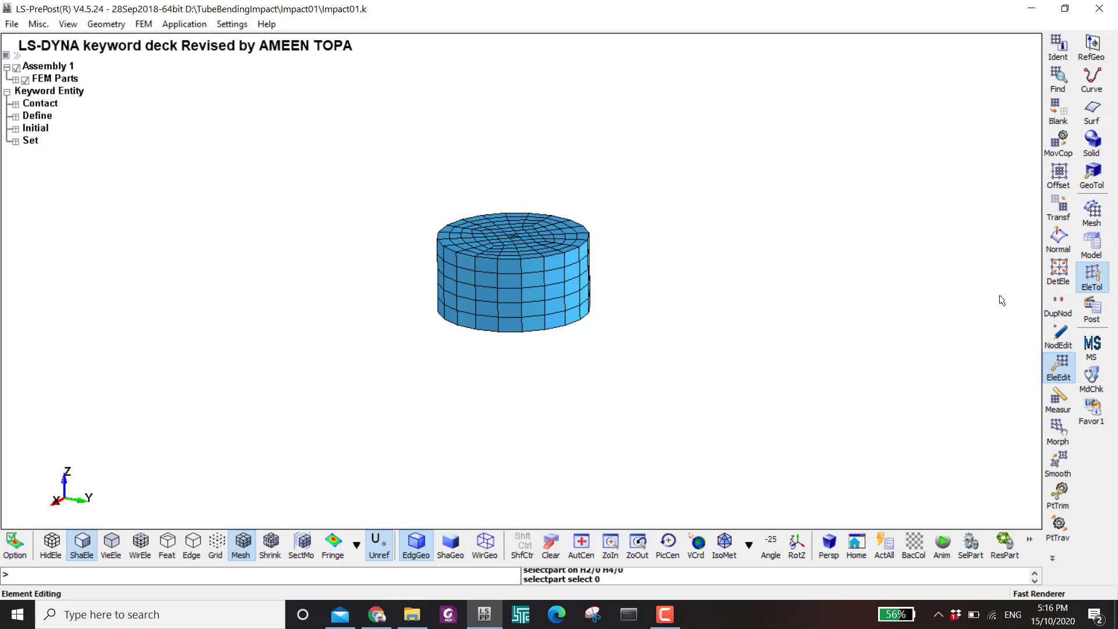
{"action": "left_click", "coordinate": [151, 127]}
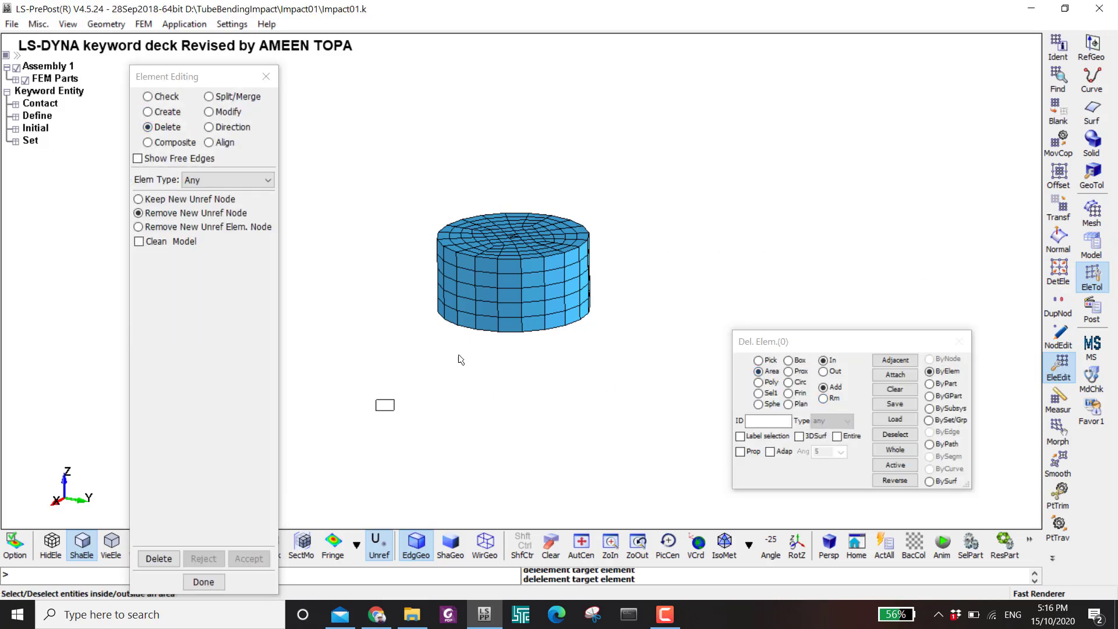
{"action": "left_click", "coordinate": [159, 559]}
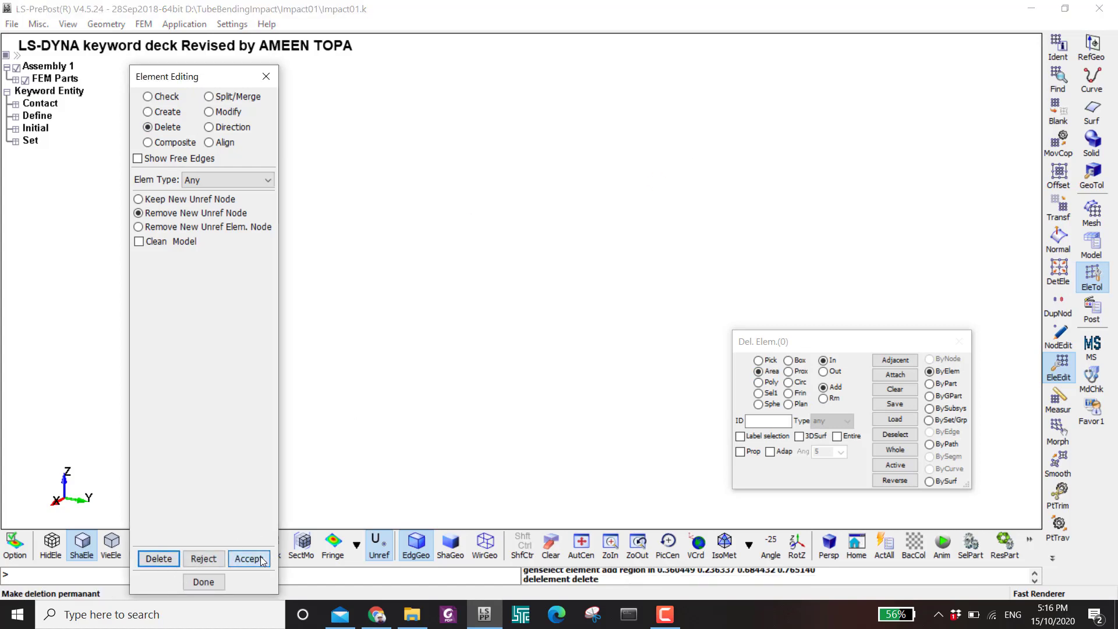
{"action": "left_click", "coordinate": [262, 560]}
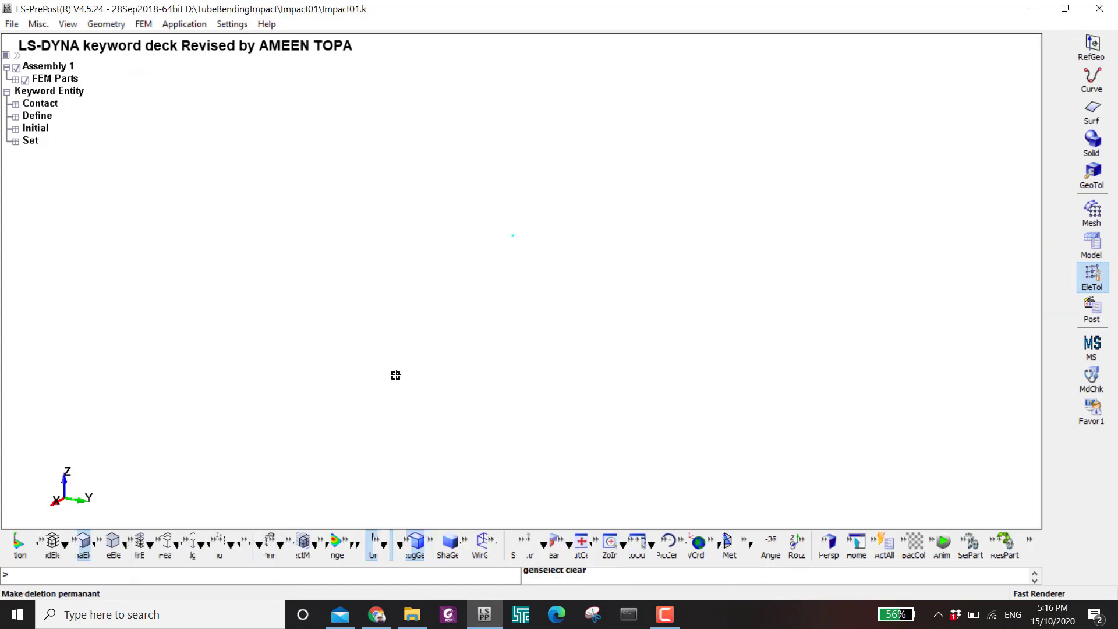
- Display only cylindersolid part 5 and close the part selection
{"action": "scroll", "coordinate": [482, 260], "scroll_direction": "down", "scroll_amount": 2}
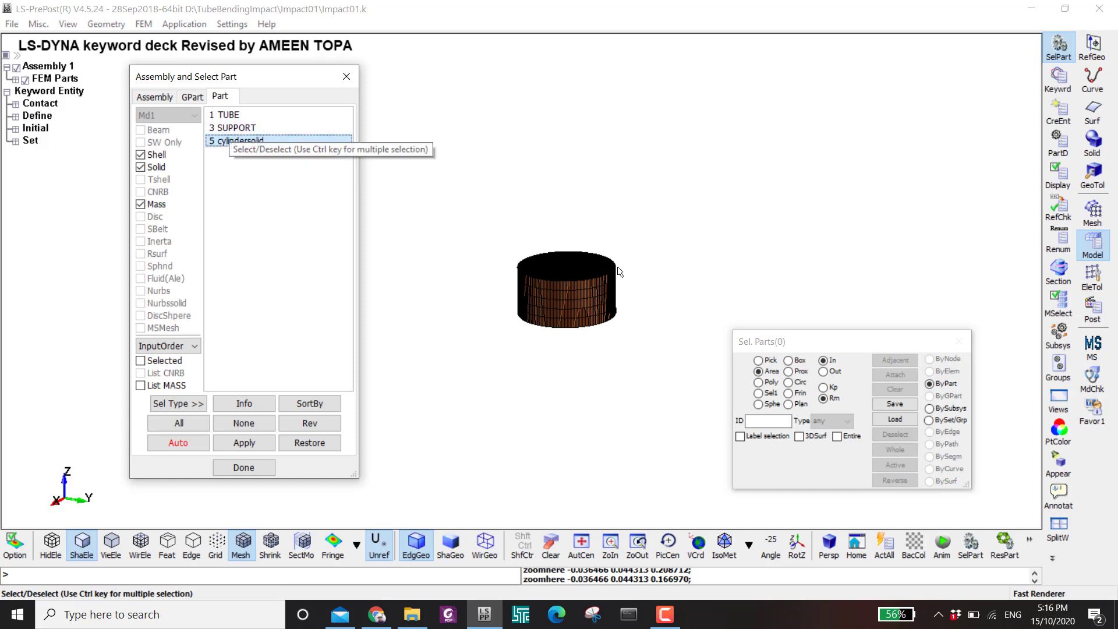
{"action": "left_click", "coordinate": [346, 76]}
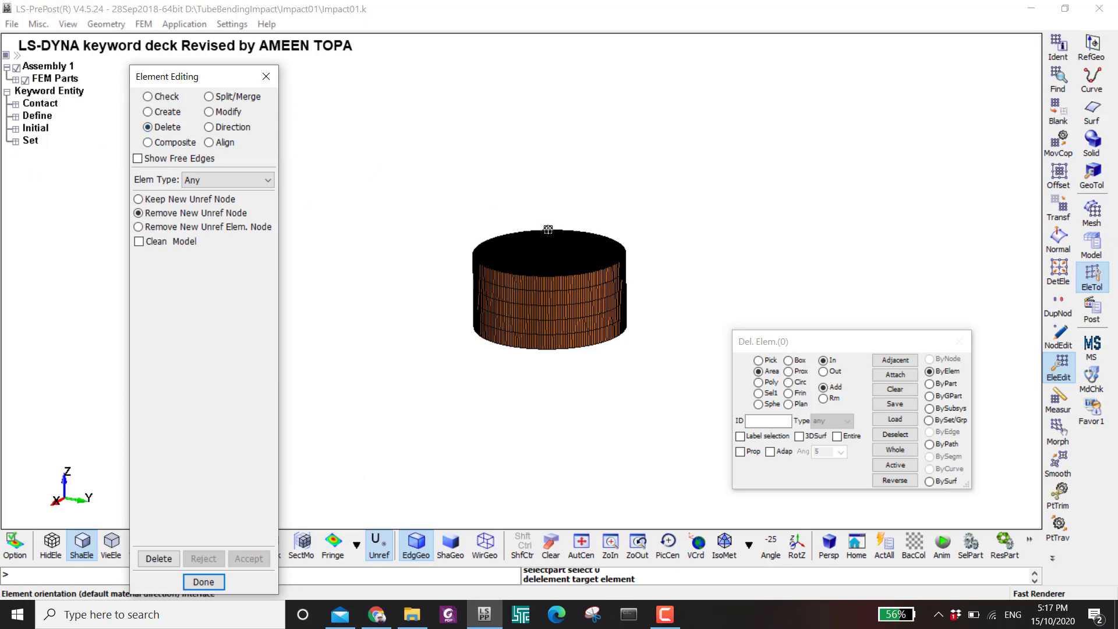
{"action": "scroll", "coordinate": [550, 245], "scroll_direction": "up", "scroll_amount": 3}
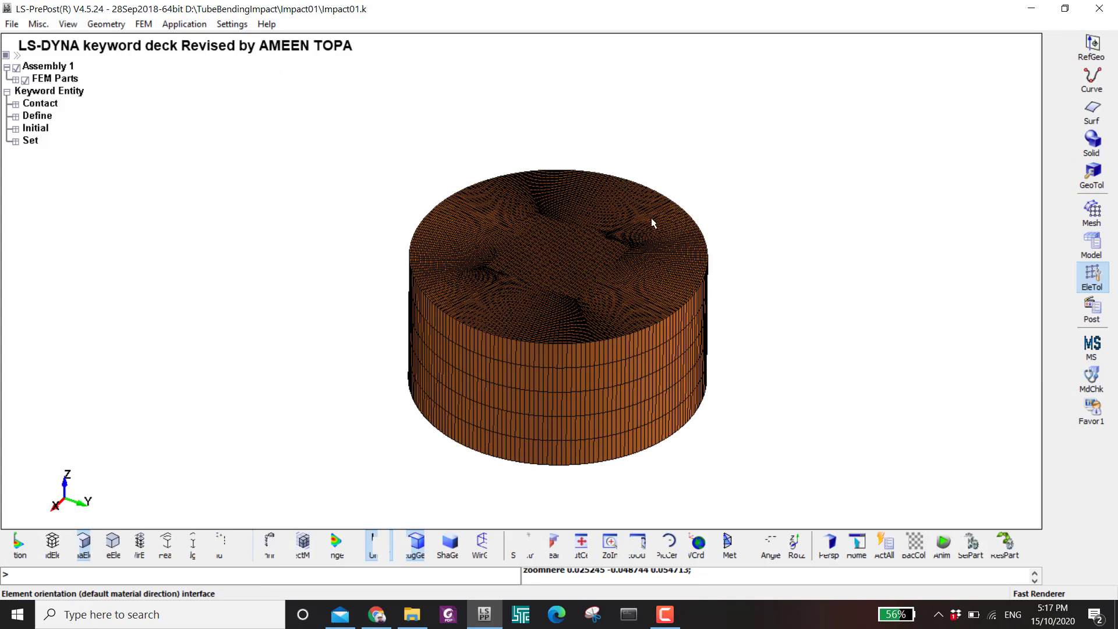
- Display all parts, hide the TUBE and examine the fine mesh of cylindersolid part 5
{"action": "left_click", "coordinate": [194, 423]}
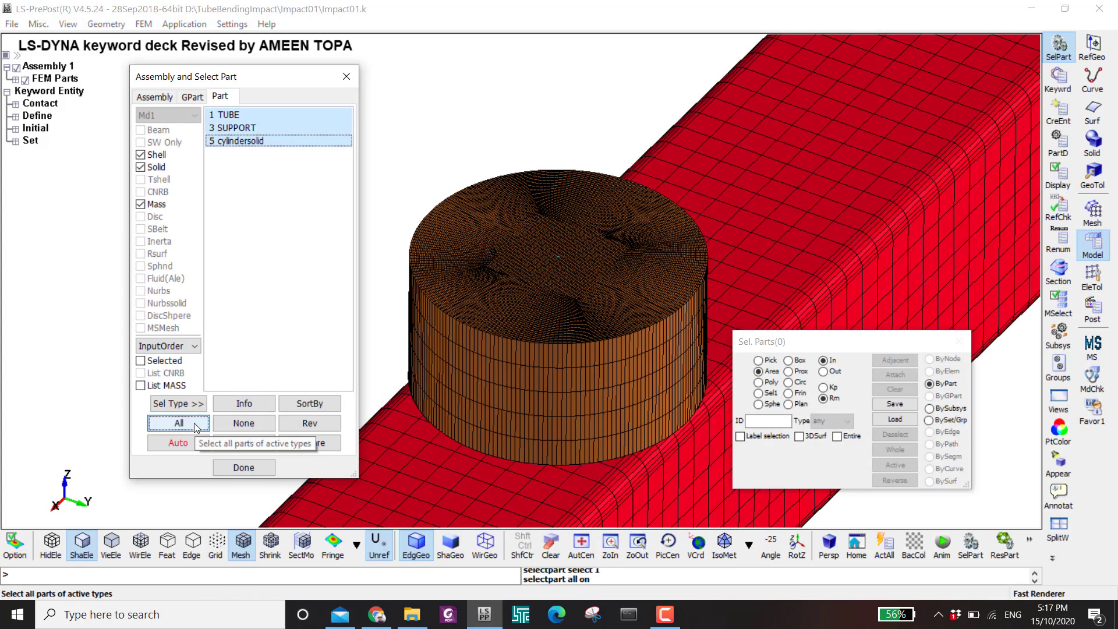
{"action": "left_click", "coordinate": [441, 471]}
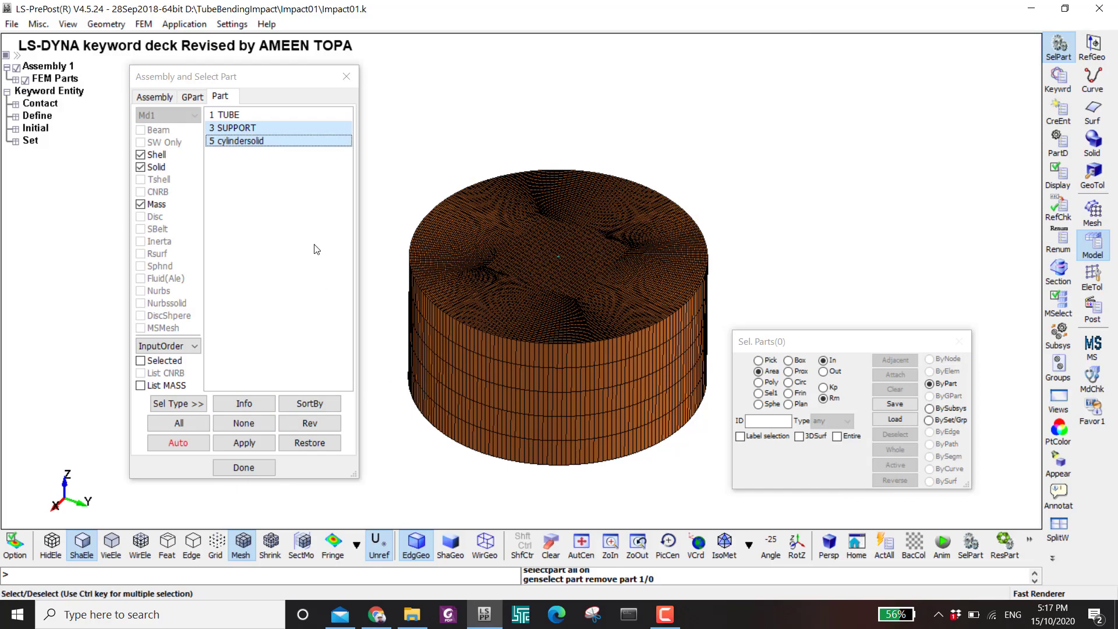
{"action": "scroll", "coordinate": [576, 262], "scroll_direction": "up", "scroll_amount": 6}
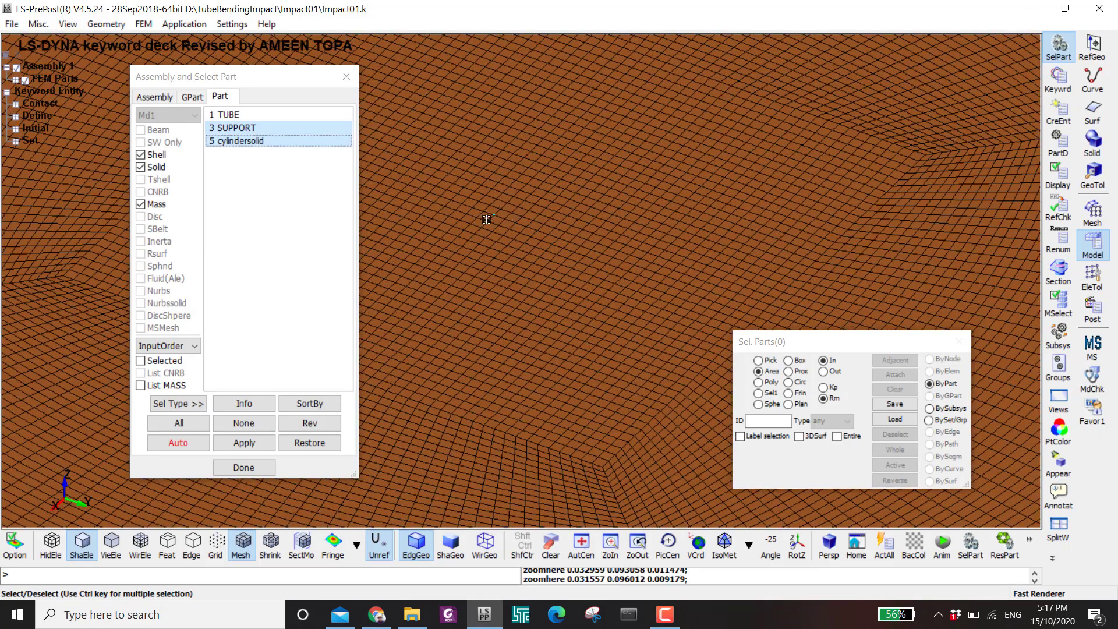
{"action": "scroll", "coordinate": [518, 225], "scroll_direction": "down", "scroll_amount": 2}
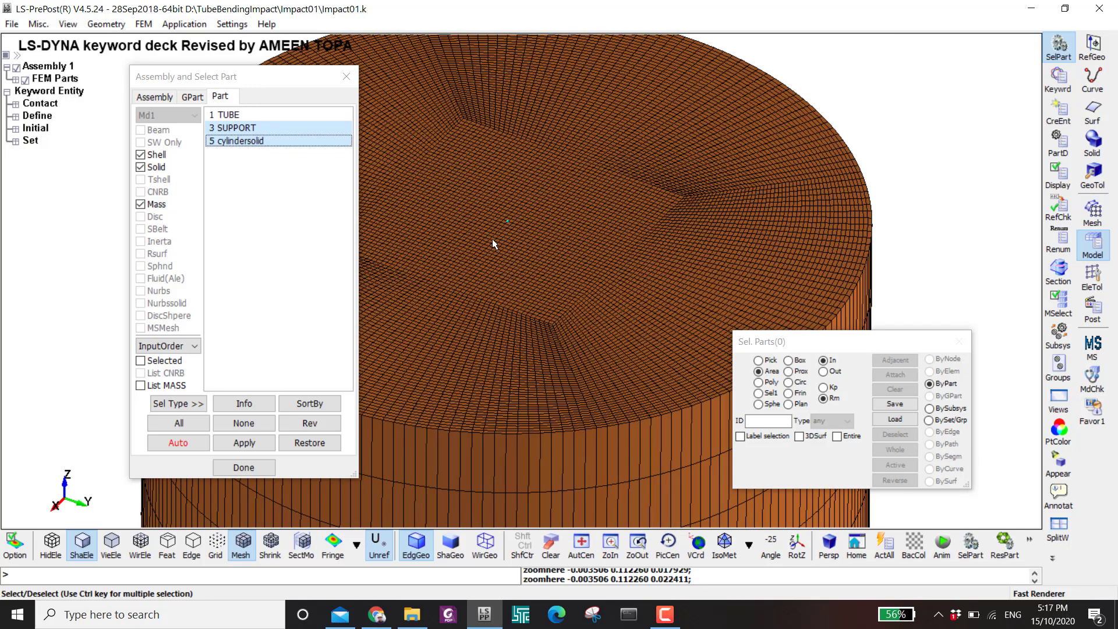
{"action": "scroll", "coordinate": [539, 239], "scroll_direction": "down", "scroll_amount": 3}
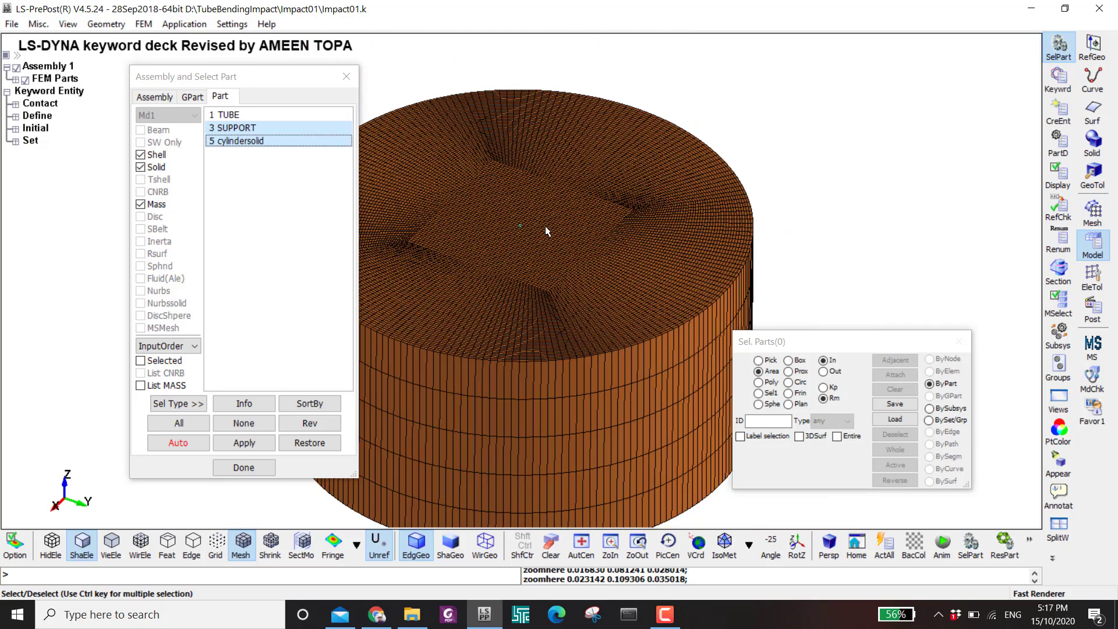
{"action": "scroll", "coordinate": [546, 226], "scroll_direction": "up", "scroll_amount": 2}
{"action": "middle_click_drag", "start_coordinate": [582, 209], "coordinate": [580, 213]}
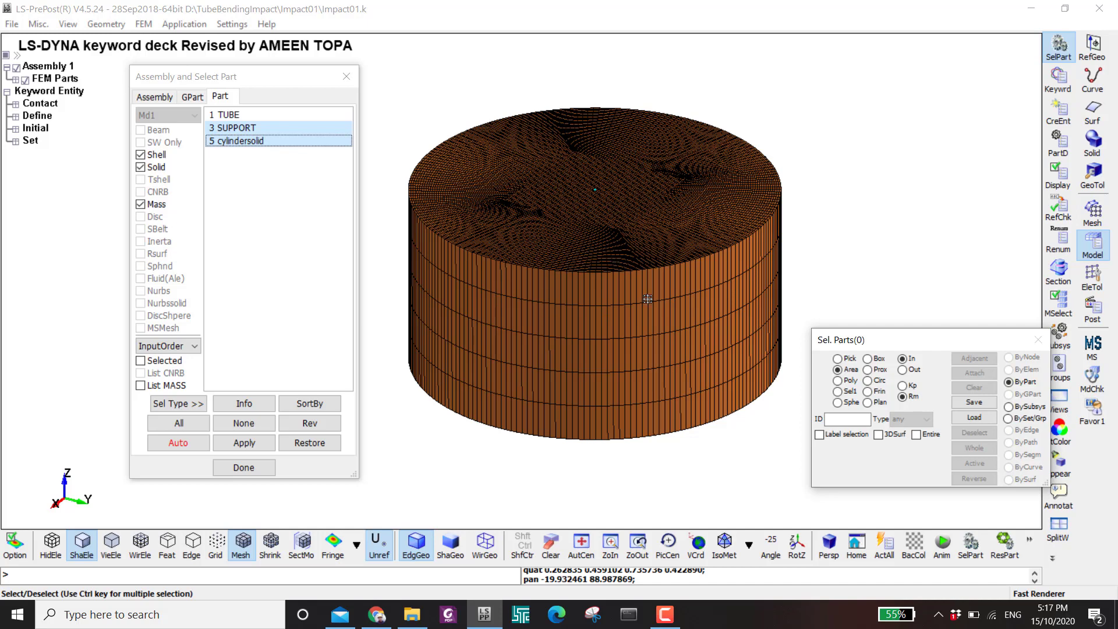
- Delete the top layer of elements of cylindersolid part 5 using propagated selection at angle 5, and accept the deletion
{"action": "left_click", "coordinate": [1095, 277]}
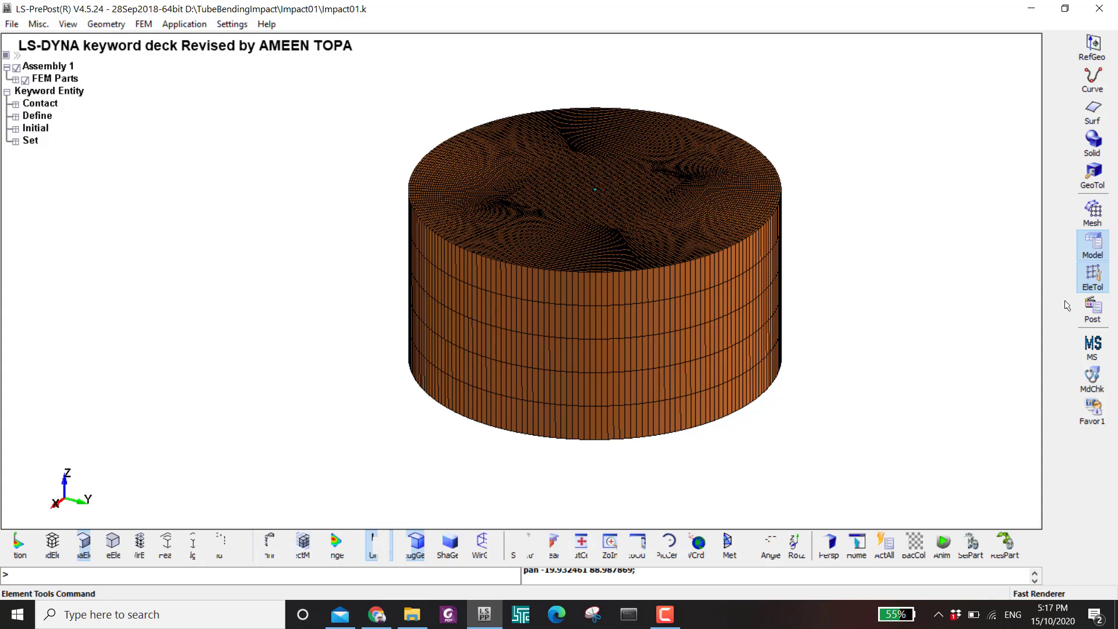
{"action": "left_click", "coordinate": [1063, 374]}
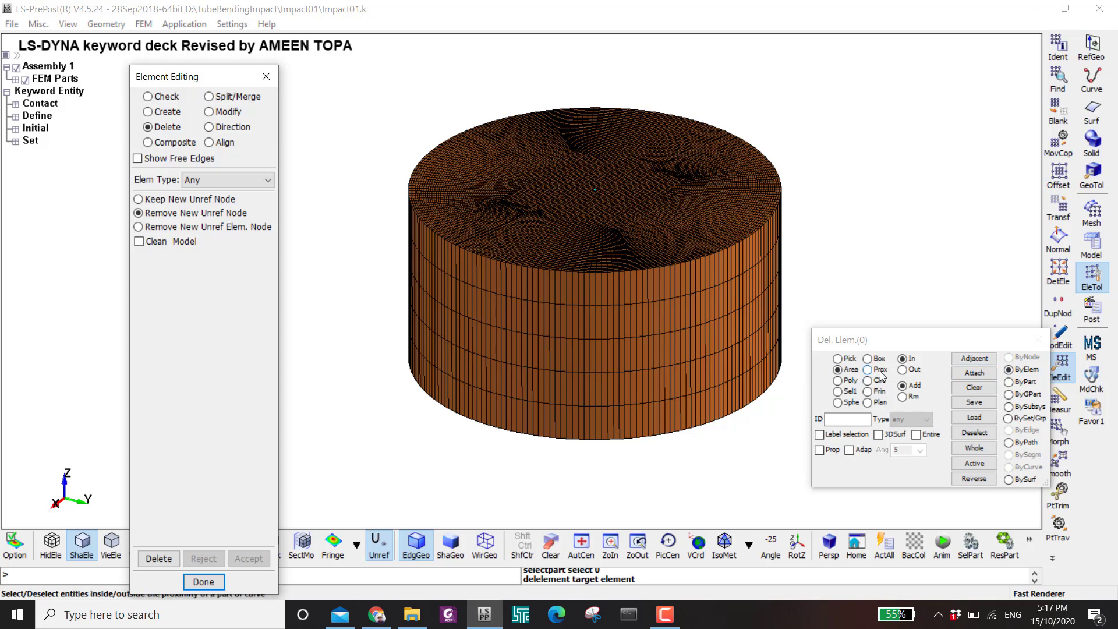
{"action": "left_click", "coordinate": [818, 450]}
{"action": "left_click", "coordinate": [660, 242]}
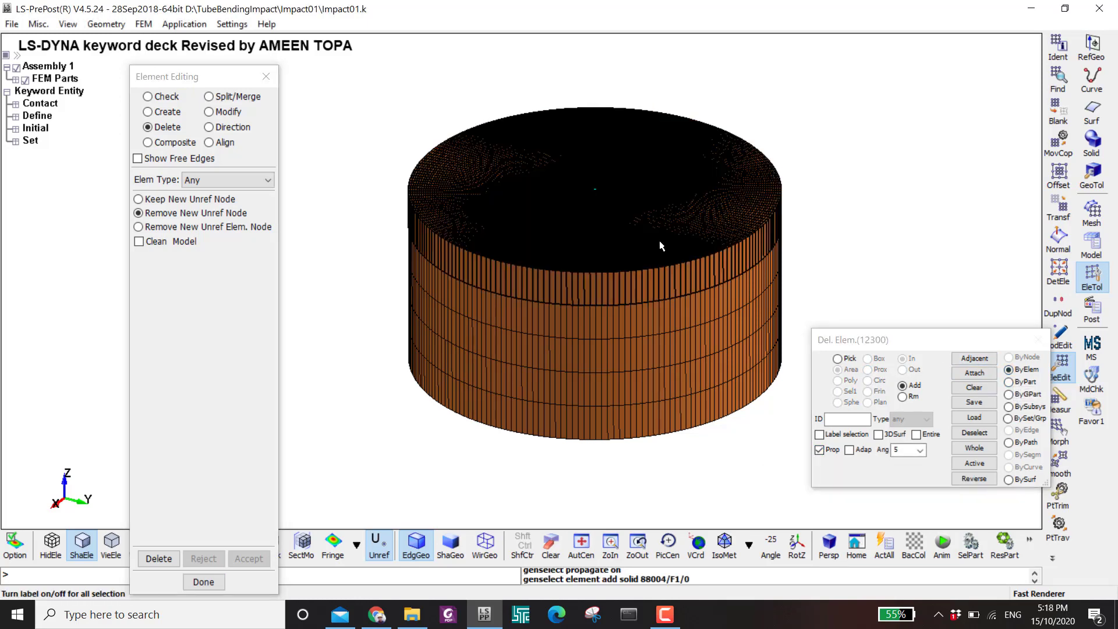
{"action": "left_click", "coordinate": [159, 558]}
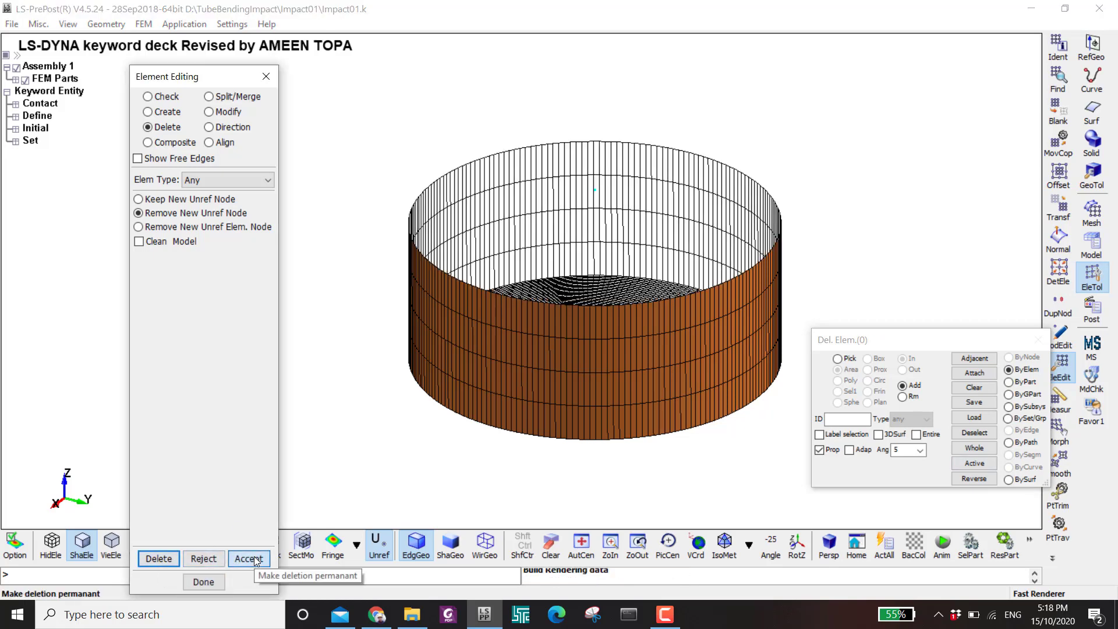
{"action": "left_click", "coordinate": [255, 560]}
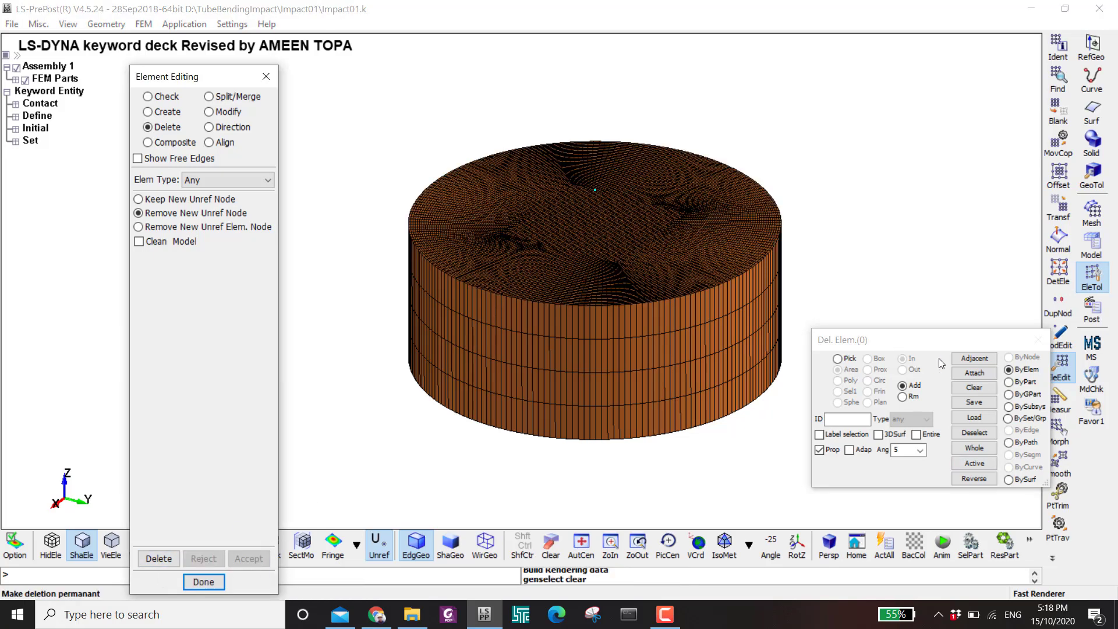
- Mark the whole cylindersolid part 5 for deletion and switch to by-element selection with propagation enabled at angle 5
{"action": "left_click", "coordinate": [1008, 382]}
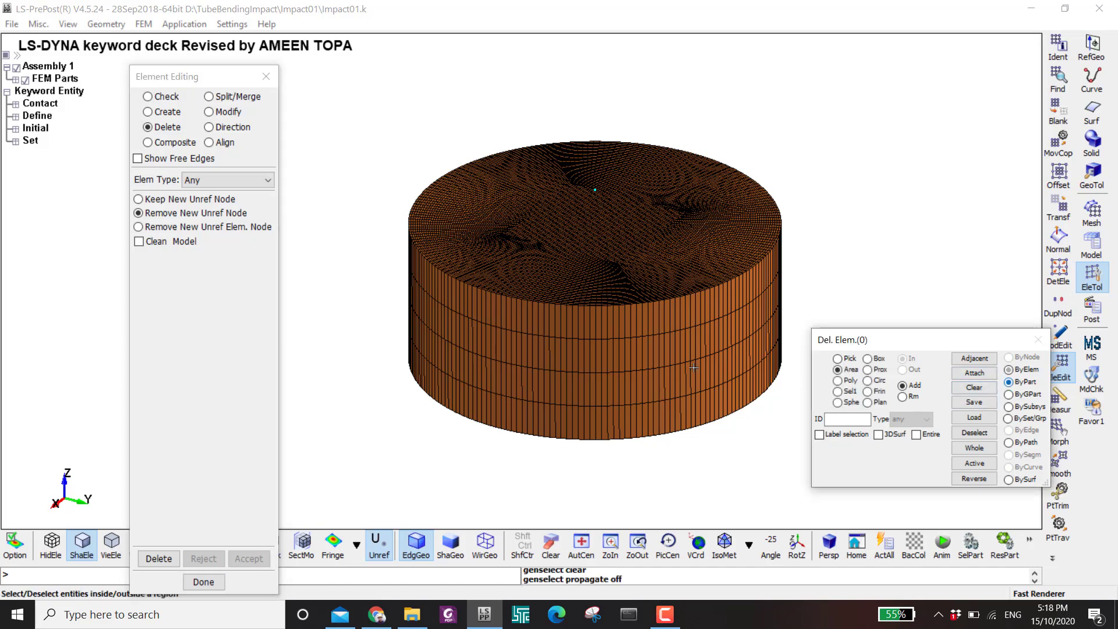
{"action": "left_click", "coordinate": [627, 352]}
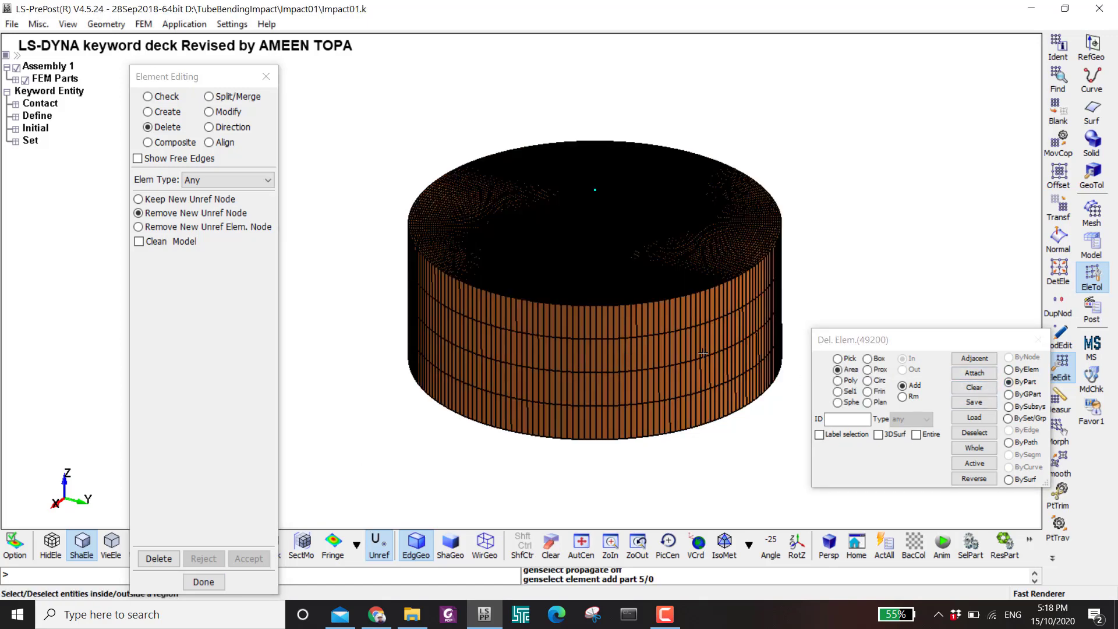
{"action": "left_click", "coordinate": [1004, 376]}
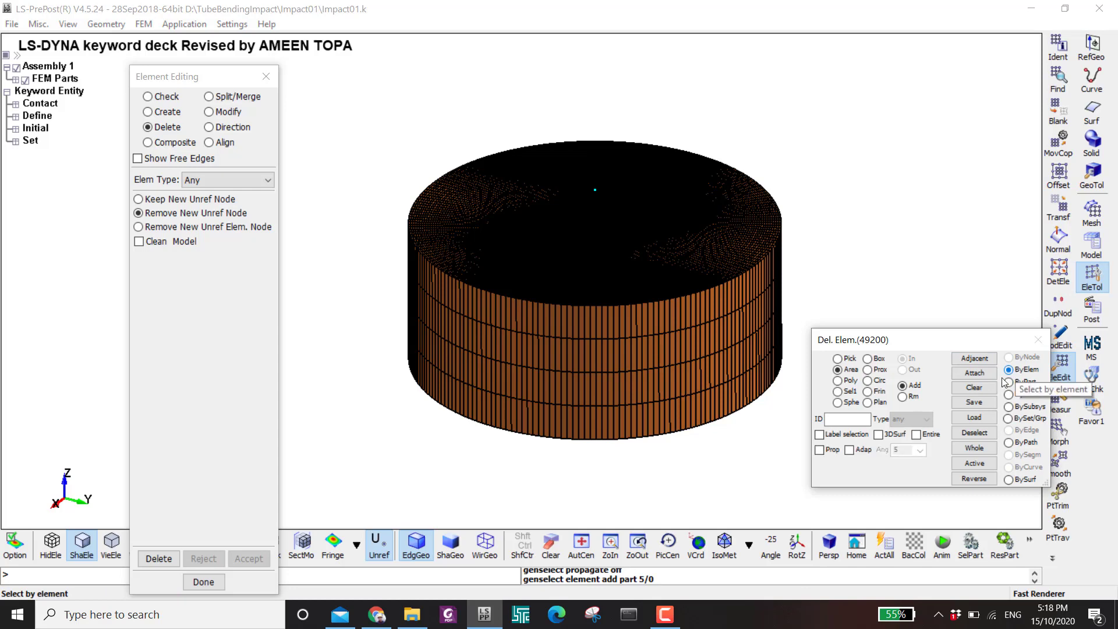
{"action": "left_click", "coordinate": [820, 450]}
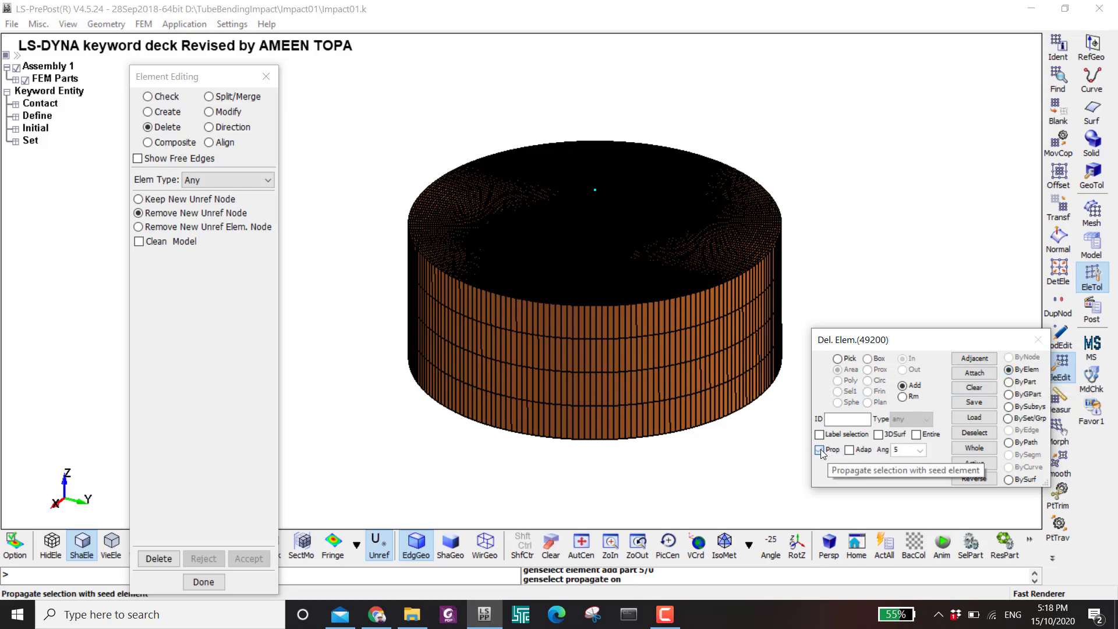
{"action": "scroll", "coordinate": [657, 337], "scroll_direction": "down", "scroll_amount": 2}
{"action": "scroll", "coordinate": [641, 342], "scroll_direction": "up", "scroll_amount": 2}
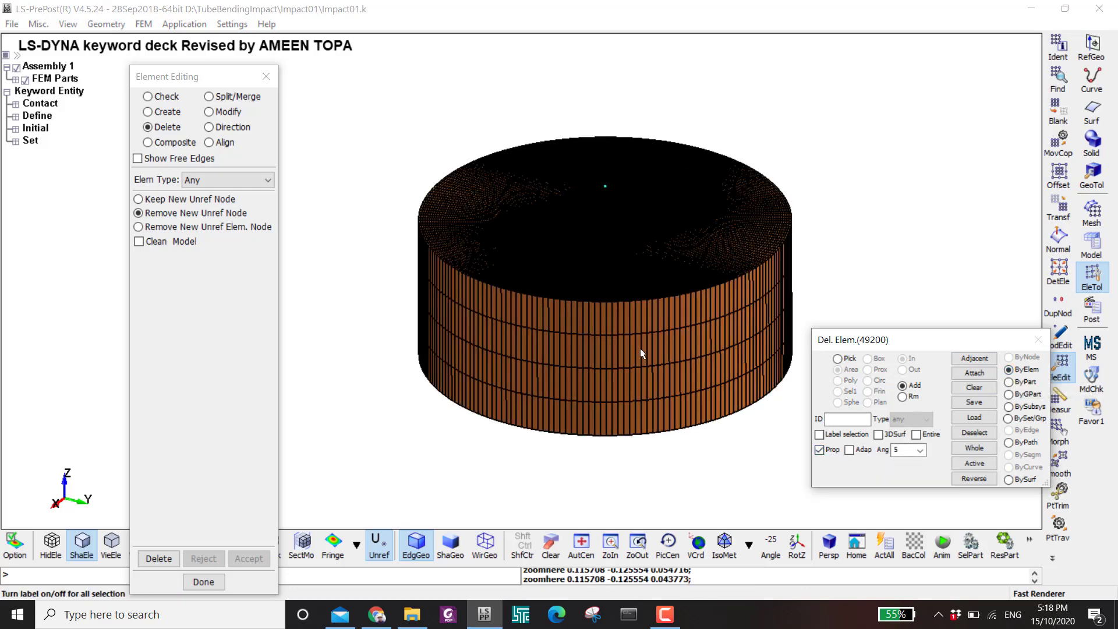
- Deselect the cylinder's outer side wall and bottom element layer, delete the remaining inner elements and accept the deletion
{"action": "left_click_drag", "start_coordinate": [641, 348], "coordinate": [602, 281], "text": "ctrl"}
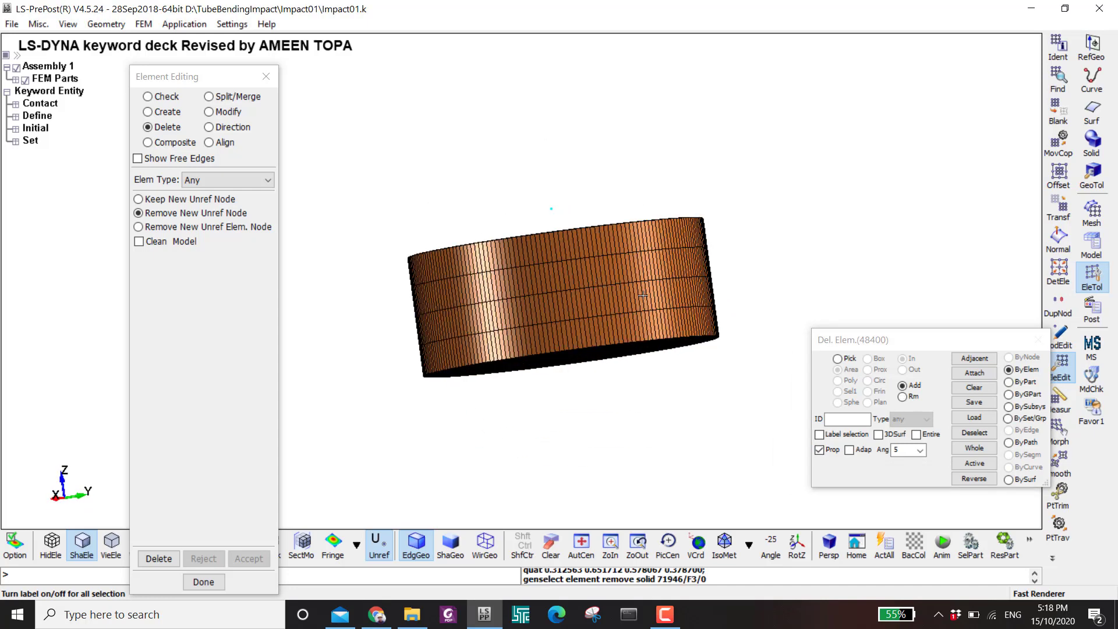
{"action": "left_click_drag", "start_coordinate": [642, 295], "coordinate": [619, 401], "text": "ctrl"}
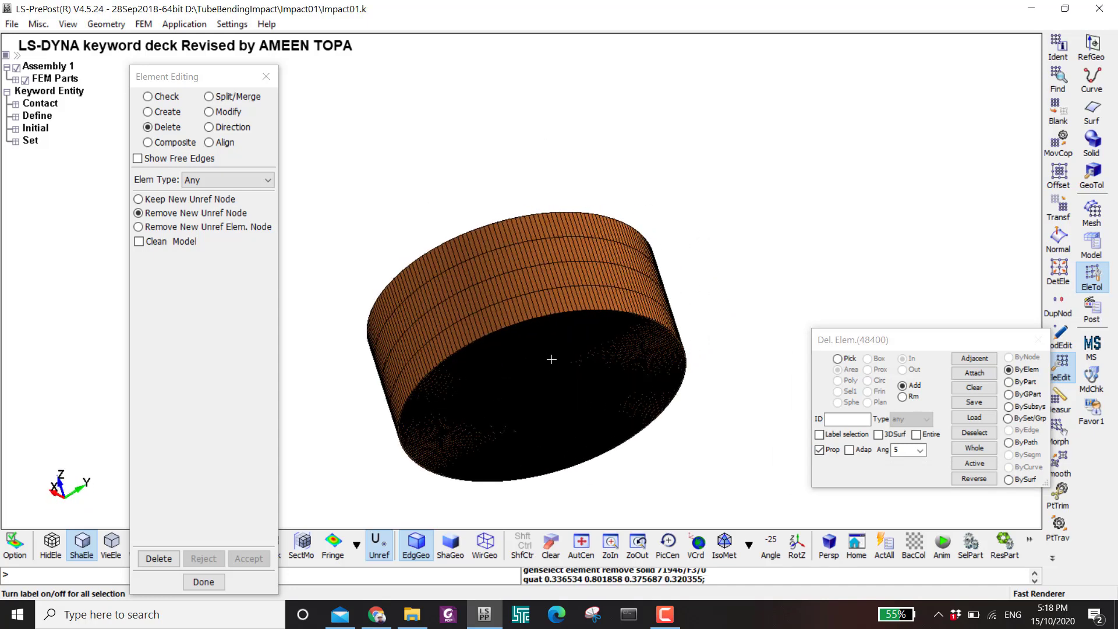
{"action": "left_click_drag", "start_coordinate": [552, 360], "coordinate": [626, 309], "text": "ctrl"}
{"action": "left_click", "coordinate": [159, 559]}
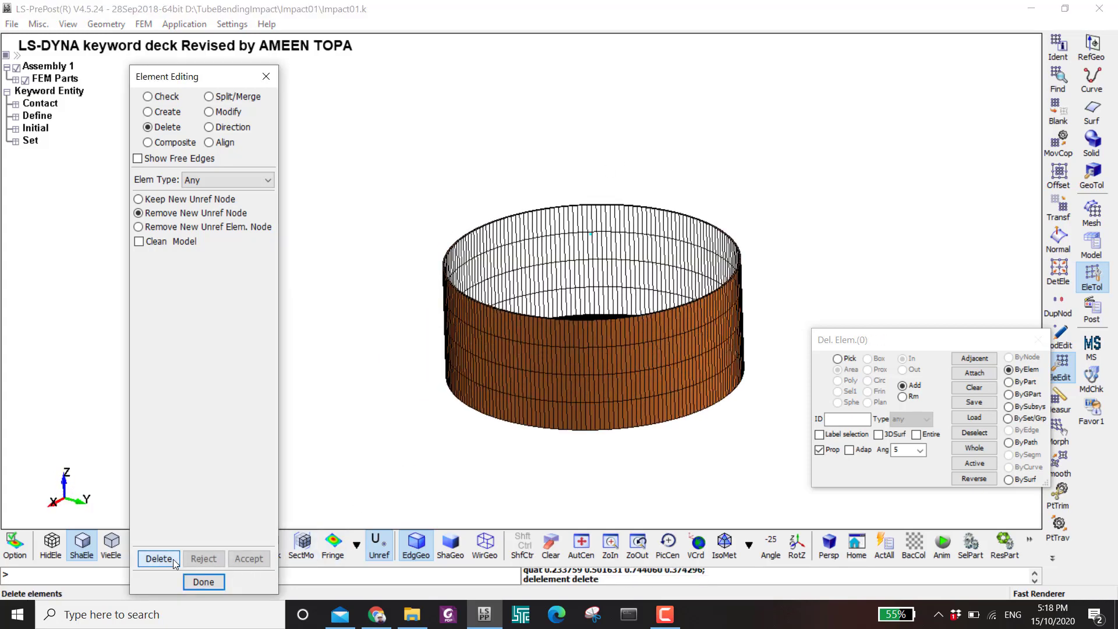
{"action": "left_click", "coordinate": [249, 558]}
{"action": "scroll", "coordinate": [611, 250], "scroll_direction": "up", "scroll_amount": 2}
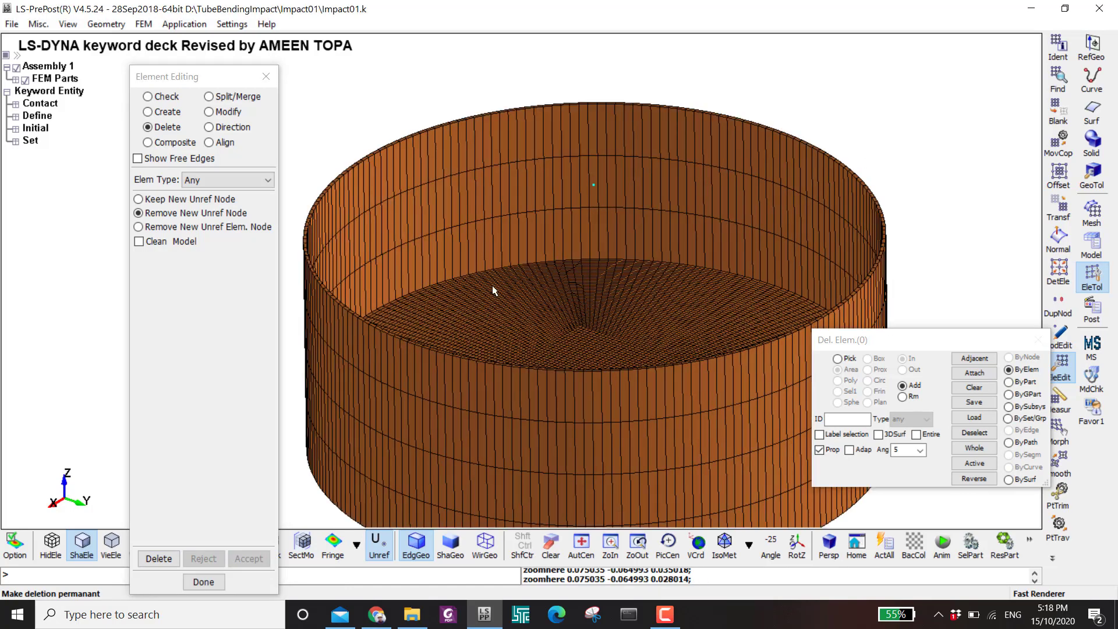
{"action": "scroll", "coordinate": [644, 271], "scroll_direction": "down", "scroll_amount": 2}
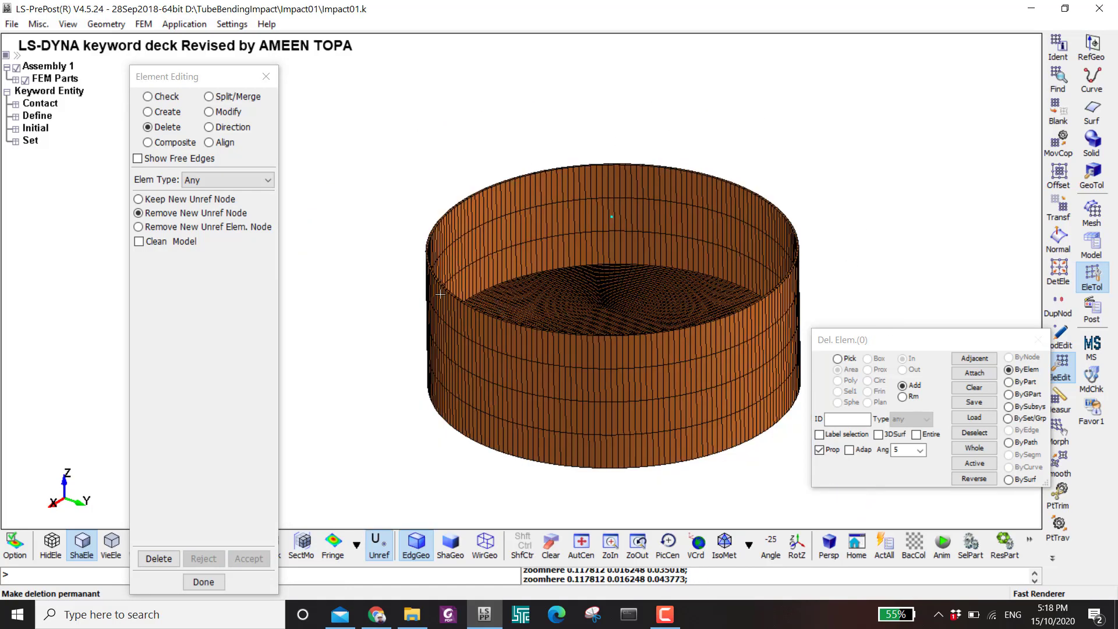
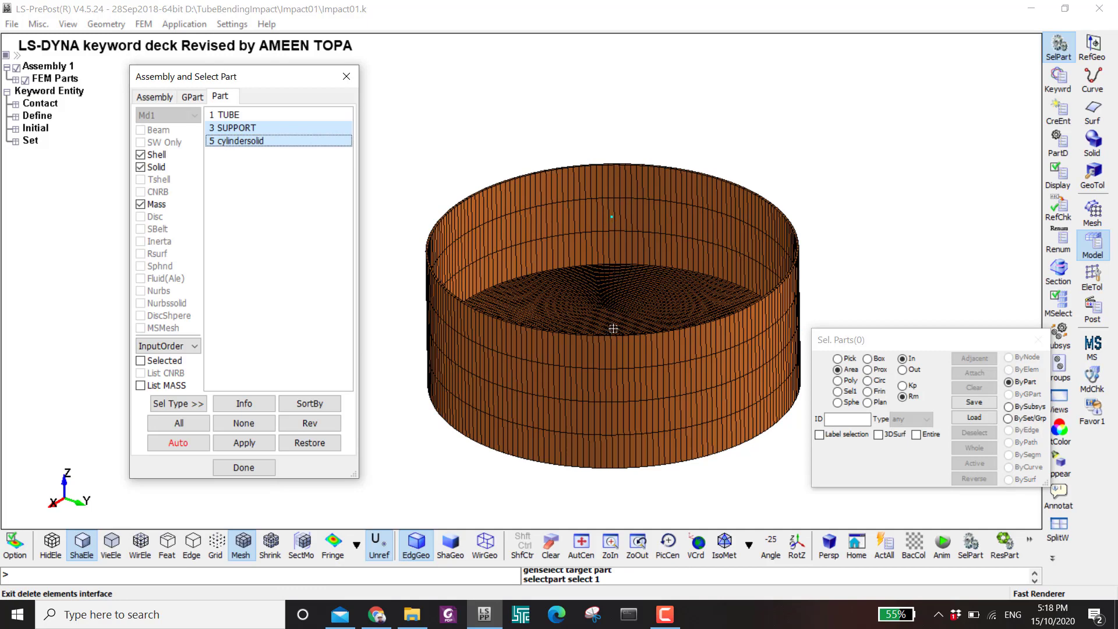
- Measure the node-to-node distance from the free centre node above to a node on the hollow cylinder's floor
{"action": "scroll", "coordinate": [611, 330], "scroll_direction": "down", "scroll_amount": 1}
{"action": "left_click_drag", "start_coordinate": [632, 262], "coordinate": [620, 360]}
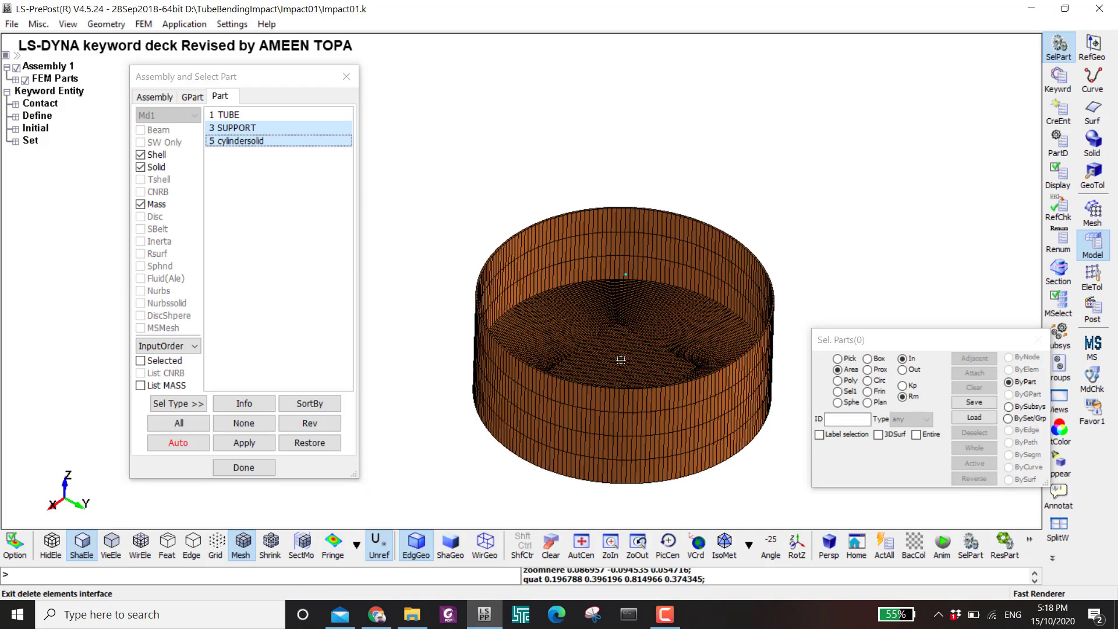
{"action": "scroll", "coordinate": [639, 347], "scroll_direction": "up", "scroll_amount": 2}
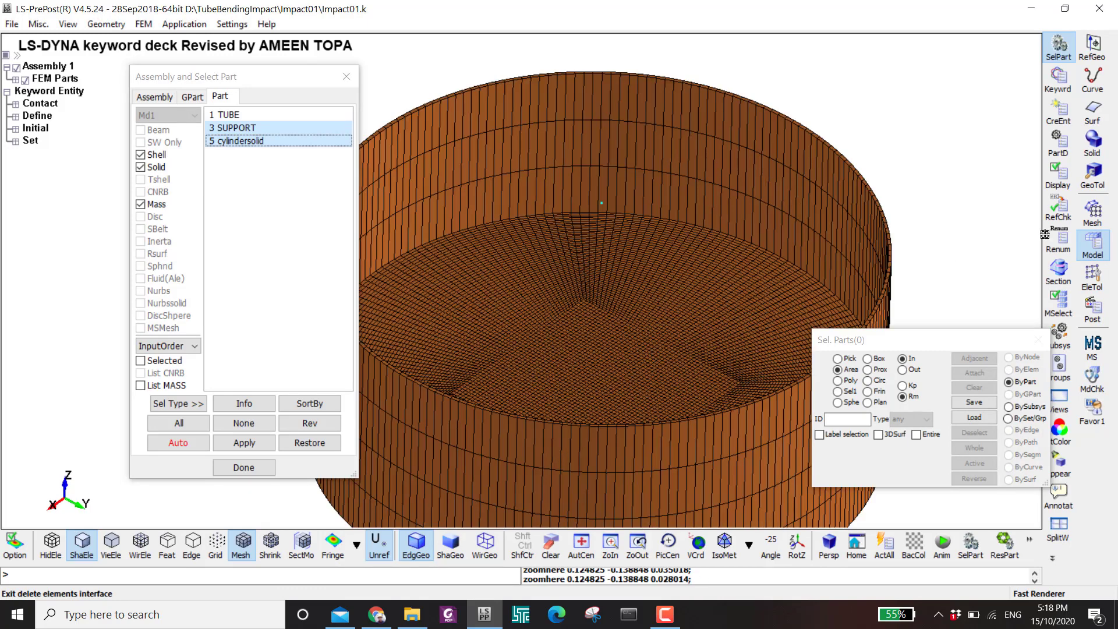
{"action": "left_click", "coordinate": [1093, 274]}
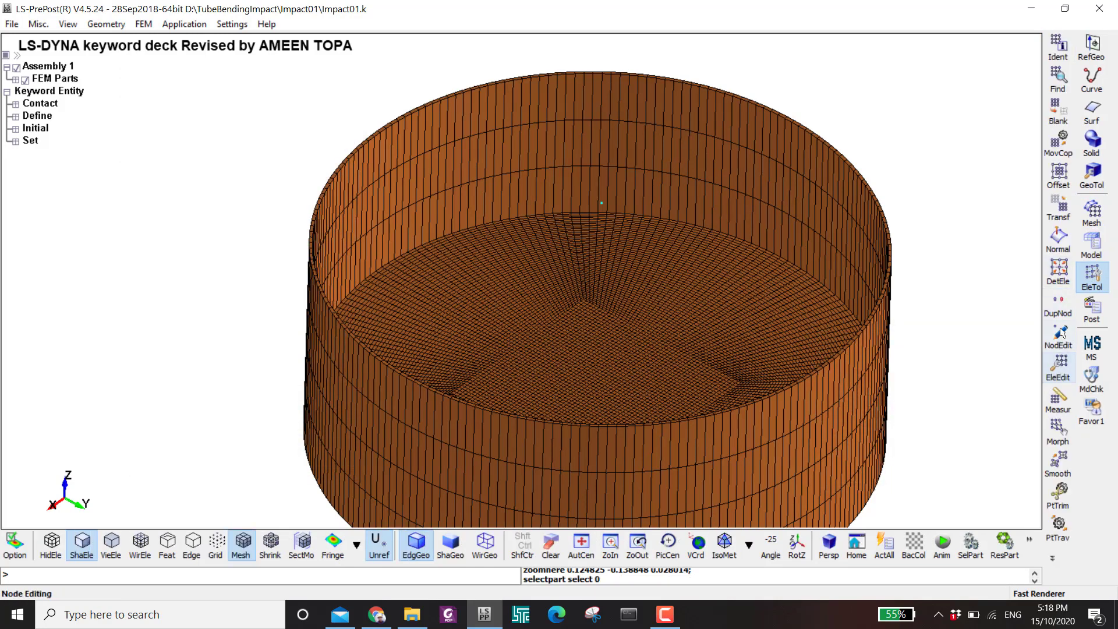
{"action": "left_click", "coordinate": [1058, 402]}
{"action": "left_click", "coordinate": [601, 202]}
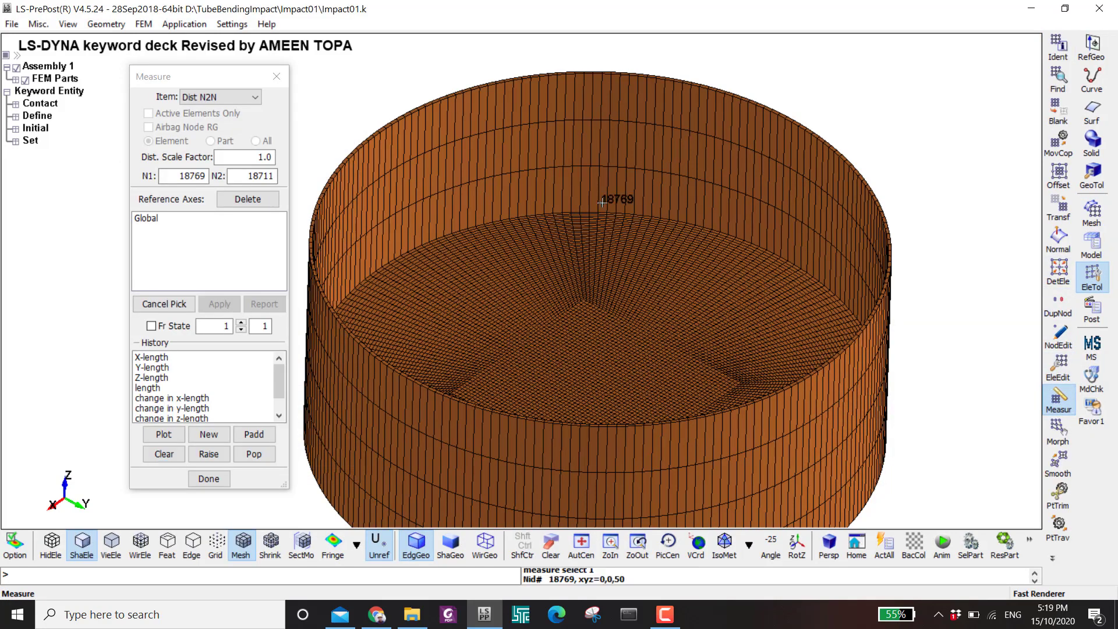
{"action": "left_click", "coordinate": [592, 373]}
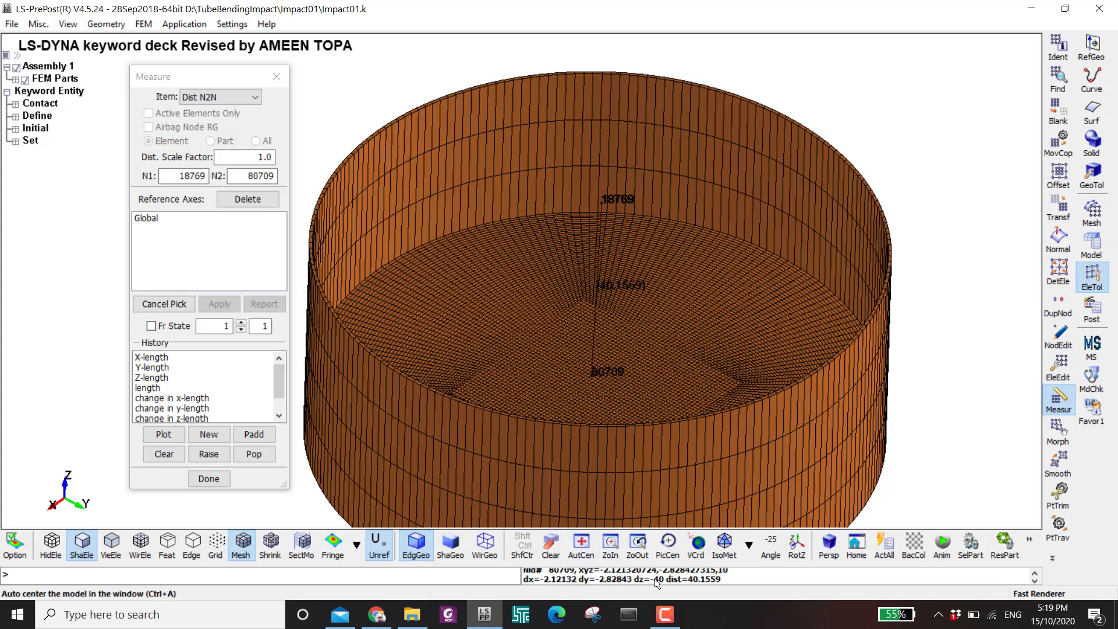
{"action": "left_click", "coordinate": [637, 547]}
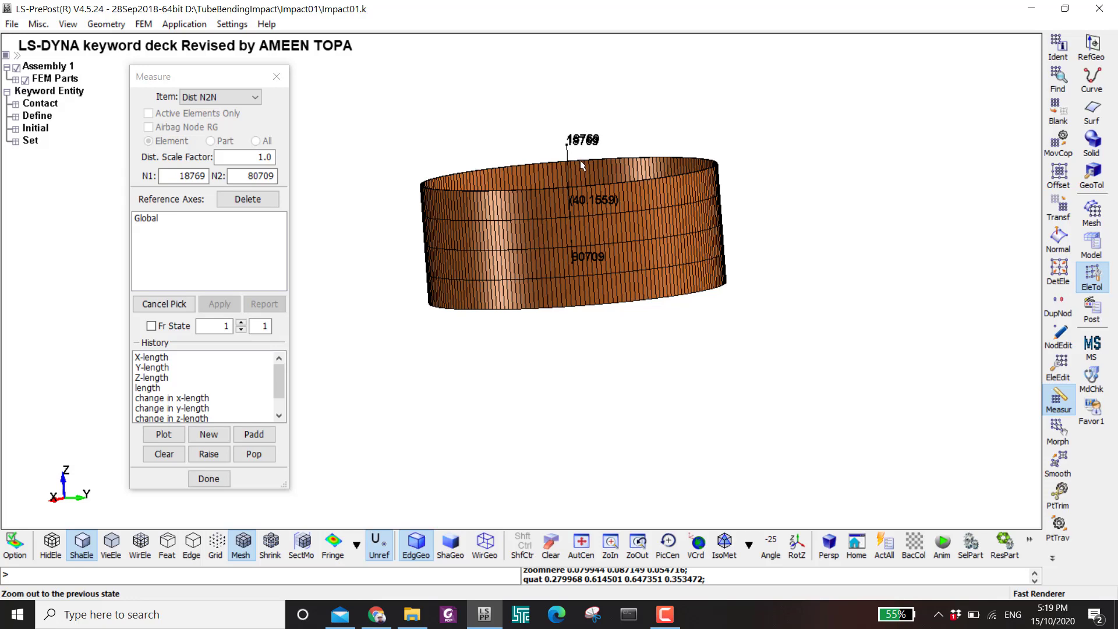
- Translate the free centre node above the hollow cylinder by 40 in the negative Z direction onto its floor, and accept
{"action": "scroll", "coordinate": [579, 159], "scroll_direction": "up", "scroll_amount": 2}
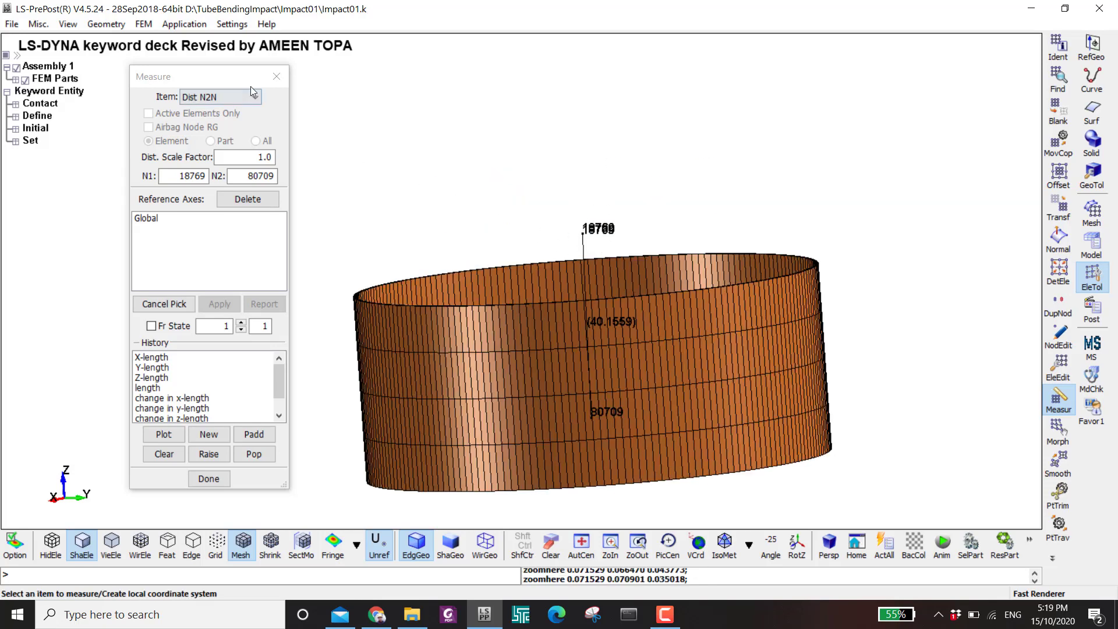
{"action": "left_click", "coordinate": [271, 77]}
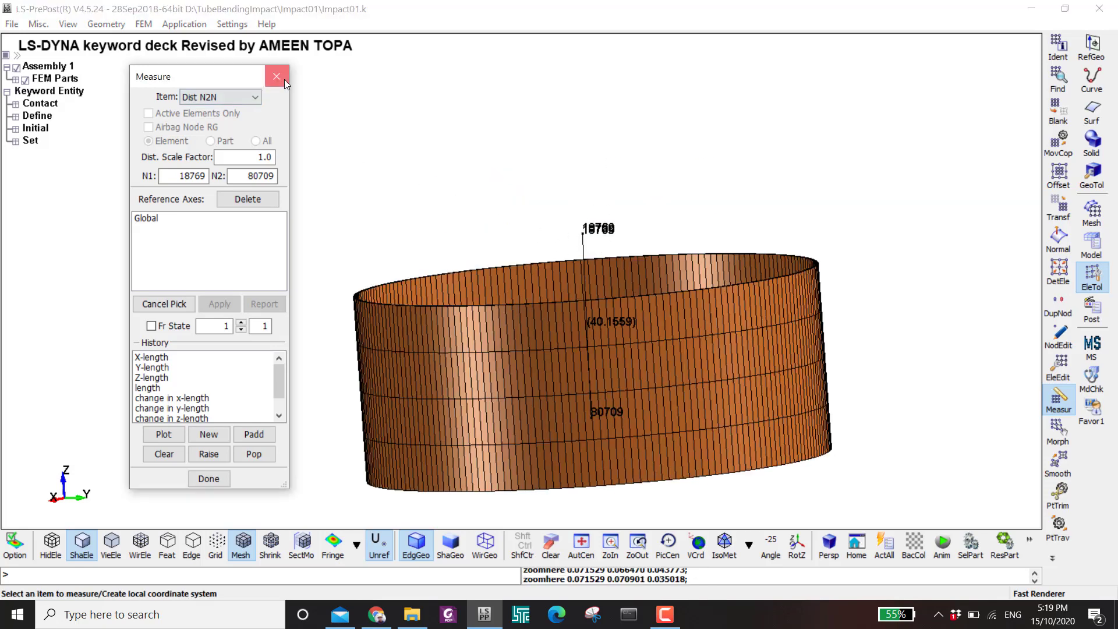
{"action": "left_click", "coordinate": [1090, 284]}
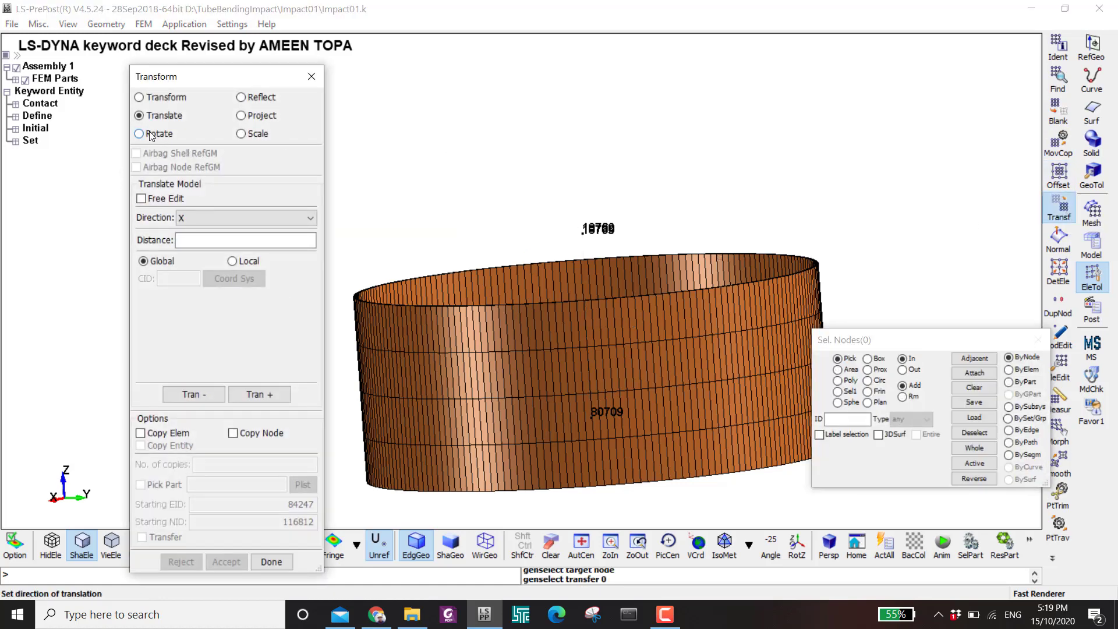
{"action": "left_click", "coordinate": [199, 218]}
{"action": "left_click", "coordinate": [192, 248]}
{"action": "left_click", "coordinate": [1010, 370]}
{"action": "left_click", "coordinate": [1009, 357]}
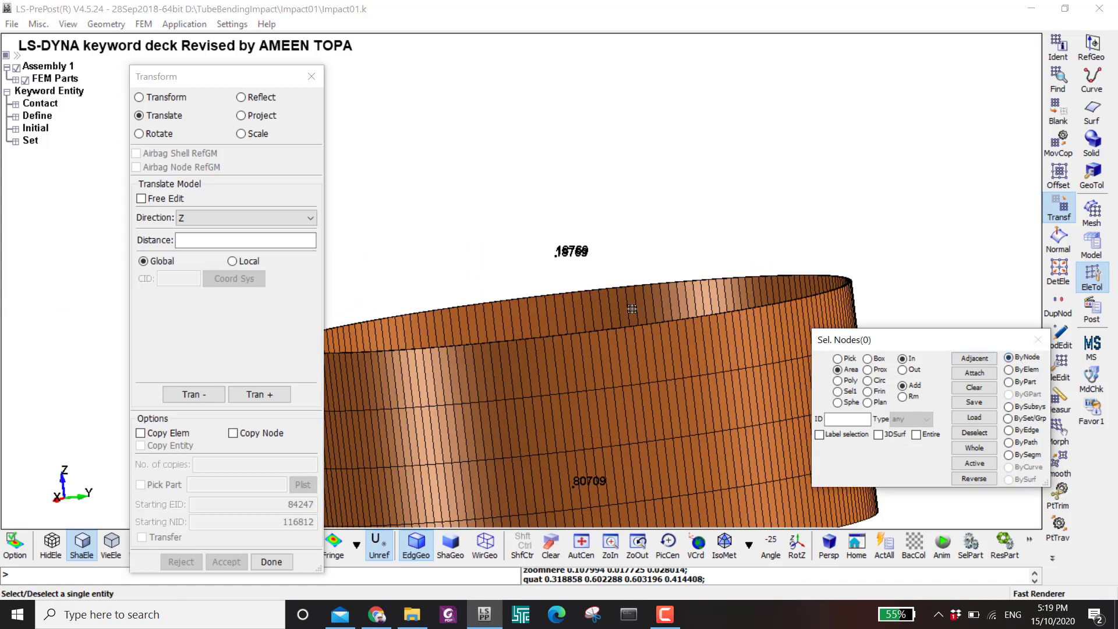
{"action": "left_click_drag", "start_coordinate": [517, 281], "coordinate": [644, 217]}
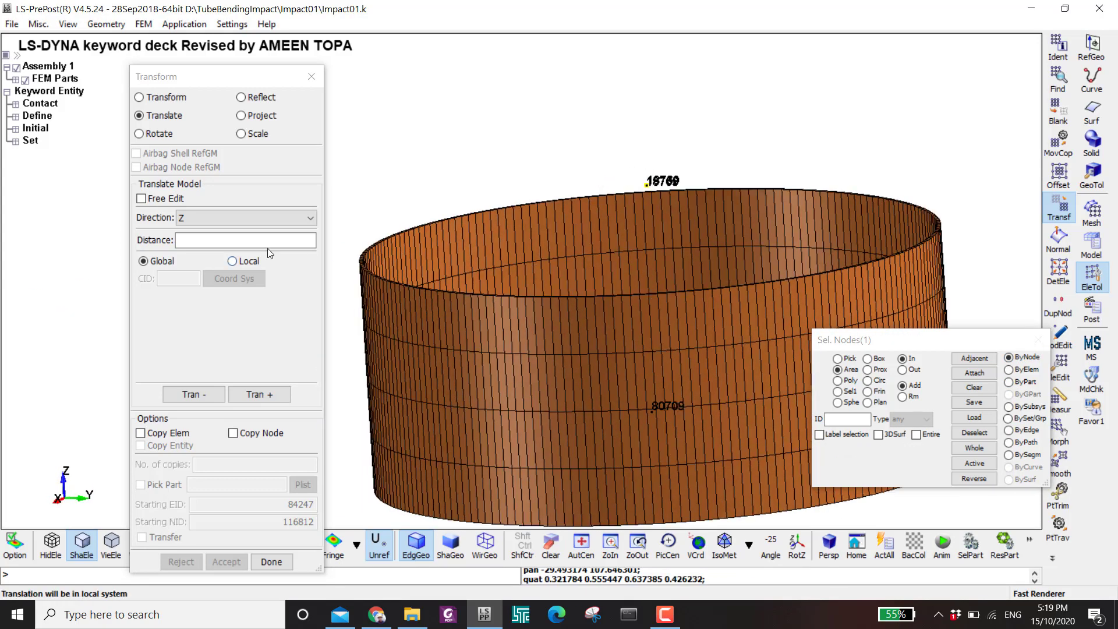
{"action": "left_click", "coordinate": [271, 241]}
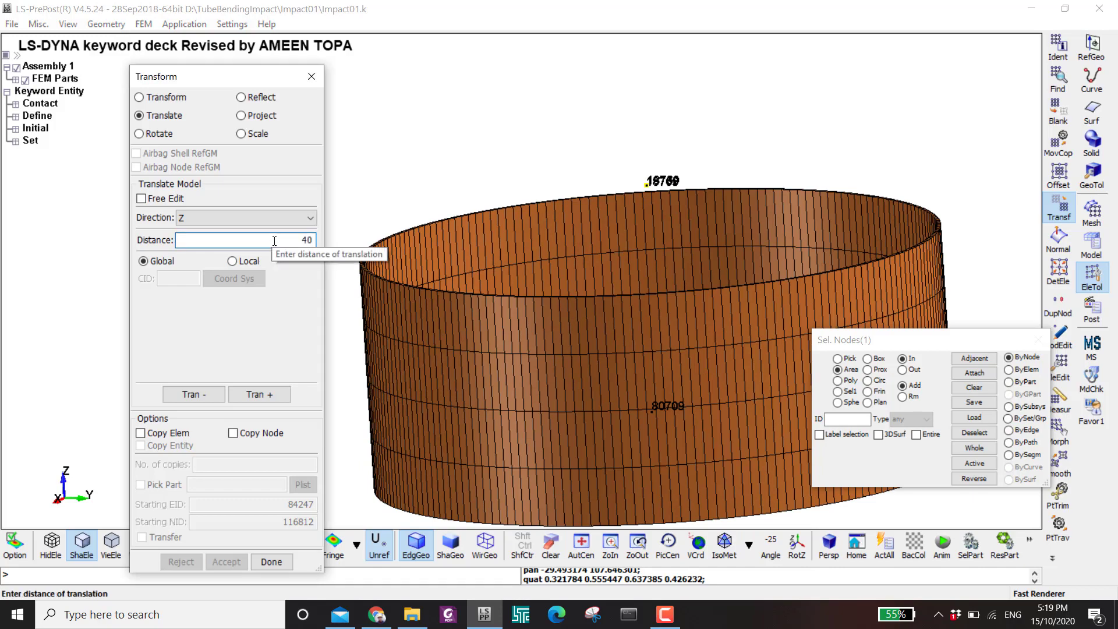
{"action": "left_click", "coordinate": [193, 394]}
{"action": "left_click_drag", "start_coordinate": [606, 292], "coordinate": [628, 358], "text": "shift"}
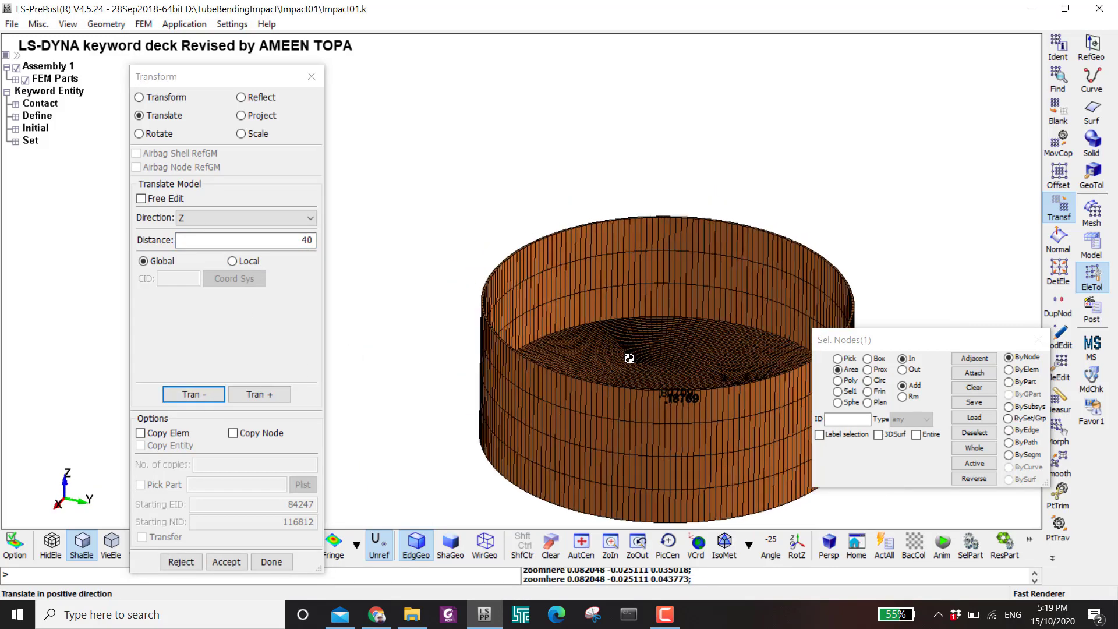
{"action": "scroll", "coordinate": [600, 376], "scroll_direction": "up", "scroll_amount": 5}
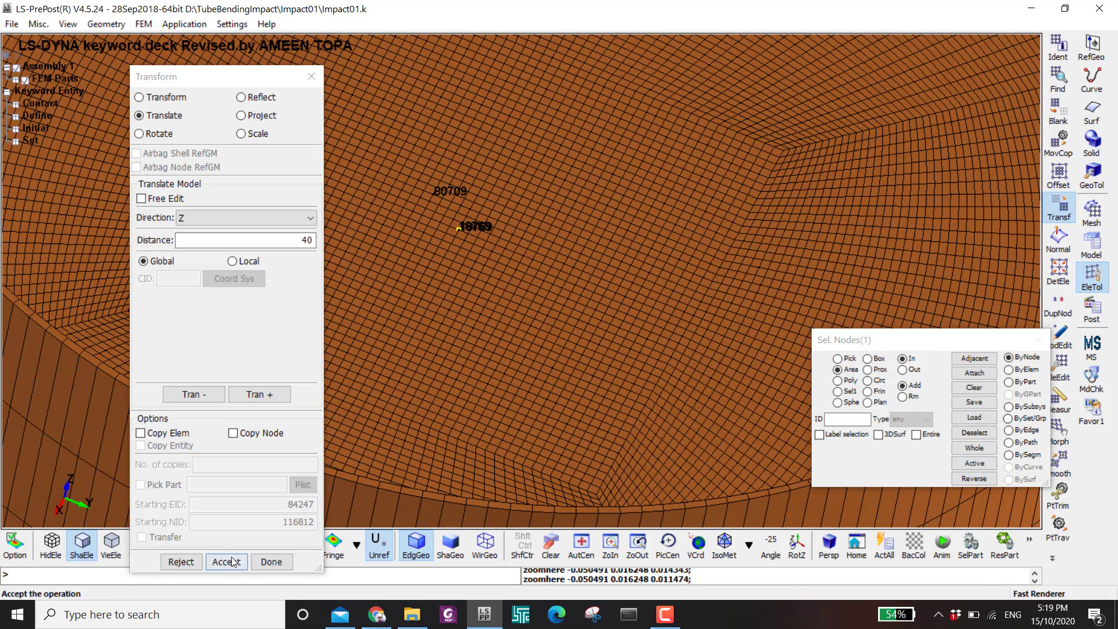
{"action": "left_click", "coordinate": [232, 561]}
- Clear the node labels and measurement line from the hollow cylinder's floor
{"action": "left_click", "coordinate": [1058, 401]}
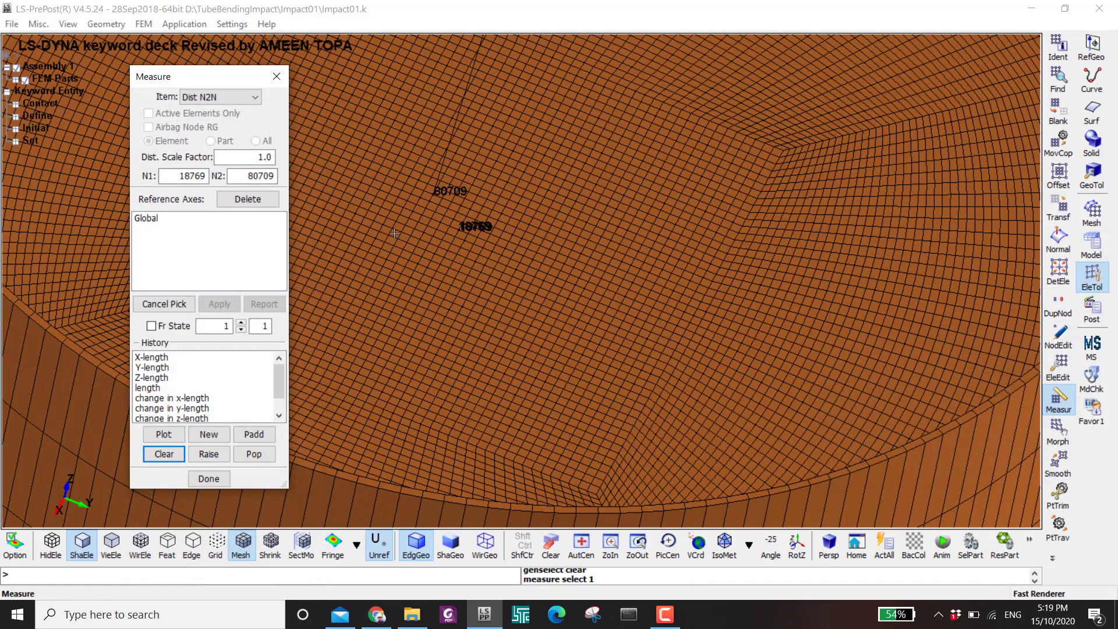
{"action": "left_click", "coordinate": [164, 454]}
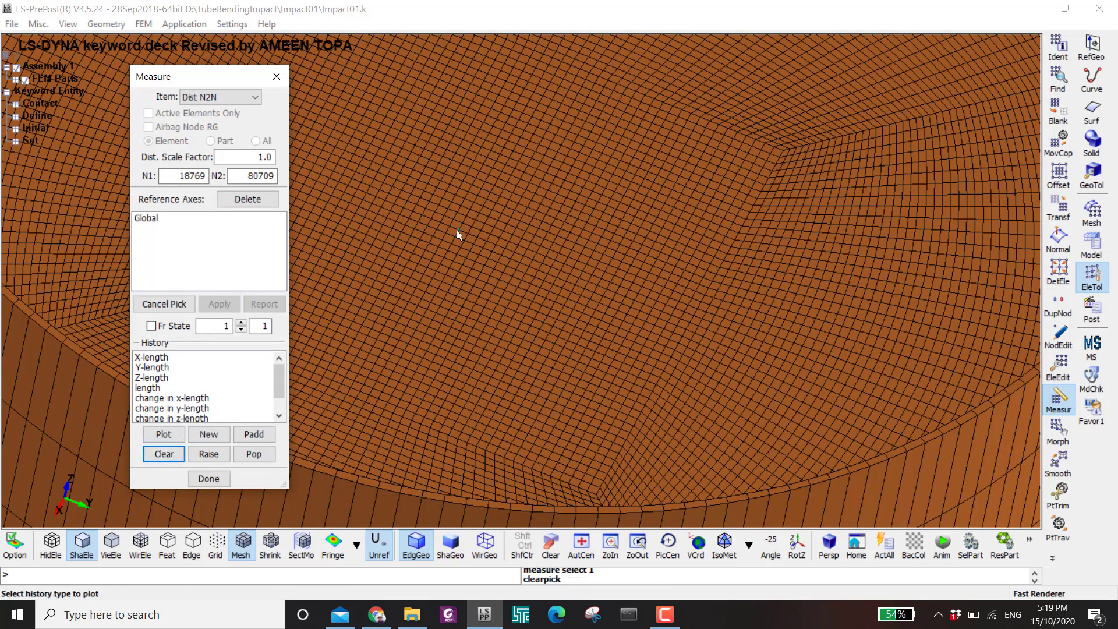
{"action": "scroll", "coordinate": [457, 229], "scroll_direction": "up", "scroll_amount": 2}
{"action": "scroll", "coordinate": [457, 228], "scroll_direction": "down", "scroll_amount": 5}
{"action": "left_click_drag", "start_coordinate": [454, 222], "coordinate": [546, 200], "text": "shift"}
{"action": "scroll", "coordinate": [546, 200], "scroll_direction": "down", "scroll_amount": 1}
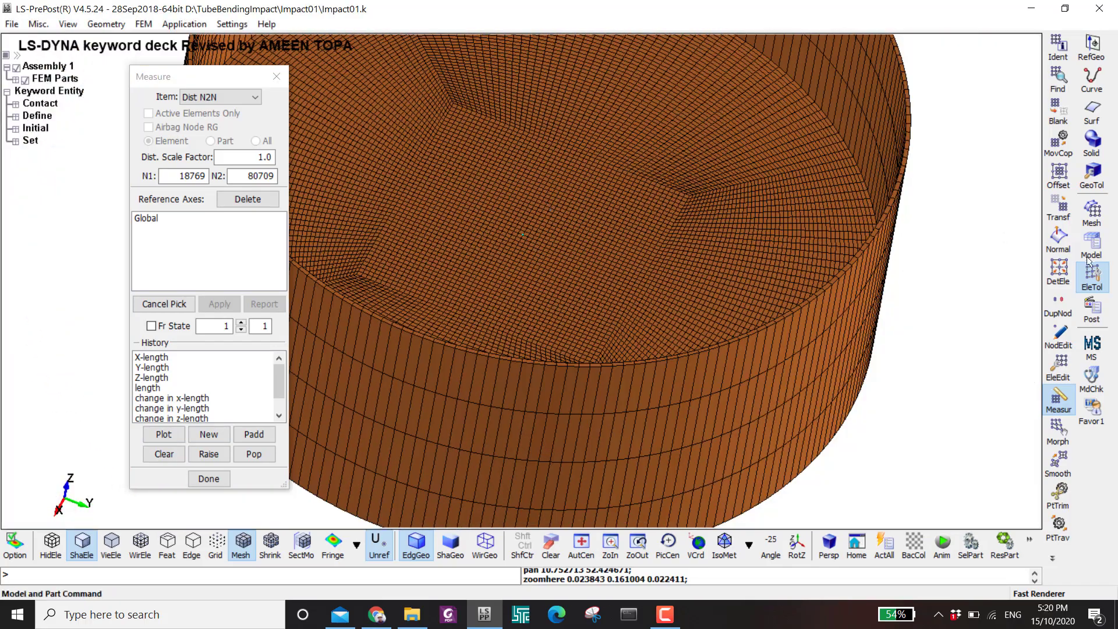
- Find and merge the duplicate nodes at tolerance 0.27, keeping the smaller node ID, and accept the merge
{"action": "left_click", "coordinate": [1061, 304]}
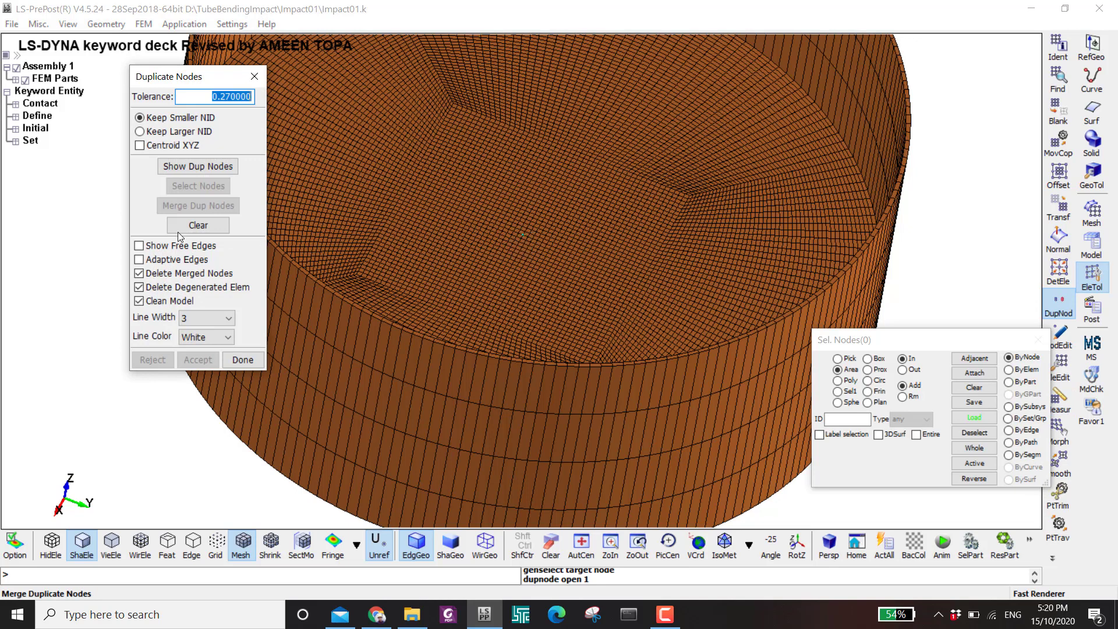
{"action": "left_click", "coordinate": [185, 170]}
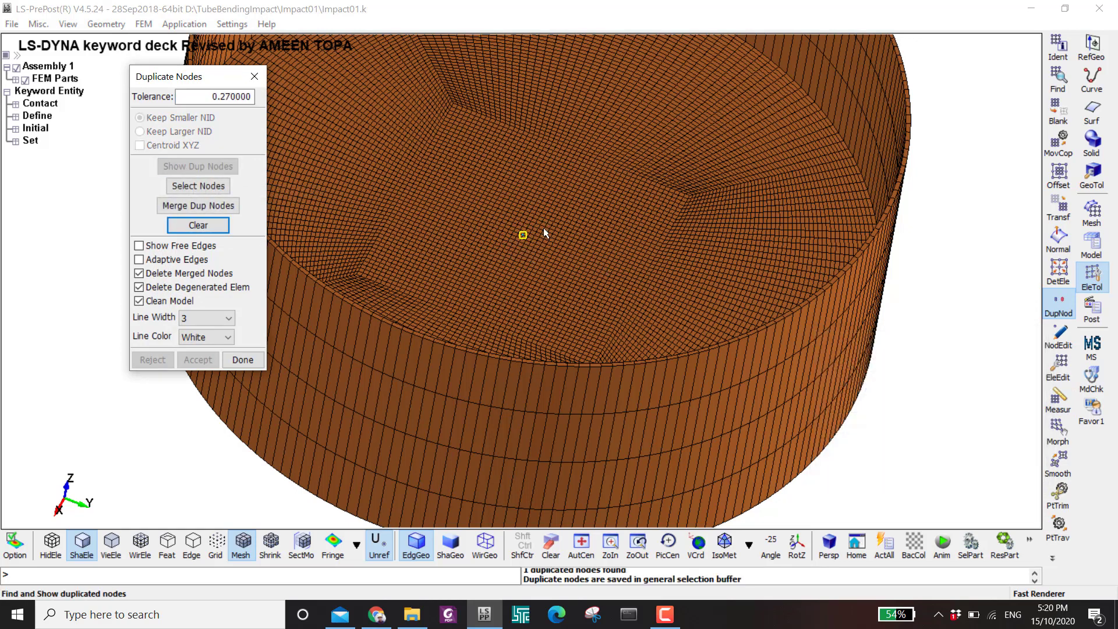
{"action": "left_click", "coordinate": [200, 206]}
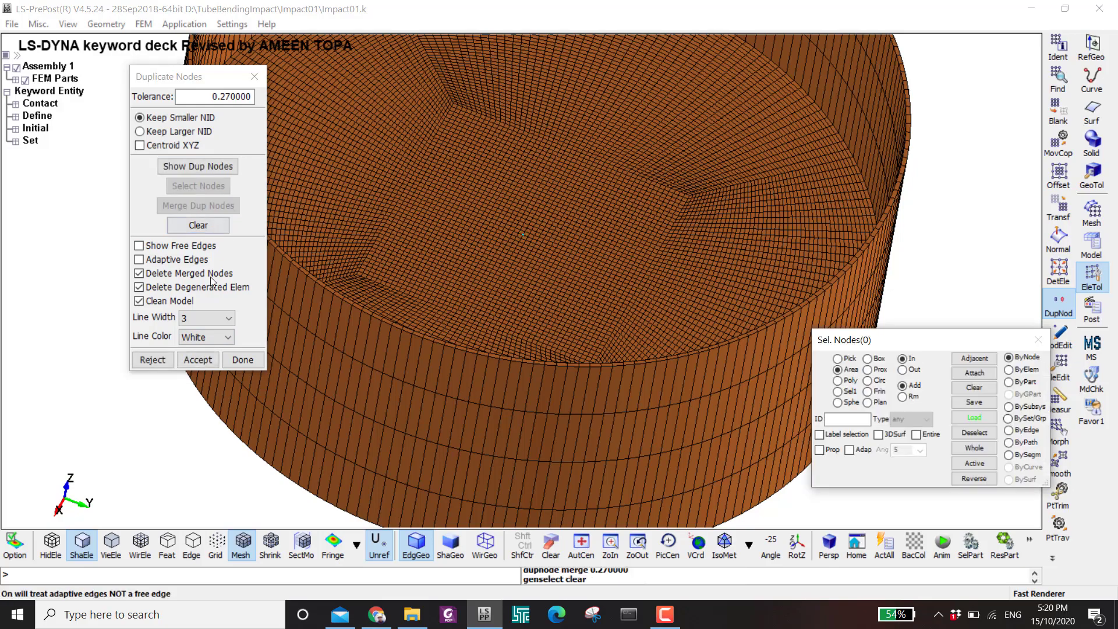
{"action": "left_click", "coordinate": [198, 359]}
{"action": "scroll", "coordinate": [685, 180], "scroll_direction": "down", "scroll_amount": 2}
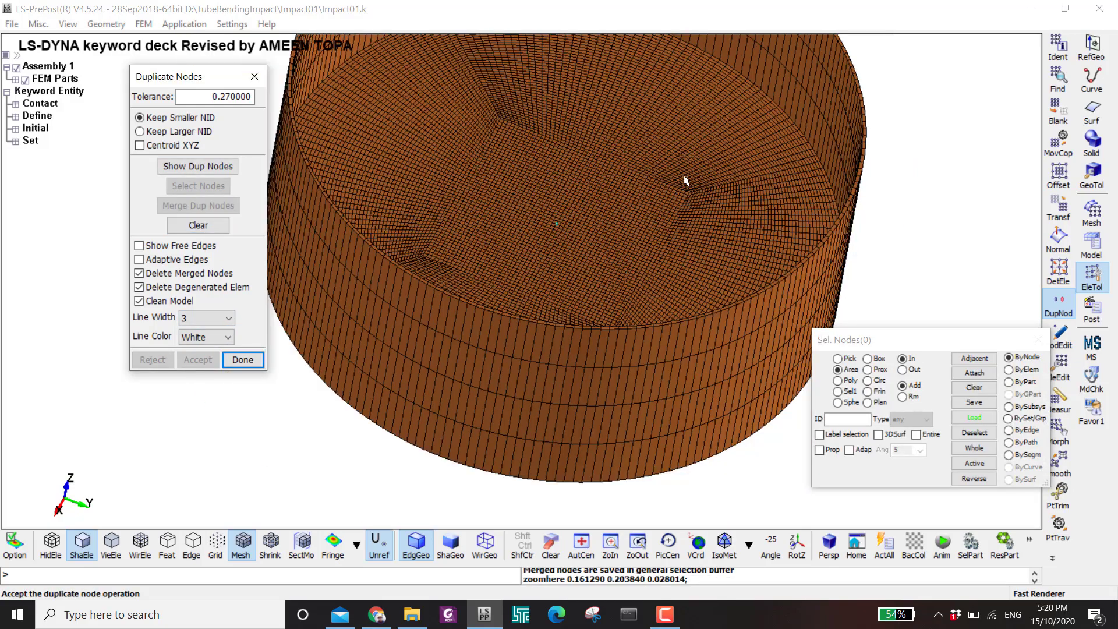
{"action": "scroll", "coordinate": [684, 181], "scroll_direction": "down", "scroll_amount": 2}
{"action": "left_click_drag", "start_coordinate": [676, 217], "coordinate": [664, 152], "text": "shift"}
{"action": "middle_click_drag", "start_coordinate": [663, 152], "coordinate": [584, 224], "text": "shift"}
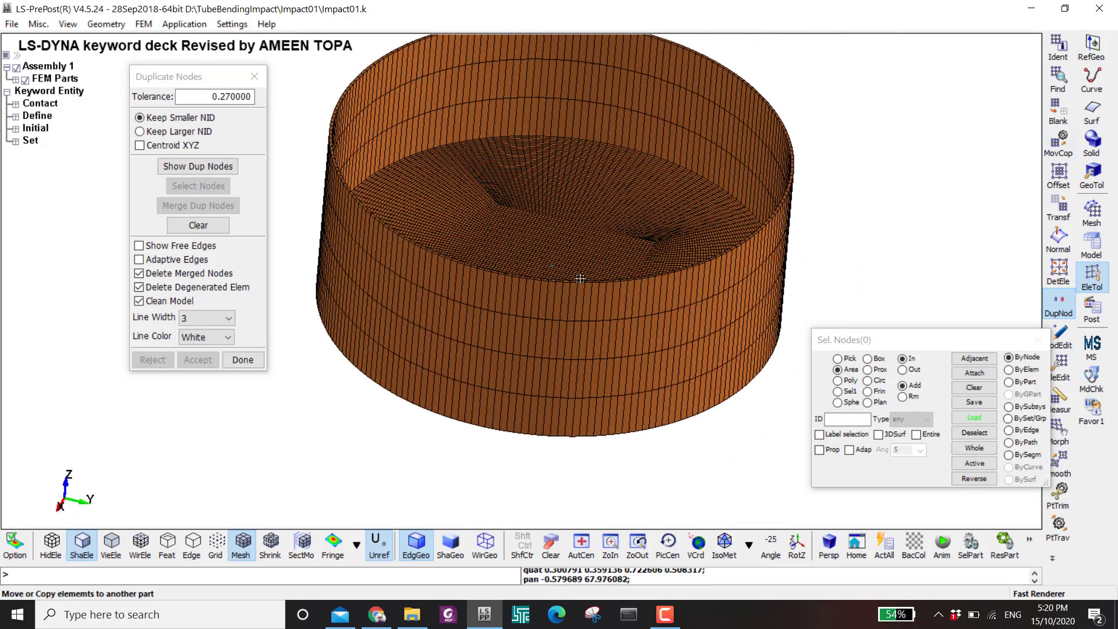
- Move all elements of the hollow cylinder into part 2 HAMMER and accept the move
{"action": "left_click", "coordinate": [1063, 150]}
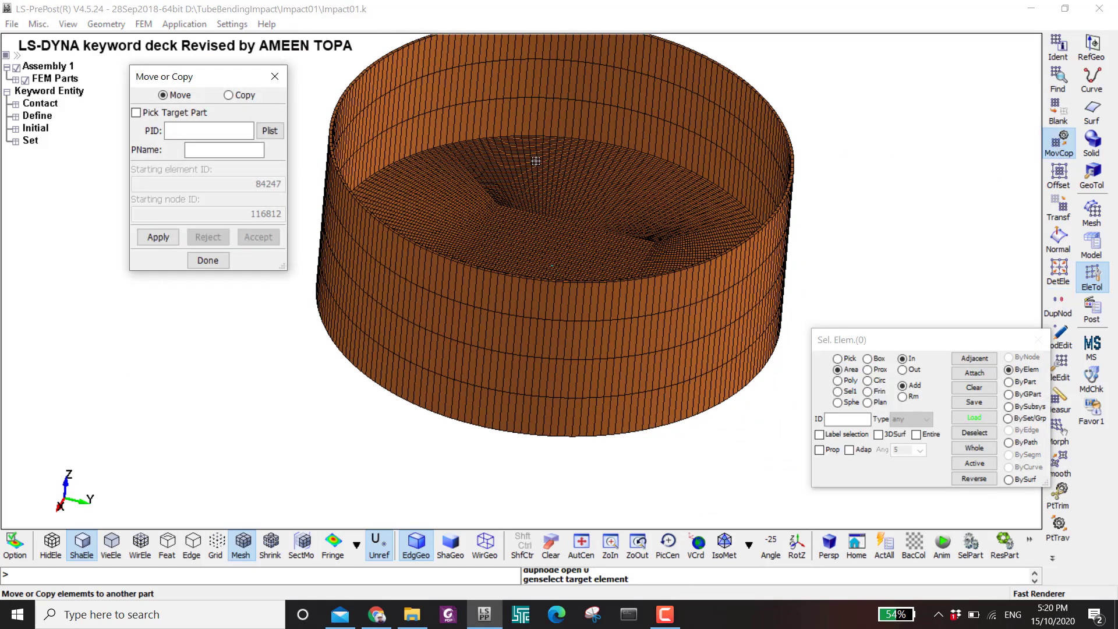
{"action": "left_click", "coordinate": [271, 131]}
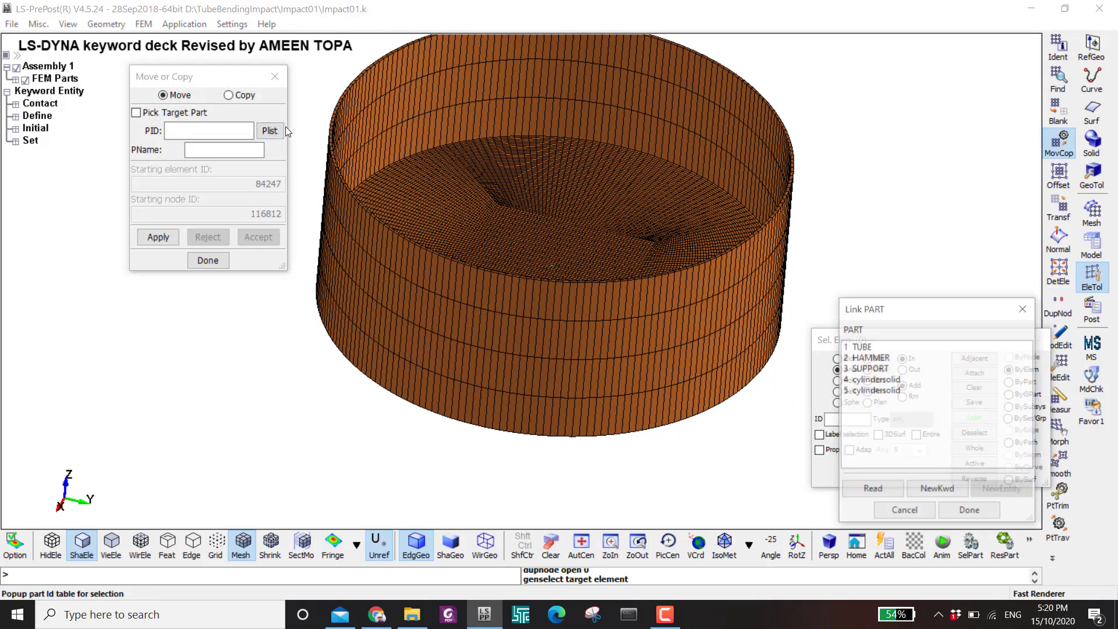
{"action": "double_click", "coordinate": [906, 360]}
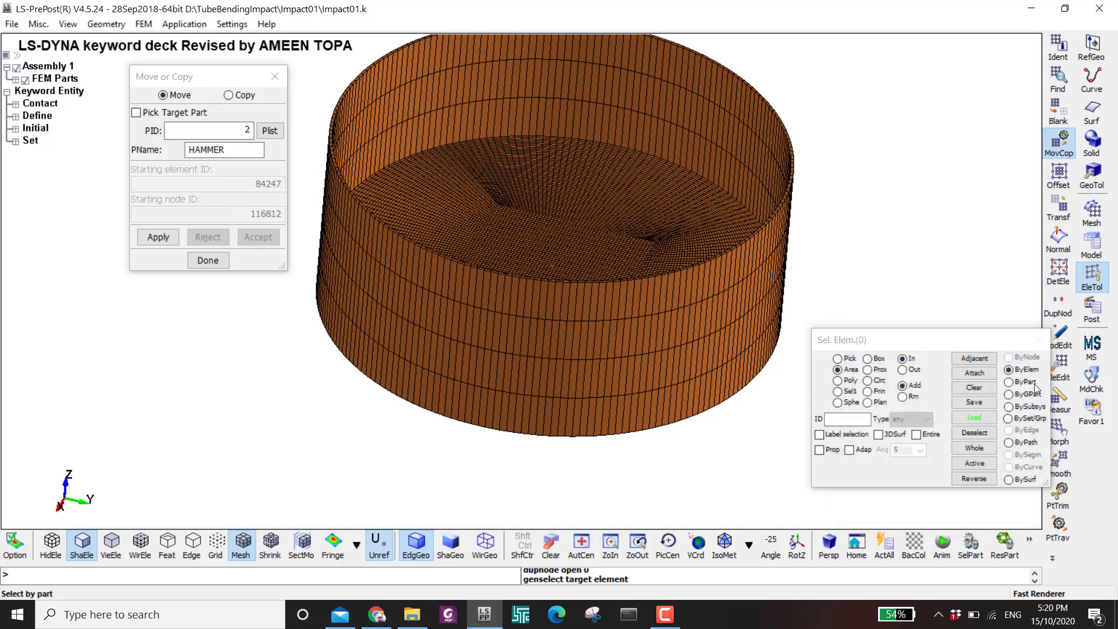
{"action": "left_click", "coordinate": [1008, 382]}
{"action": "left_click", "coordinate": [463, 323]}
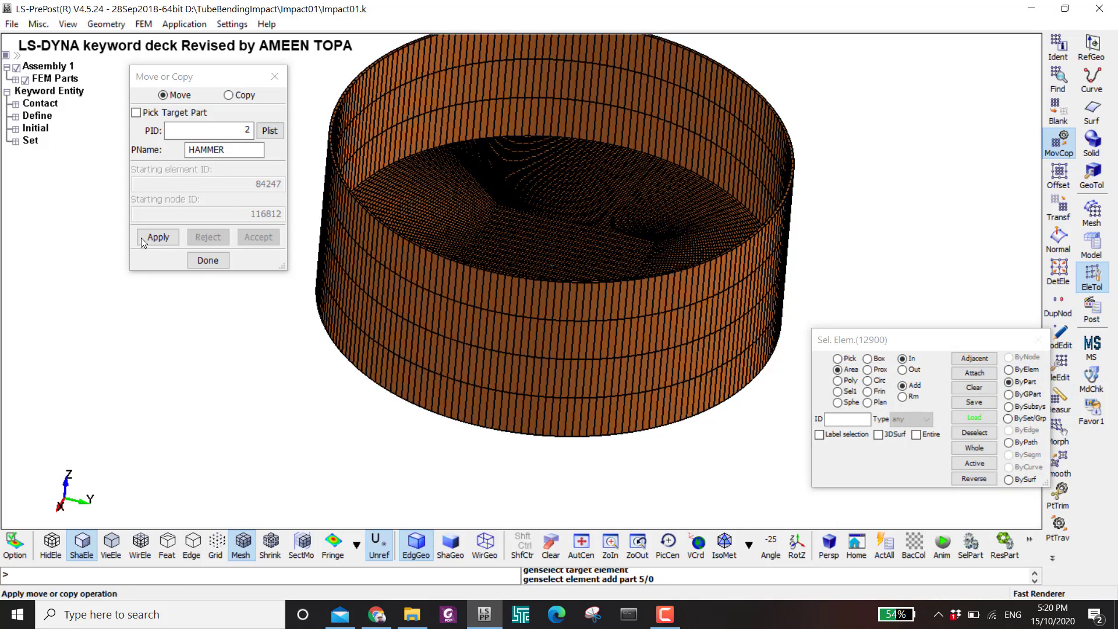
{"action": "left_click", "coordinate": [158, 237]}
{"action": "left_click", "coordinate": [247, 238]}
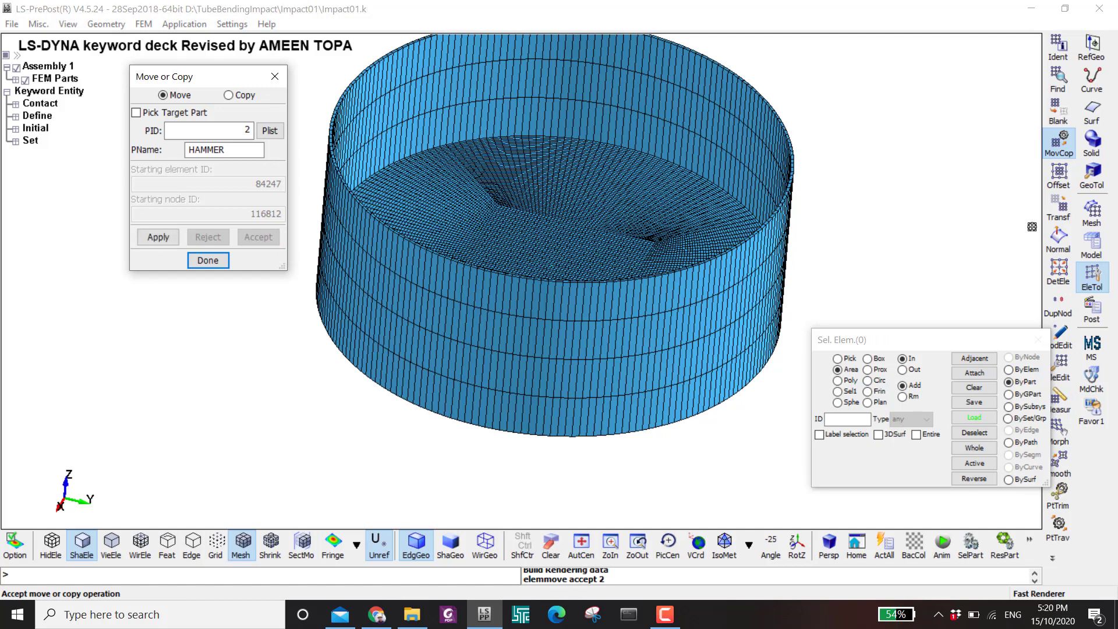
- Delete the two empty cylindersolid PART cards, 4 and 5, and confirm the deletion
{"action": "left_click", "coordinate": [1090, 248]}
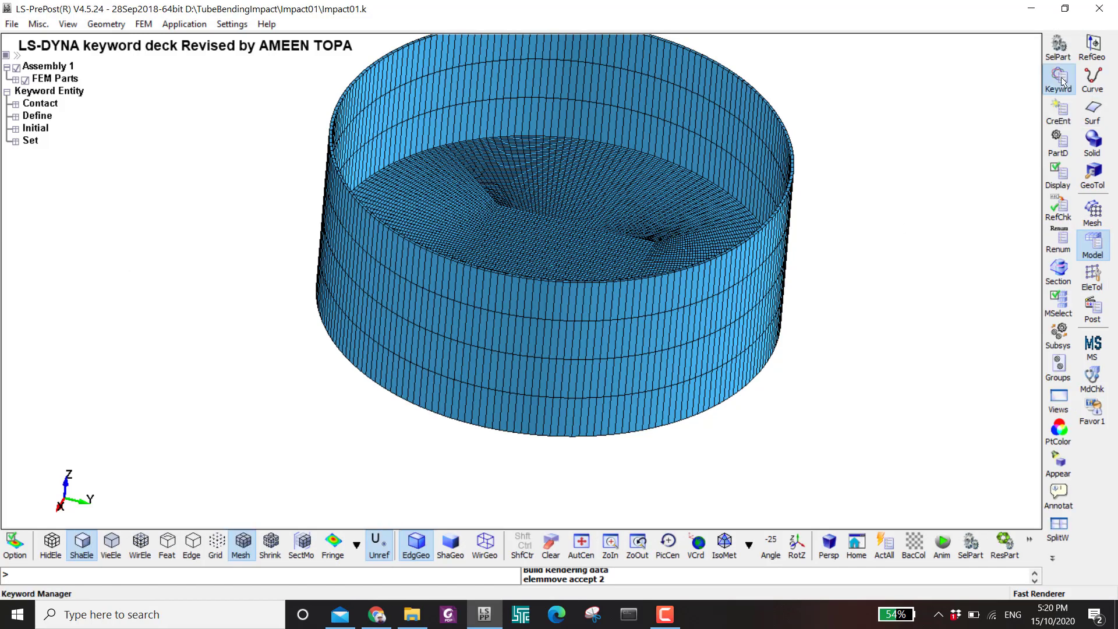
{"action": "left_click", "coordinate": [1060, 79]}
{"action": "left_click", "coordinate": [787, 323]}
{"action": "double_click", "coordinate": [787, 339]}
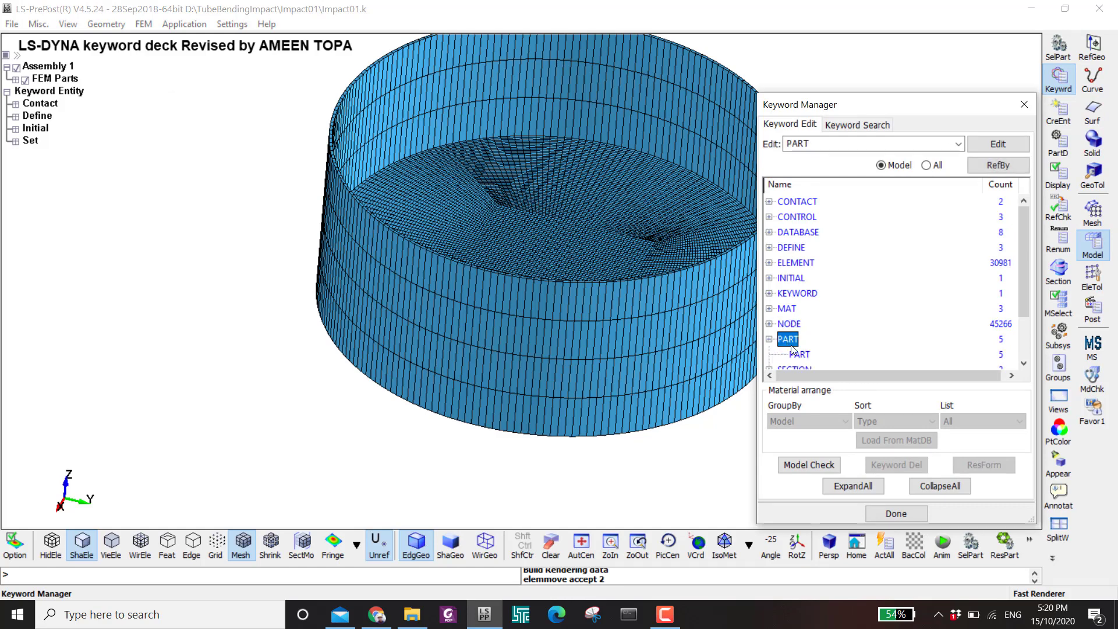
{"action": "double_click", "coordinate": [799, 355]}
{"action": "left_click", "coordinate": [815, 184]}
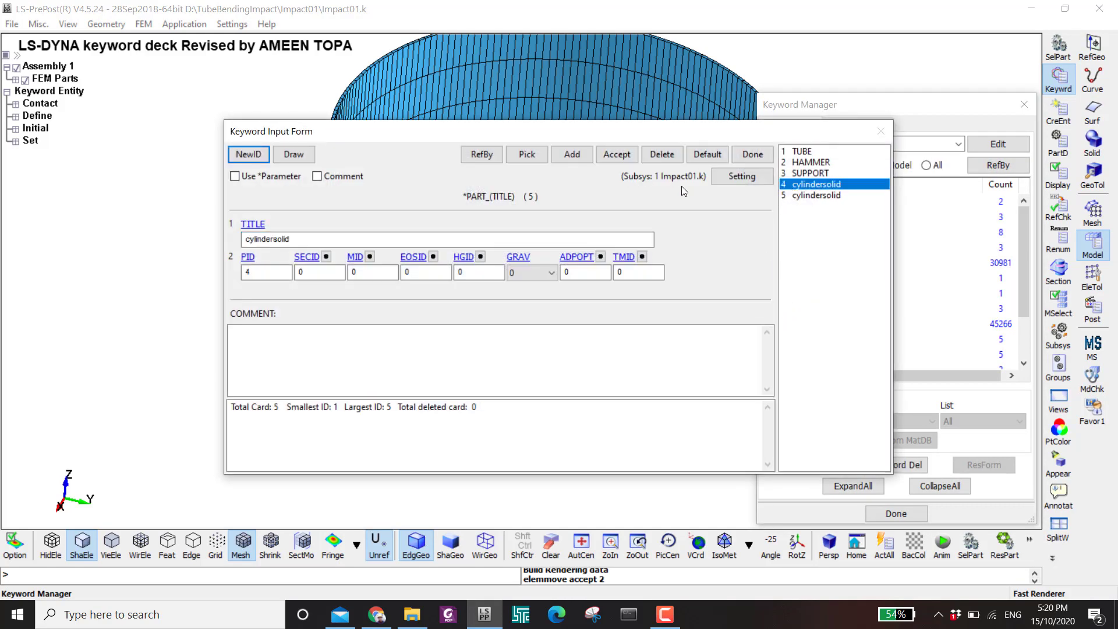
{"action": "left_click", "coordinate": [662, 154]}
{"action": "left_click", "coordinate": [815, 196]}
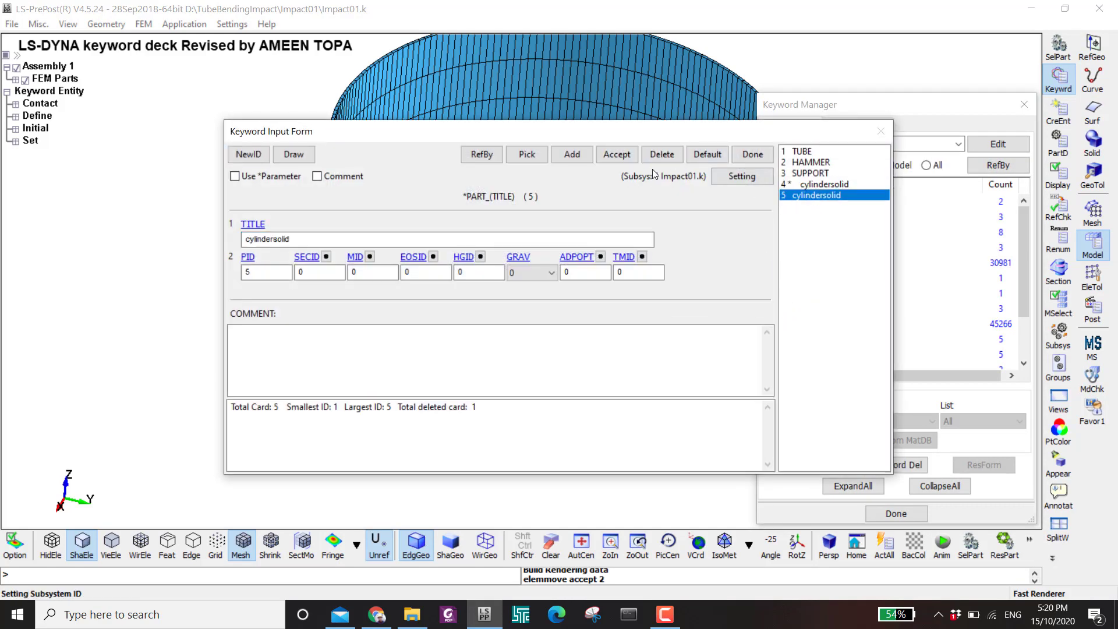
{"action": "left_click", "coordinate": [662, 154]}
{"action": "left_click", "coordinate": [752, 154]}
{"action": "left_click", "coordinate": [573, 356]}
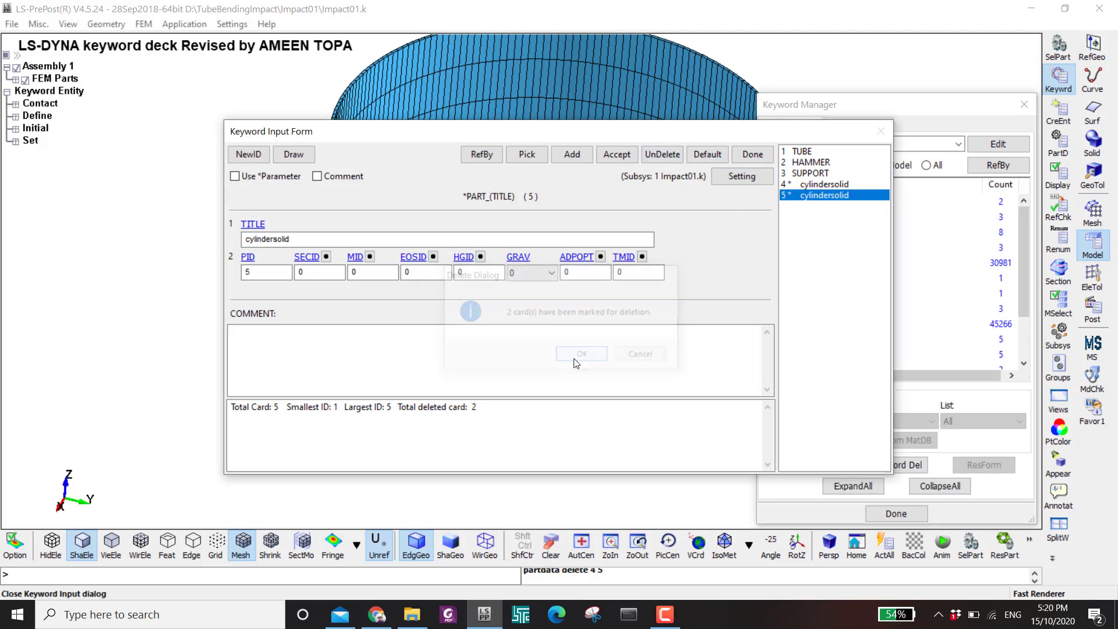
- Display all parts of the model: TUBE, HAMMER and SUPPORT
{"action": "scroll", "coordinate": [577, 315], "scroll_direction": "down", "scroll_amount": 3}
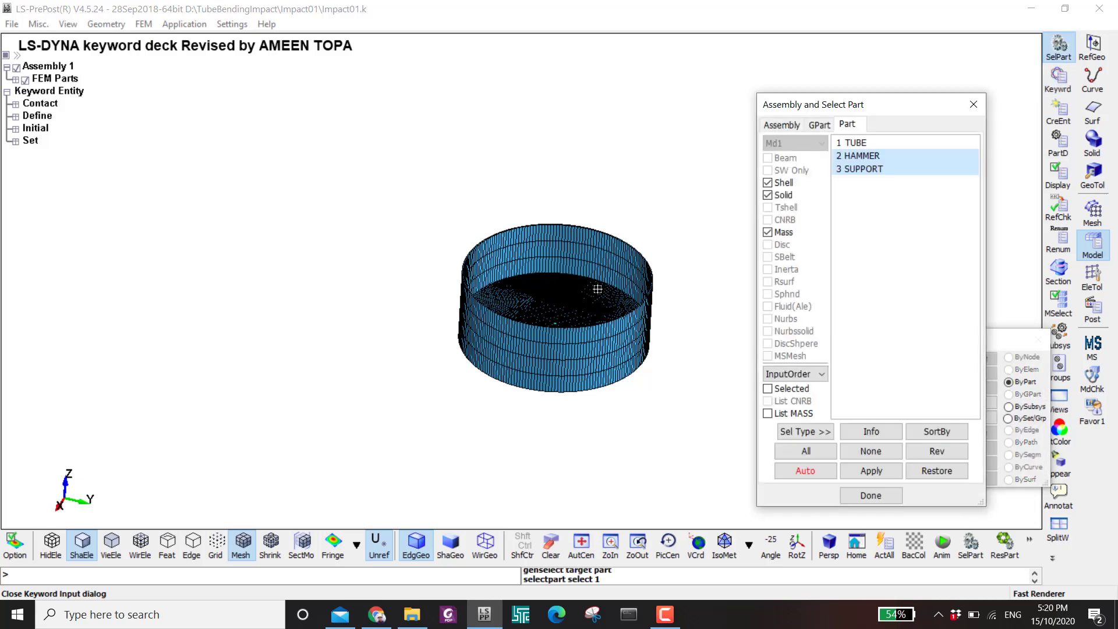
{"action": "left_click", "coordinate": [806, 451]}
{"action": "scroll", "coordinate": [464, 430], "scroll_direction": "down", "scroll_amount": 2}
{"action": "left_click_drag", "start_coordinate": [464, 430], "coordinate": [411, 378], "text": "shift"}
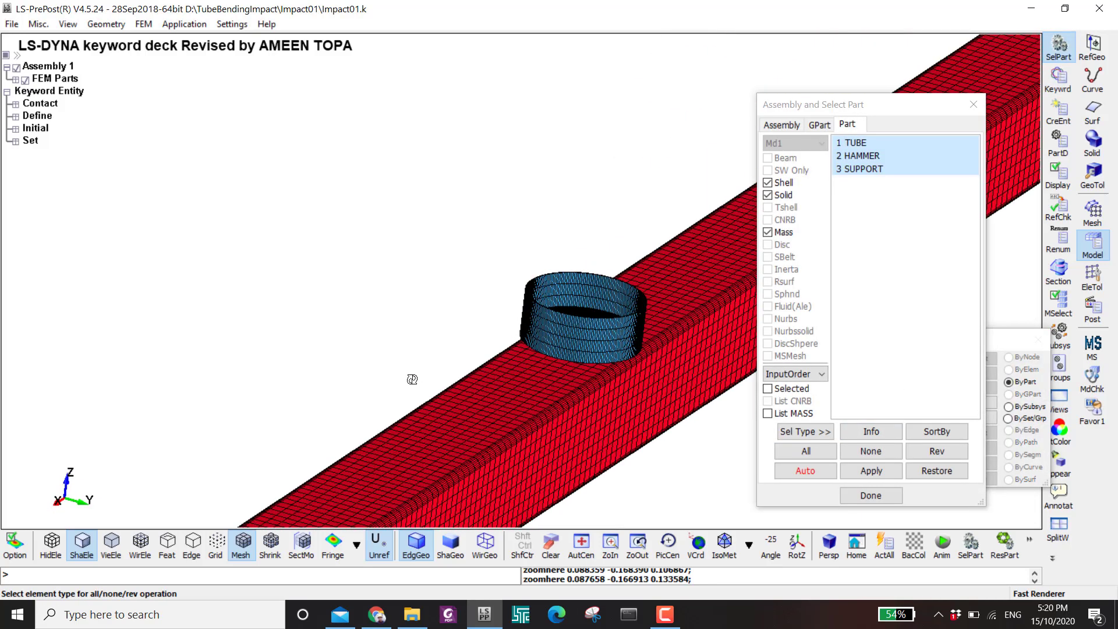
- Examine the new hammer on the tube and the end supports, and consult the impact test setup schematic in the PDF paper in Chrome
{"action": "left_click_drag", "start_coordinate": [573, 182], "coordinate": [602, 340], "text": "shift"}
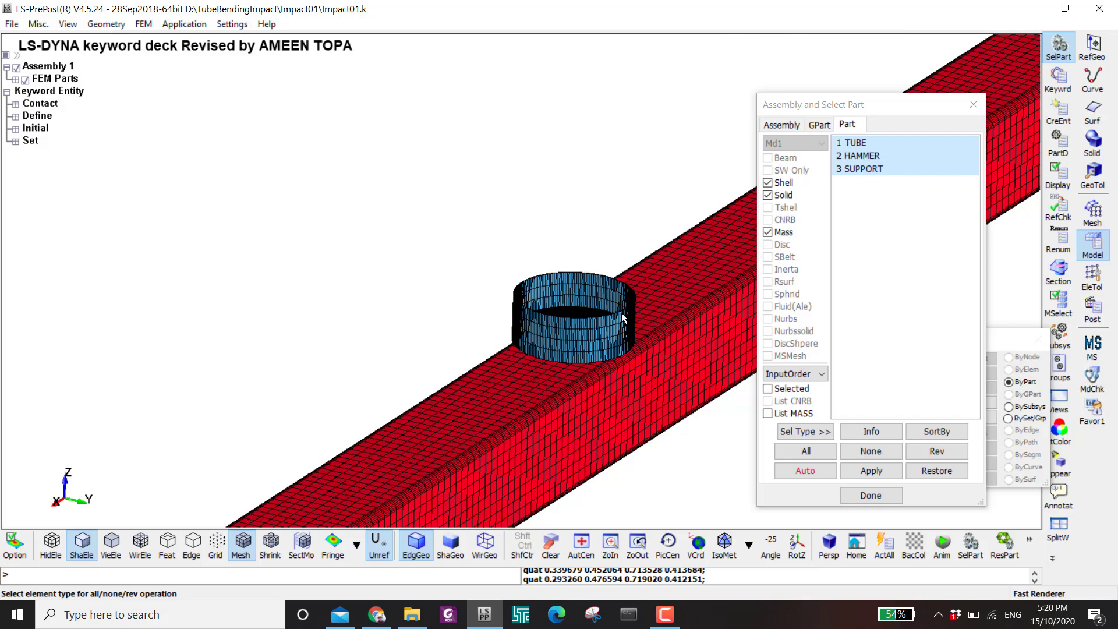
{"action": "scroll", "coordinate": [584, 322], "scroll_direction": "up", "scroll_amount": 3}
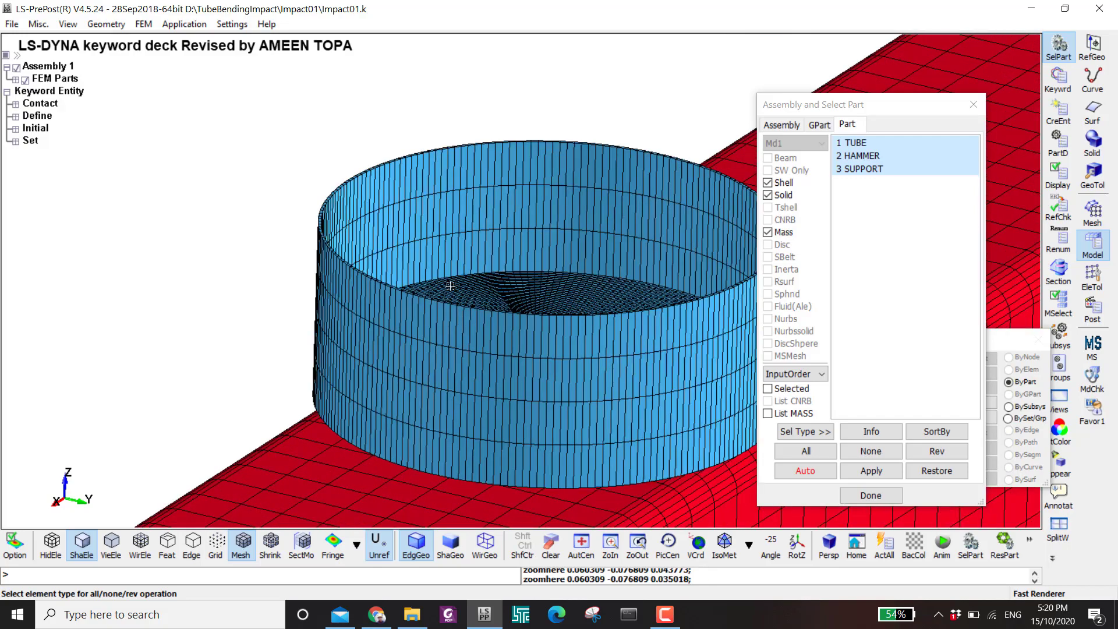
{"action": "scroll", "coordinate": [633, 306], "scroll_direction": "down", "scroll_amount": 5}
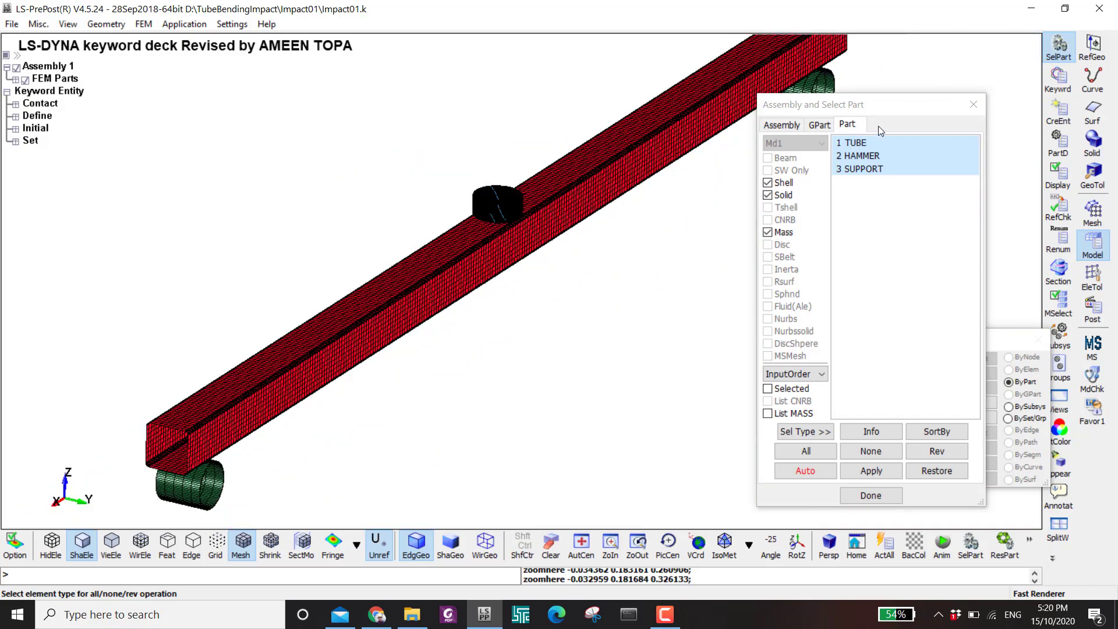
{"action": "left_click_drag", "start_coordinate": [878, 104], "coordinate": [1026, 177]}
{"action": "left_click_drag", "start_coordinate": [673, 353], "coordinate": [652, 223], "text": "shift"}
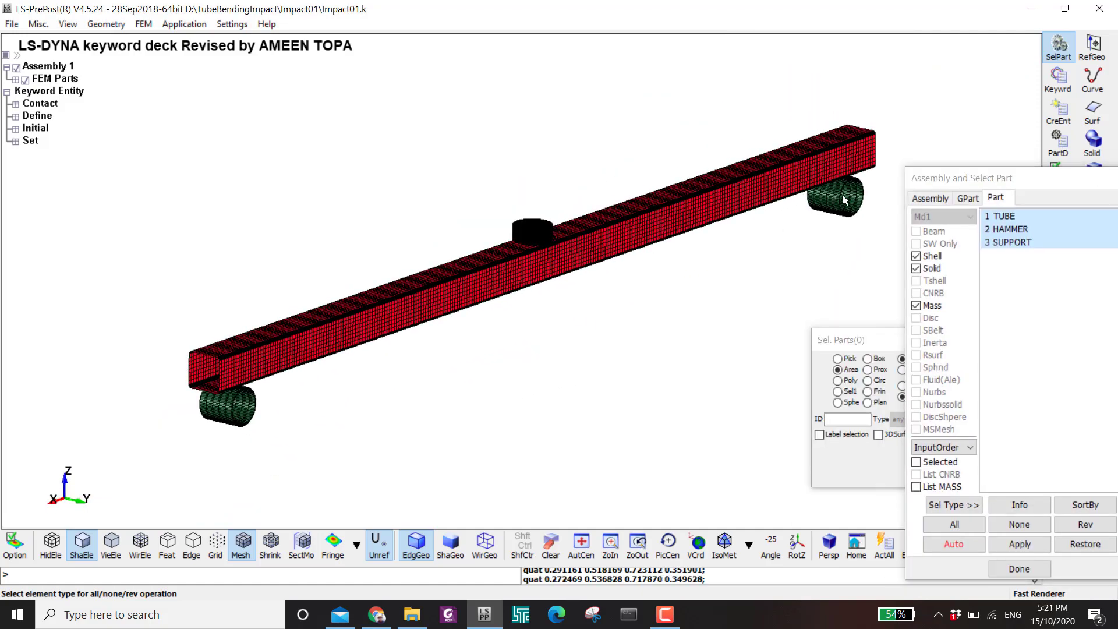
{"action": "scroll", "coordinate": [844, 201], "scroll_direction": "up", "scroll_amount": 4}
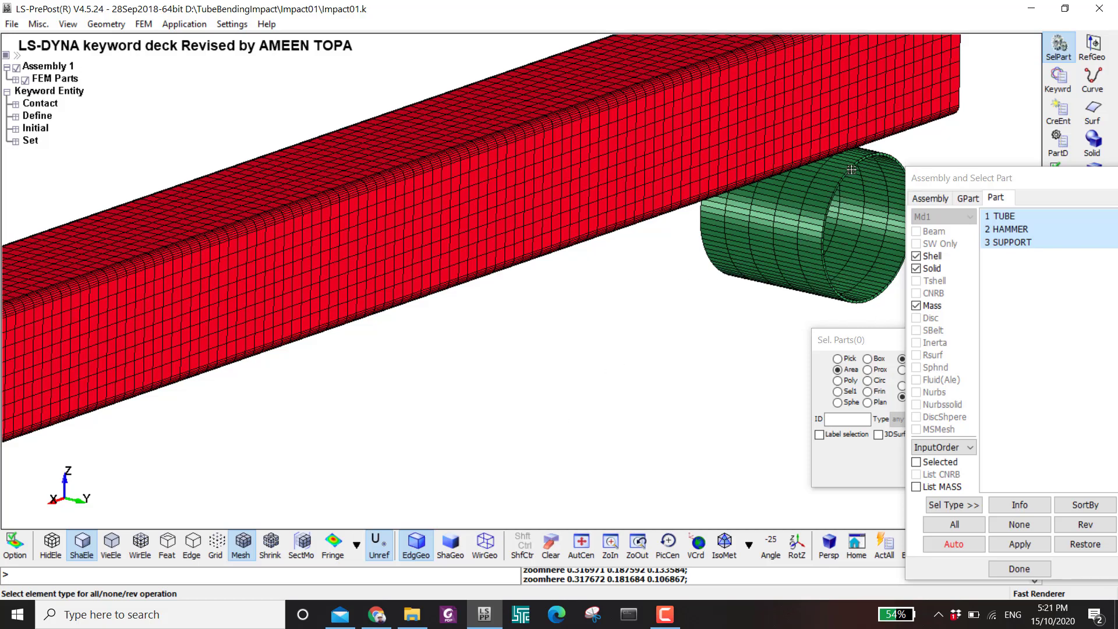
{"action": "left_click", "coordinate": [376, 615]}
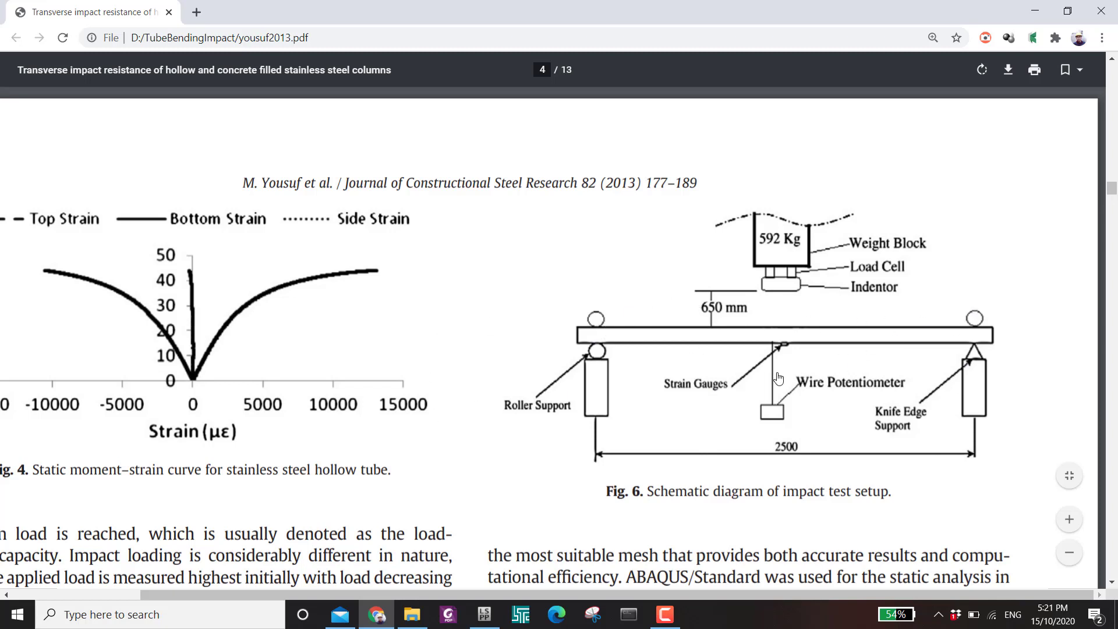
{"action": "left_click", "coordinate": [381, 620]}
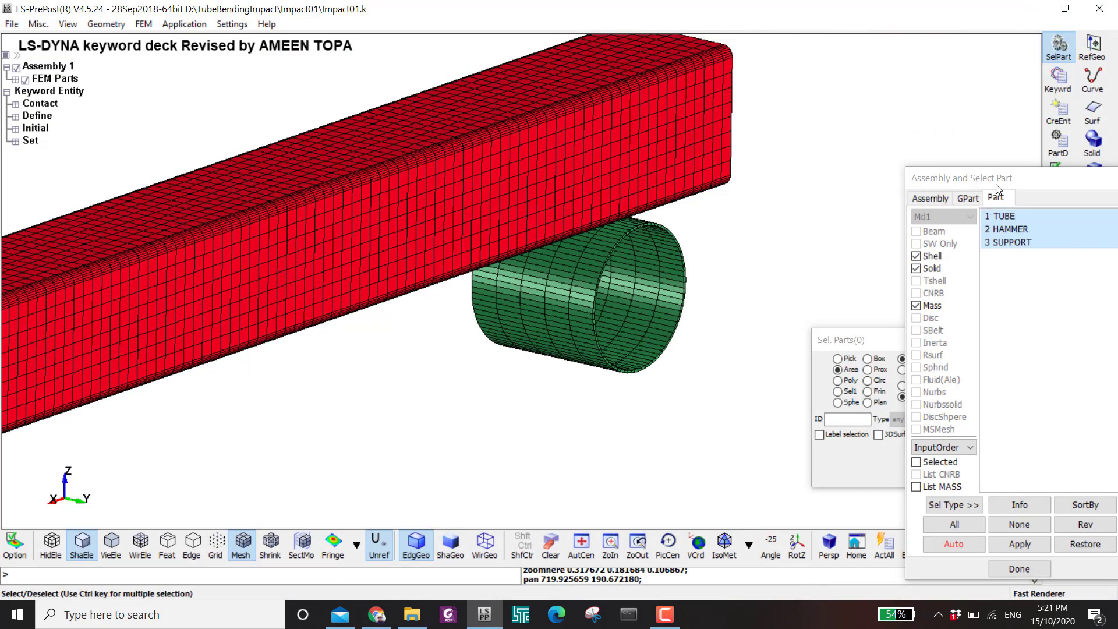
- Close the part selection and show the support ring under the tube end in the Right view
{"action": "left_click_drag", "start_coordinate": [996, 180], "coordinate": [149, 142]}
{"action": "left_click", "coordinate": [1091, 275]}
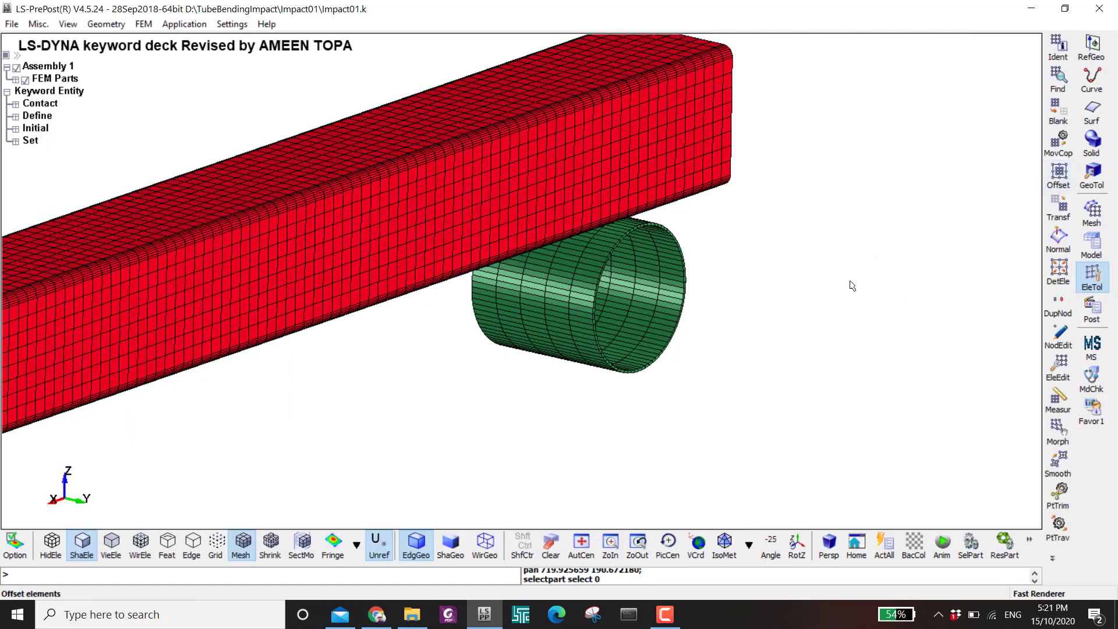
{"action": "left_click", "coordinate": [749, 544]}
{"action": "left_click", "coordinate": [781, 450]}
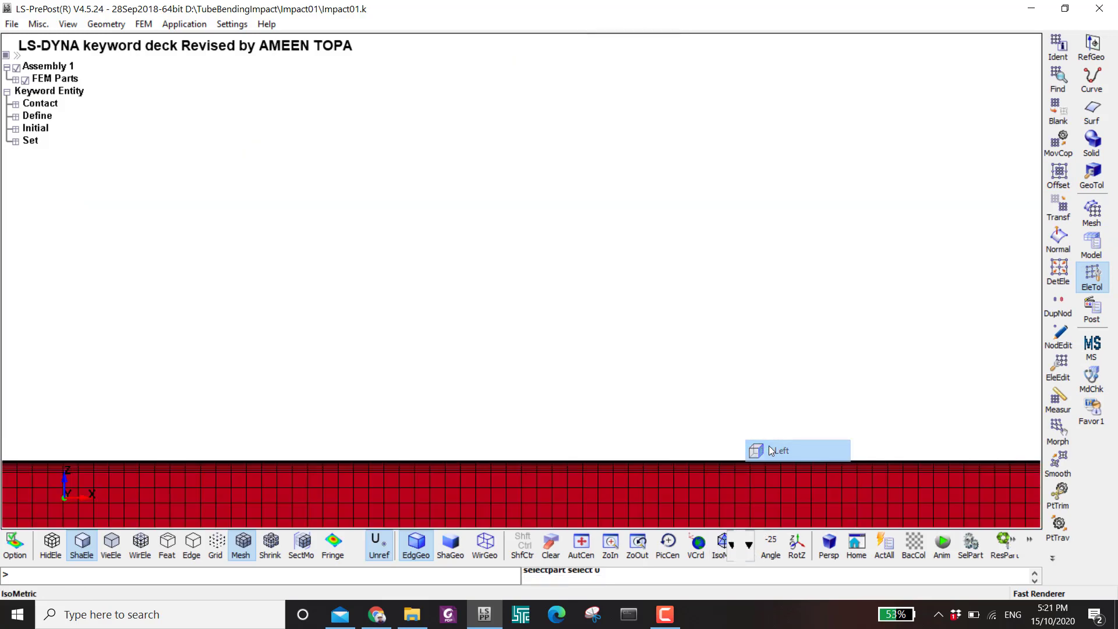
{"action": "left_click", "coordinate": [739, 544]}
{"action": "left_click", "coordinate": [757, 427]}
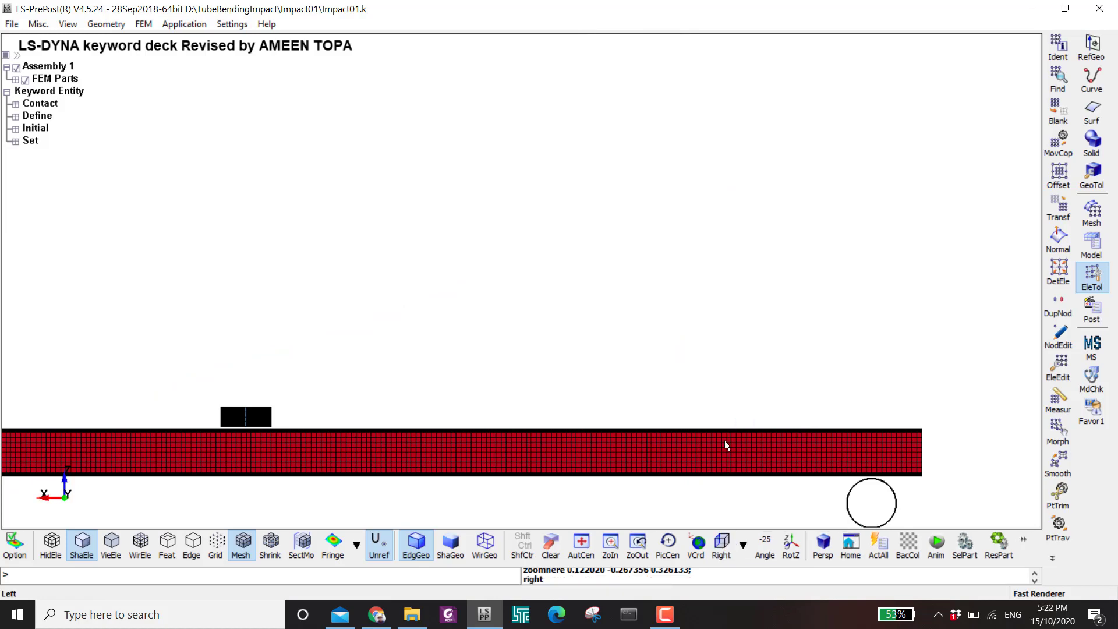
{"action": "middle_click_drag", "start_coordinate": [727, 446], "coordinate": [766, 292], "text": "shift"}
{"action": "scroll", "coordinate": [766, 292], "scroll_direction": "up", "scroll_amount": 3}
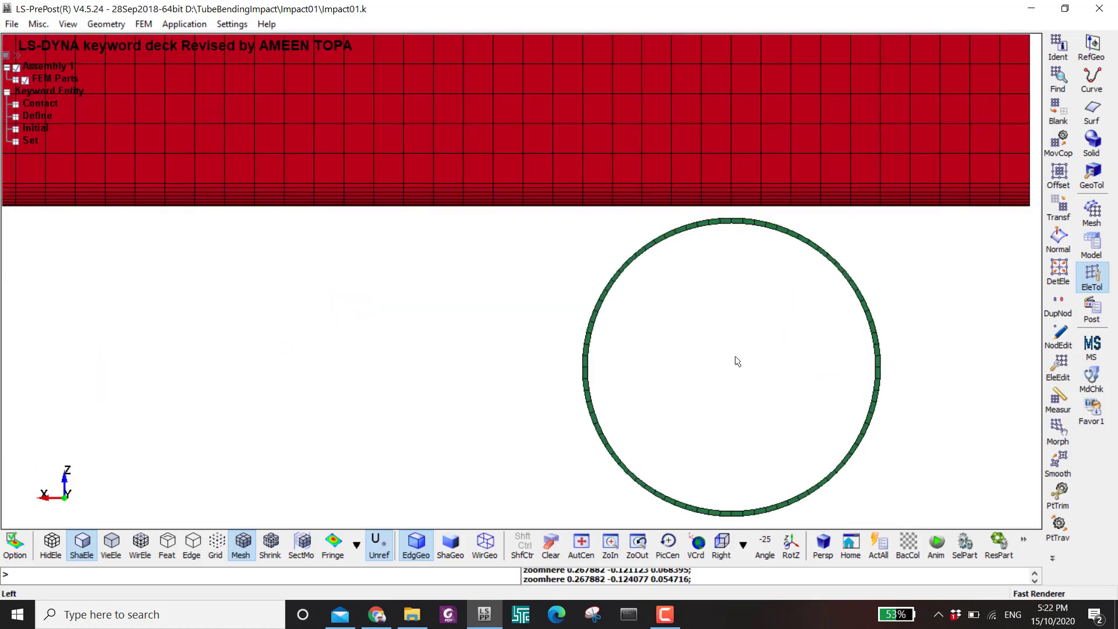
- Stretch the support ring by translating its lower-half nodes 50 in the negative Z direction, and accept the result
{"action": "left_click", "coordinate": [1058, 207]}
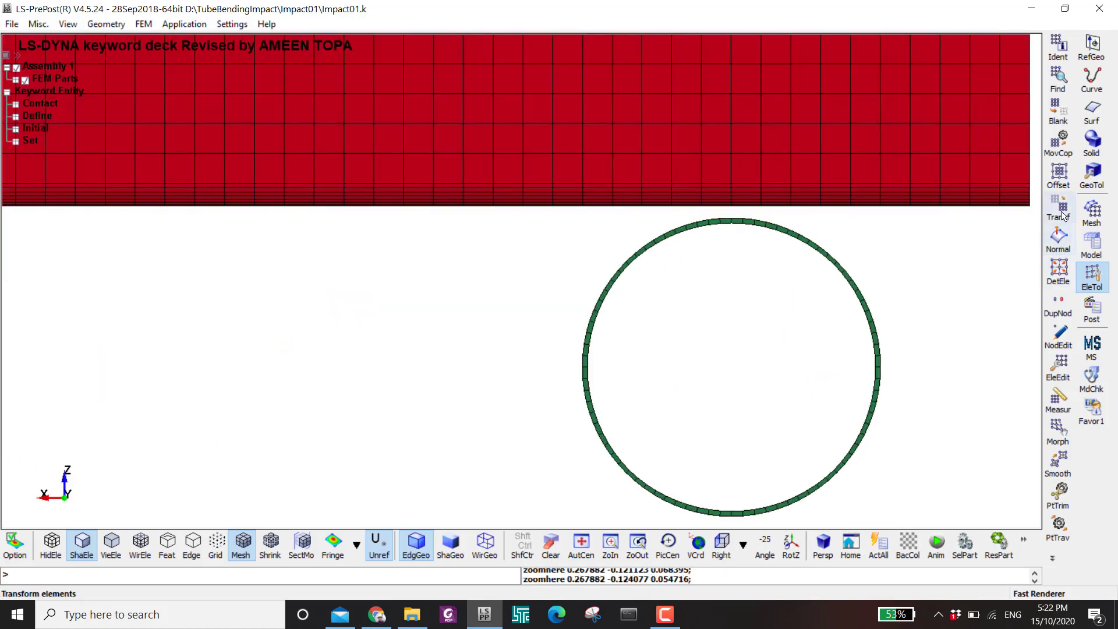
{"action": "left_click_drag", "start_coordinate": [884, 348], "coordinate": [495, 71]}
{"action": "double_click", "coordinate": [234, 262]}
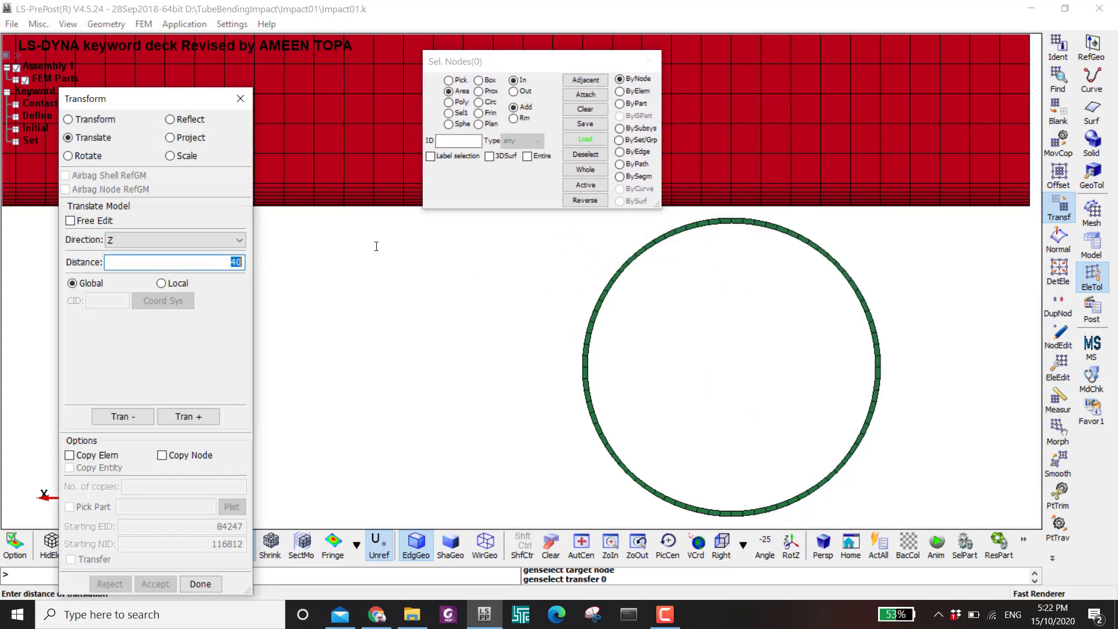
{"action": "type", "text": "50"}
{"action": "middle_click_drag", "start_coordinate": [413, 271], "coordinate": [389, 227], "text": "shift"}
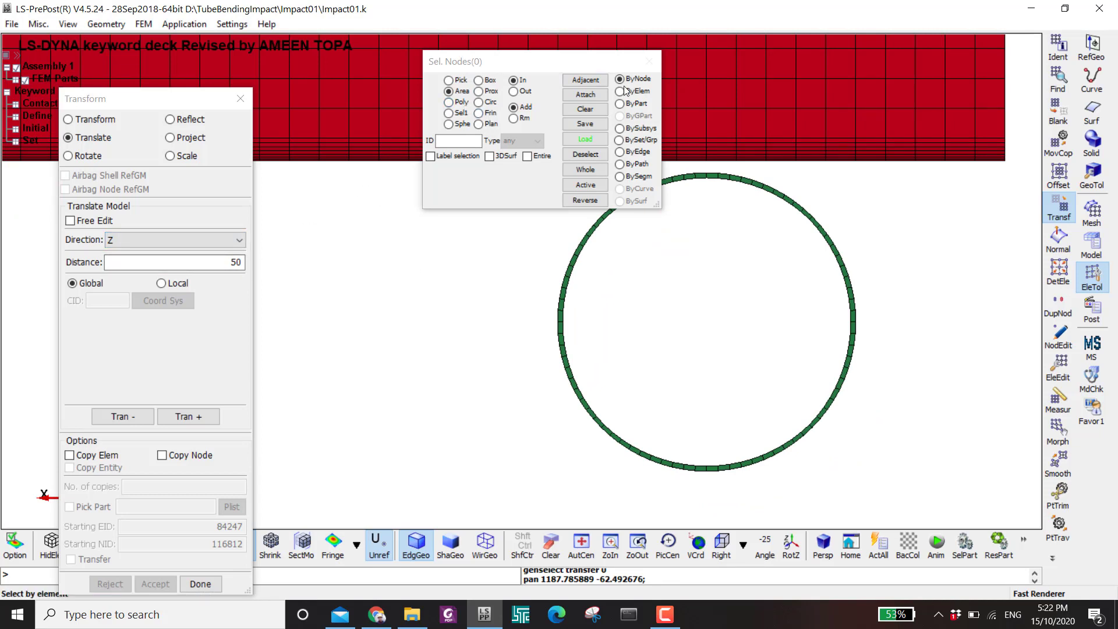
{"action": "left_click_drag", "start_coordinate": [595, 472], "coordinate": [895, 319]}
{"action": "scroll", "coordinate": [767, 315], "scroll_direction": "up", "scroll_amount": 2}
{"action": "scroll", "coordinate": [768, 315], "scroll_direction": "down", "scroll_amount": 2}
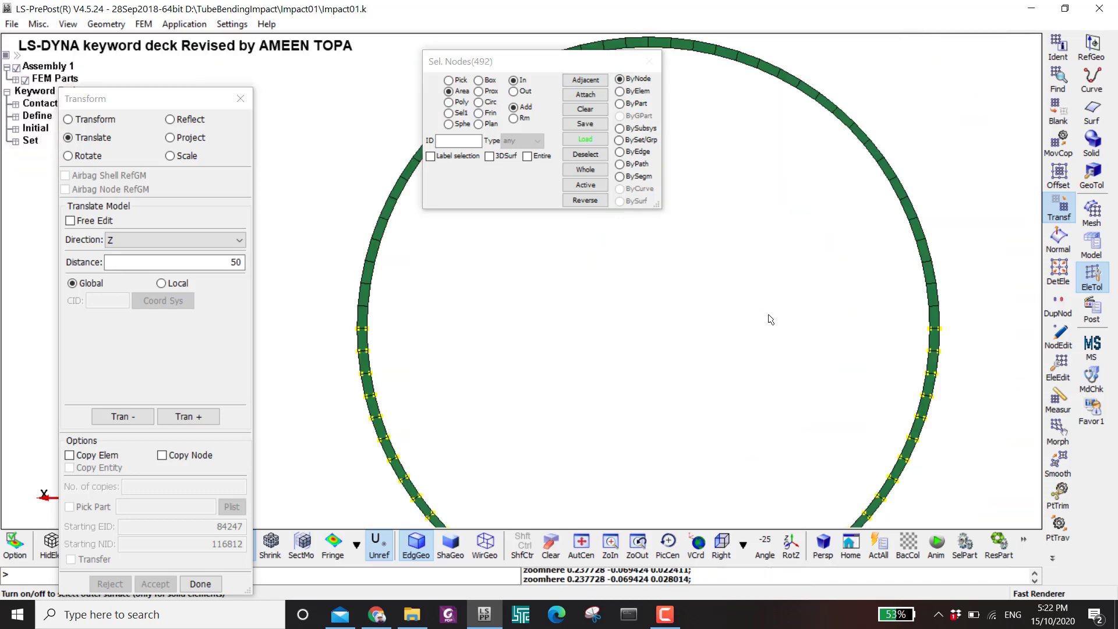
{"action": "scroll", "coordinate": [722, 319], "scroll_direction": "down", "scroll_amount": 2}
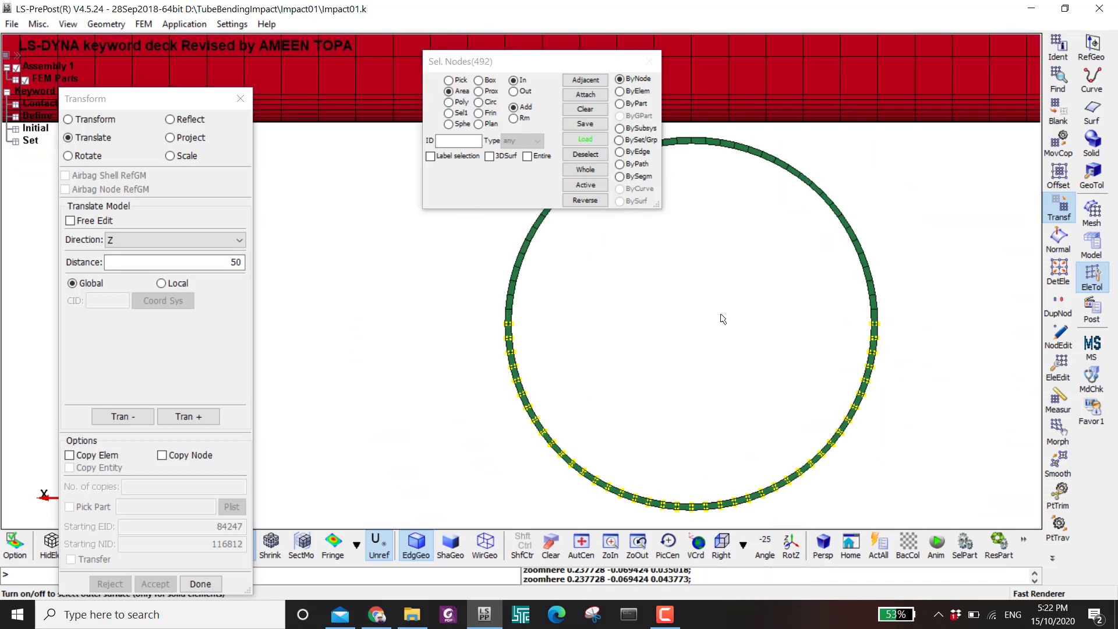
{"action": "left_click", "coordinate": [116, 417]}
{"action": "scroll", "coordinate": [556, 389], "scroll_direction": "down", "scroll_amount": 2}
{"action": "scroll", "coordinate": [565, 423], "scroll_direction": "up", "scroll_amount": 1}
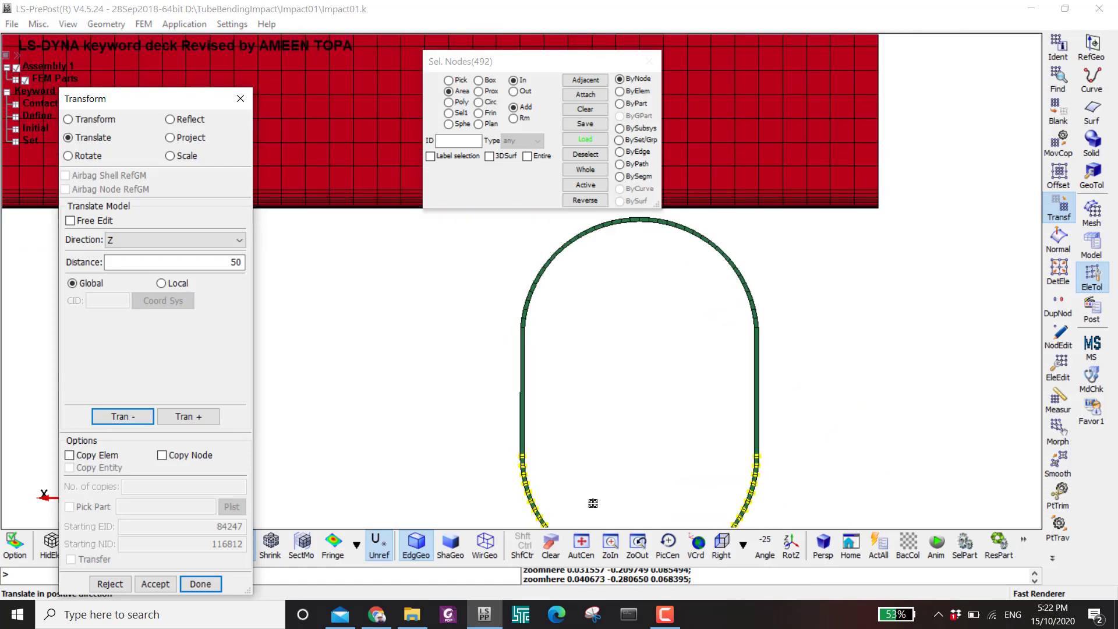
{"action": "left_click", "coordinate": [155, 583]}
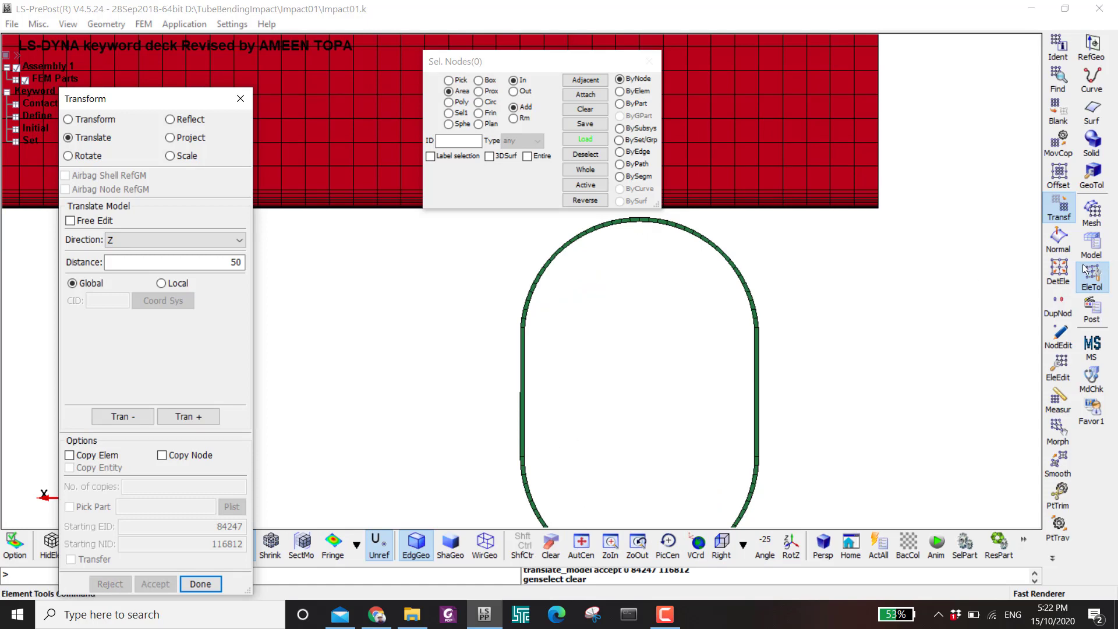
- Create a triangle-only shell element from the support's topmost node and the two side nodes where the lower arc begins, and accept it
{"action": "left_click", "coordinate": [1059, 368]}
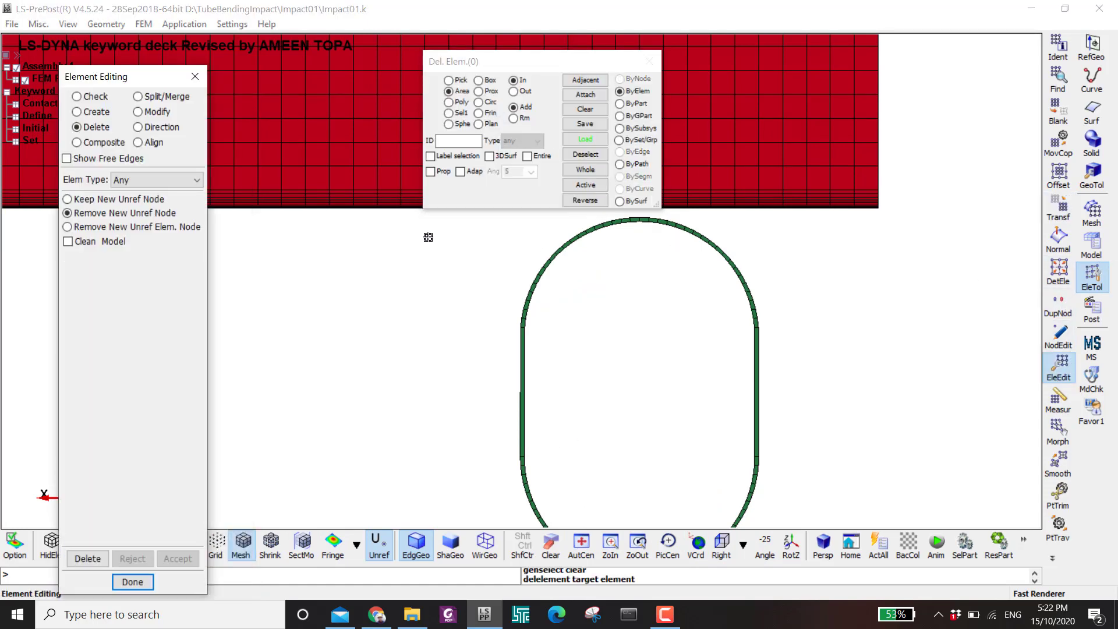
{"action": "left_click", "coordinate": [91, 113]}
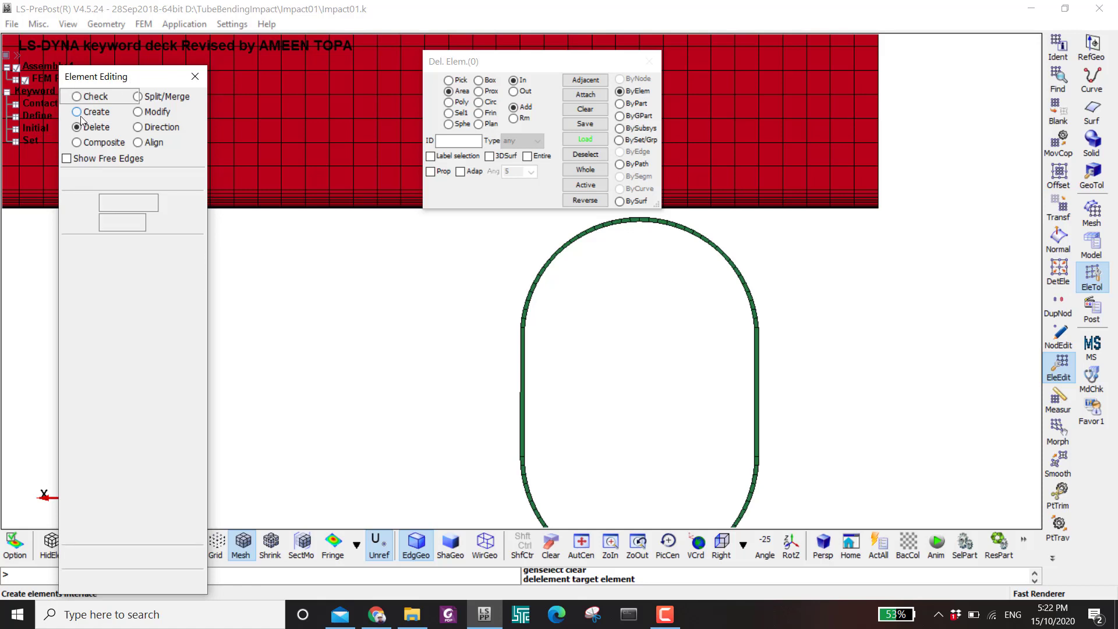
{"action": "left_click", "coordinate": [78, 113]}
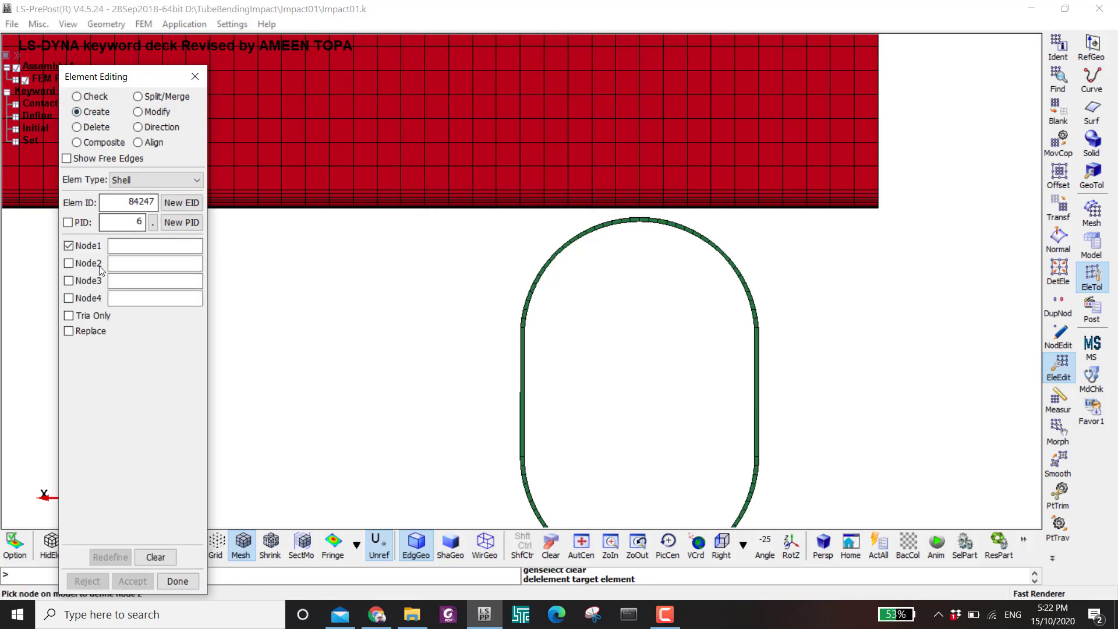
{"action": "left_click", "coordinate": [84, 315]}
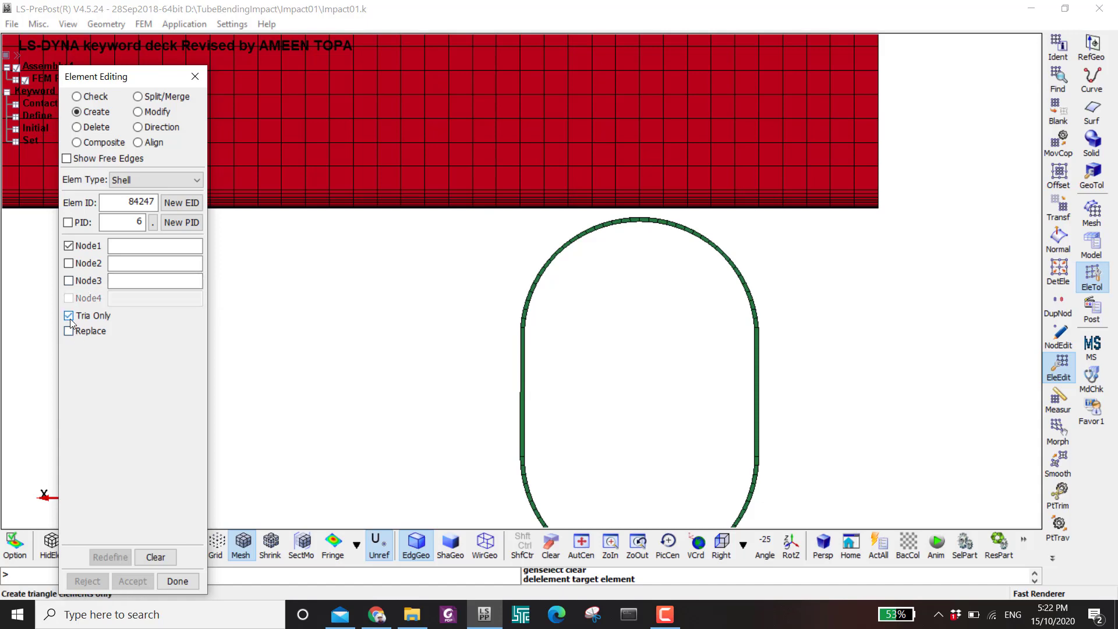
{"action": "scroll", "coordinate": [625, 248], "scroll_direction": "up", "scroll_amount": 2}
{"action": "scroll", "coordinate": [624, 247], "scroll_direction": "up", "scroll_amount": 2}
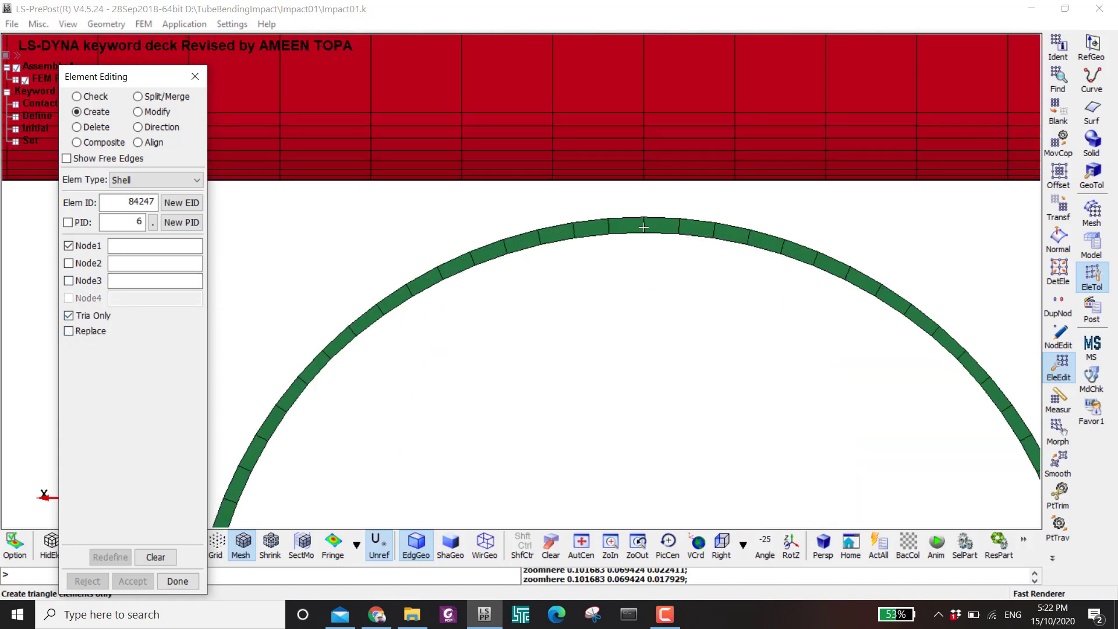
{"action": "left_click", "coordinate": [643, 226]}
{"action": "scroll", "coordinate": [624, 305], "scroll_direction": "down", "scroll_amount": 4}
{"action": "middle_click_drag", "start_coordinate": [344, 297], "coordinate": [458, 268]}
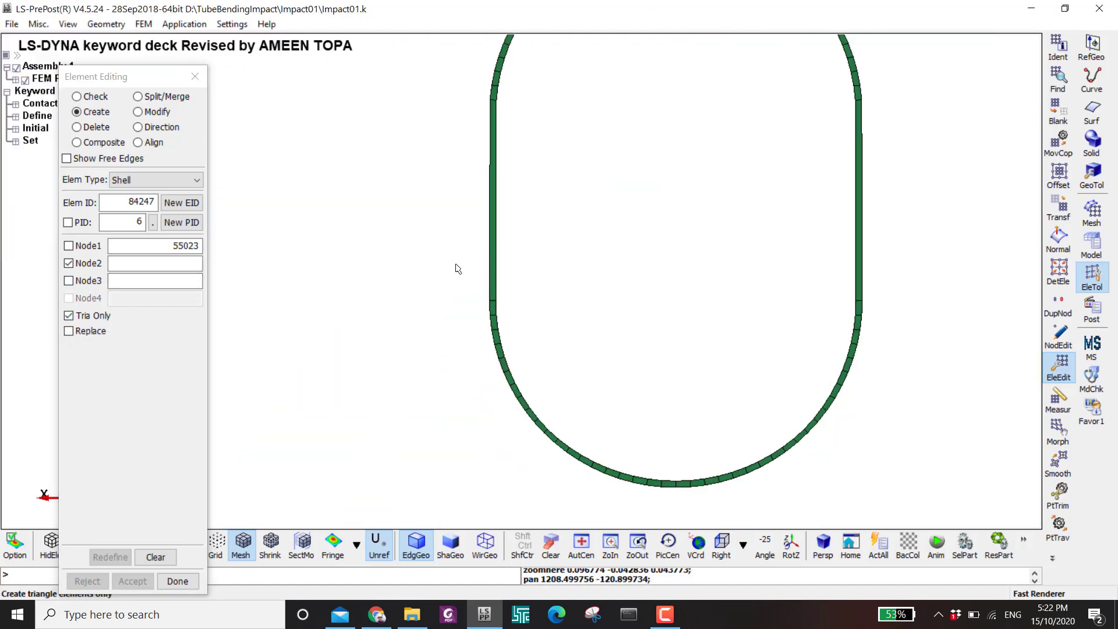
{"action": "scroll", "coordinate": [519, 385], "scroll_direction": "up", "scroll_amount": 3}
{"action": "left_click", "coordinate": [534, 314]}
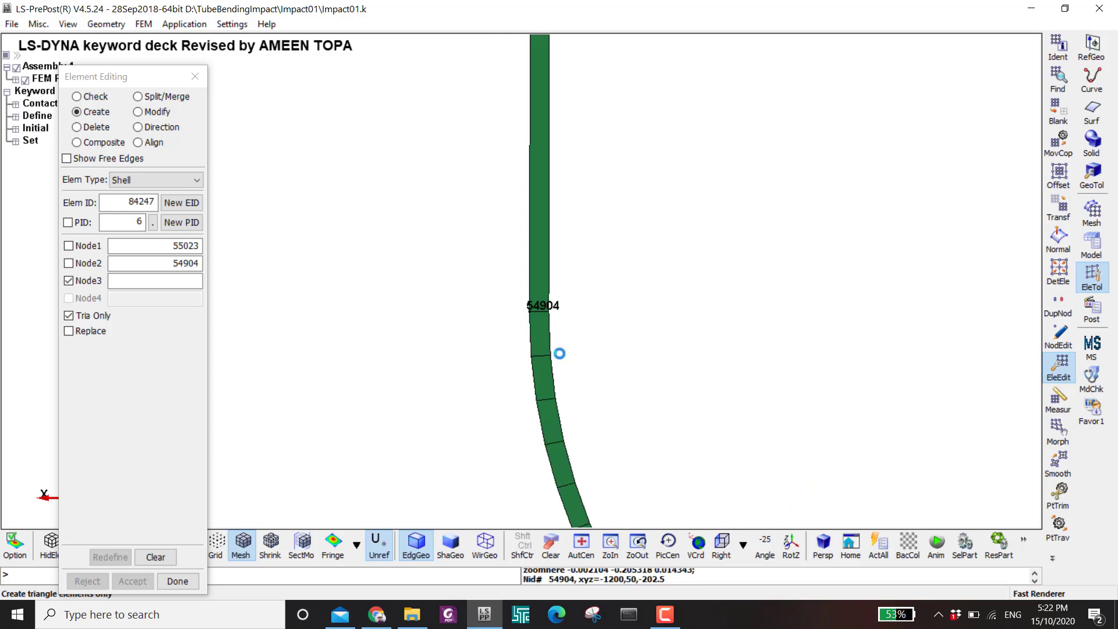
{"action": "scroll", "coordinate": [534, 314], "scroll_direction": "down", "scroll_amount": 3}
{"action": "scroll", "coordinate": [852, 340], "scroll_direction": "up", "scroll_amount": 3}
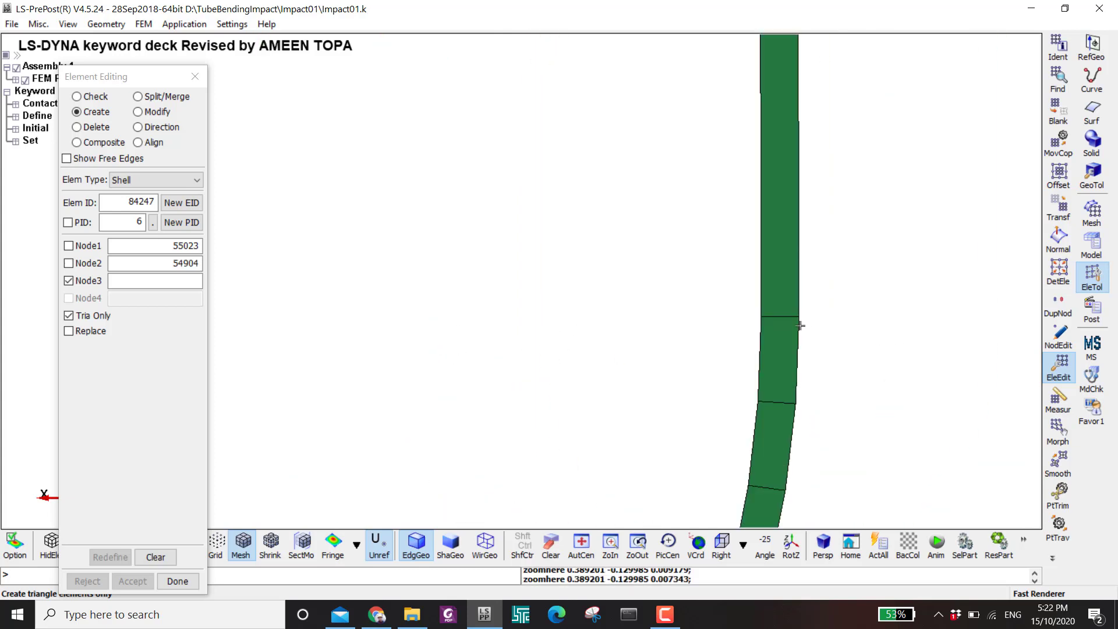
{"action": "left_click", "coordinate": [796, 324]}
{"action": "scroll", "coordinate": [785, 364], "scroll_direction": "down", "scroll_amount": 3}
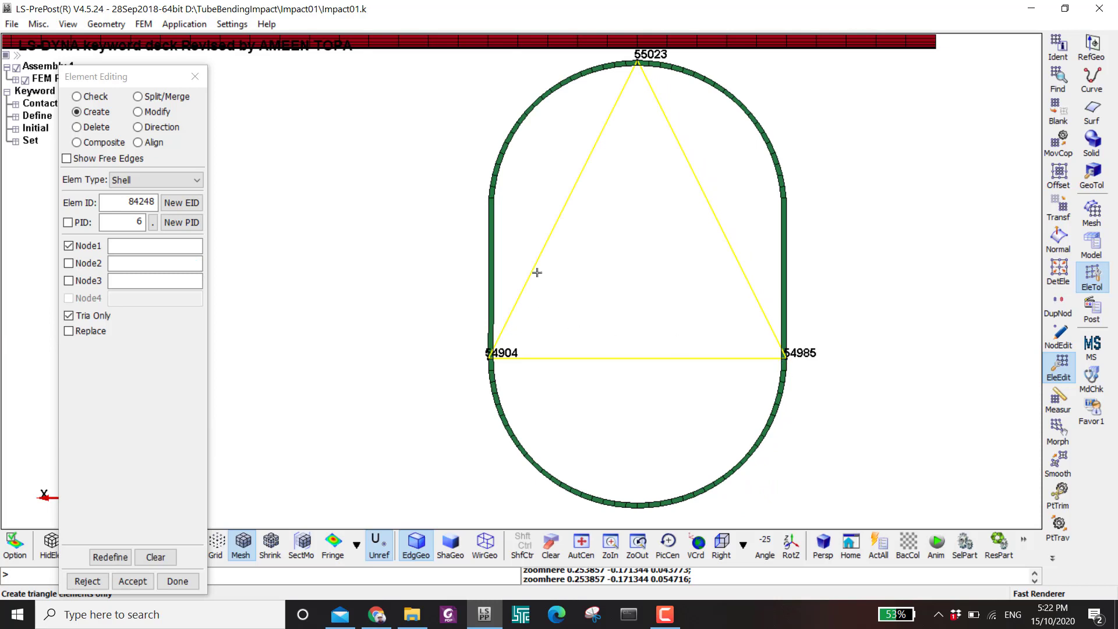
{"action": "left_click", "coordinate": [133, 580]}
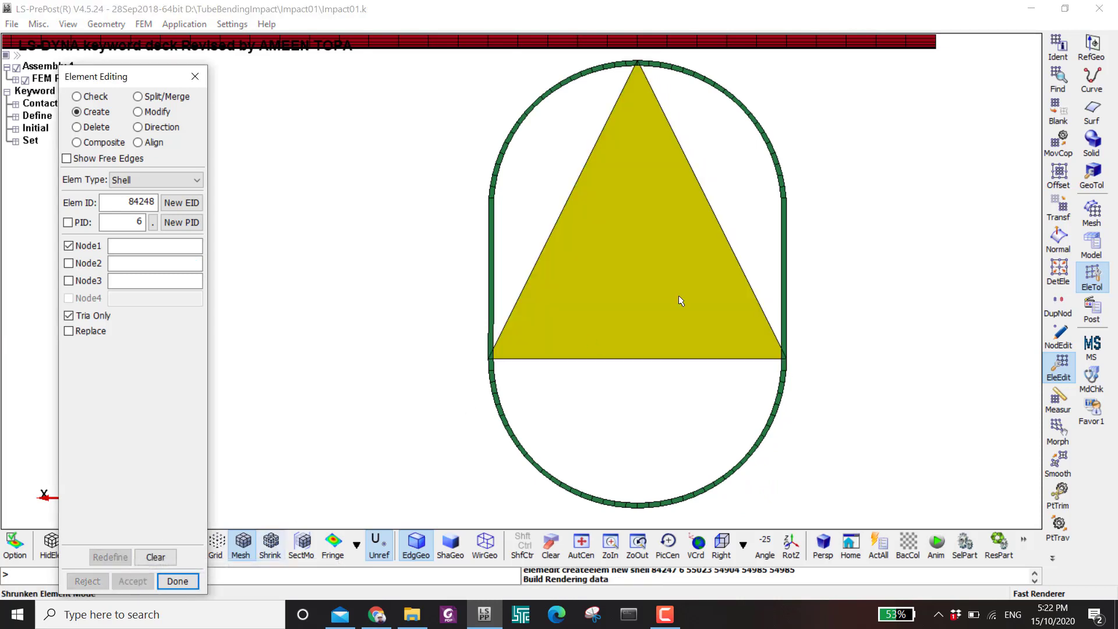
- Select the triangular shell by part, split it into three quads, and accept the split
{"action": "scroll", "coordinate": [679, 300], "scroll_direction": "down", "scroll_amount": 2}
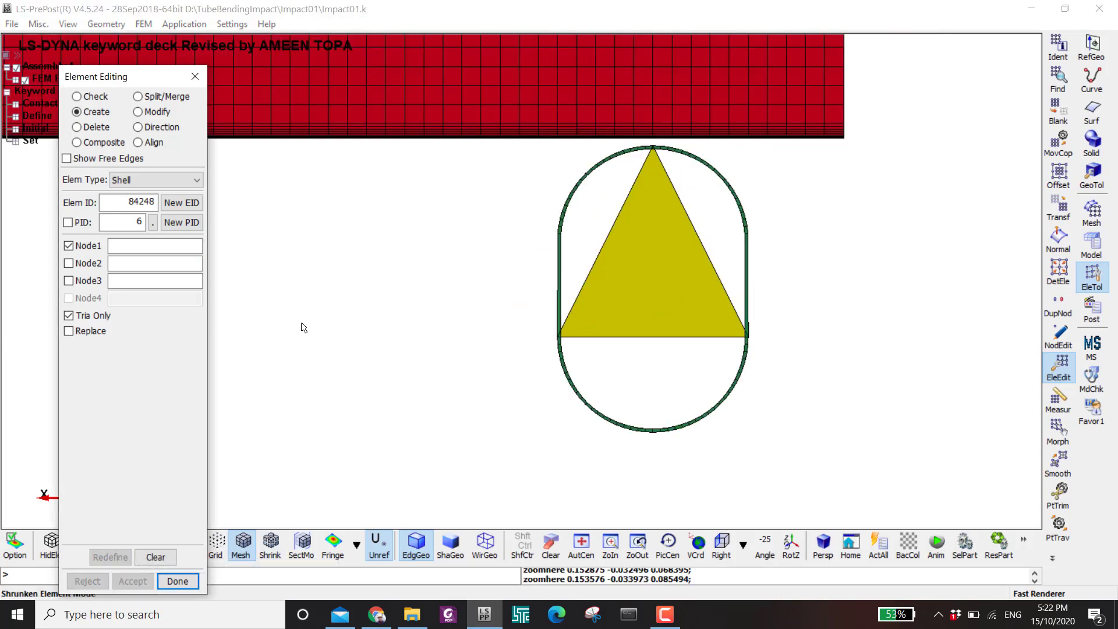
{"action": "left_click", "coordinate": [162, 100]}
{"action": "left_click", "coordinate": [176, 101]}
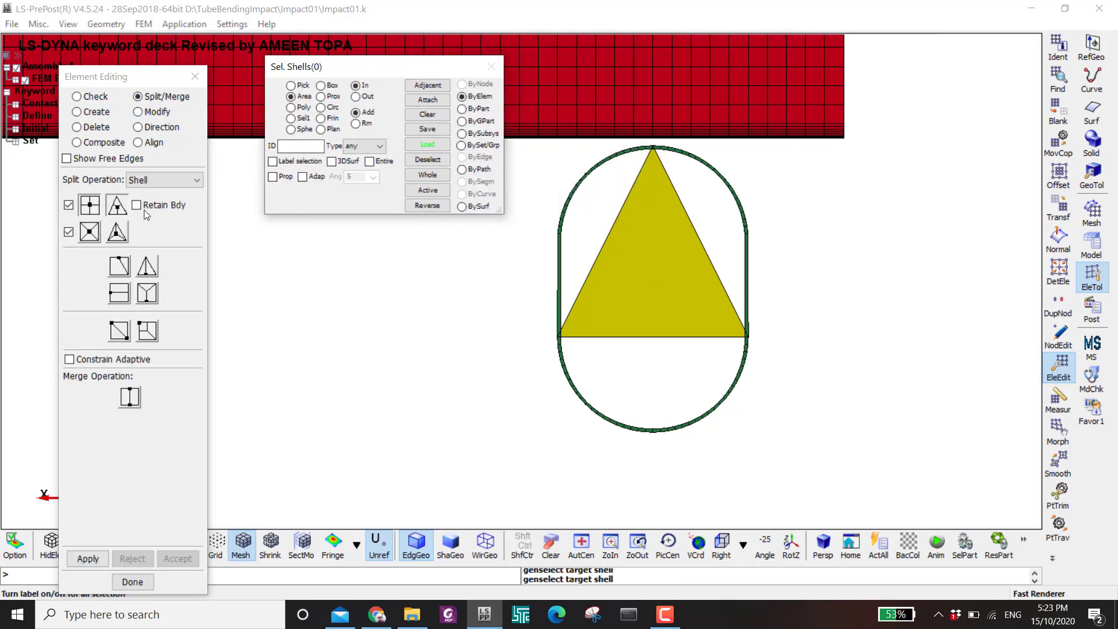
{"action": "left_click", "coordinate": [472, 109]}
{"action": "left_click", "coordinate": [661, 297]}
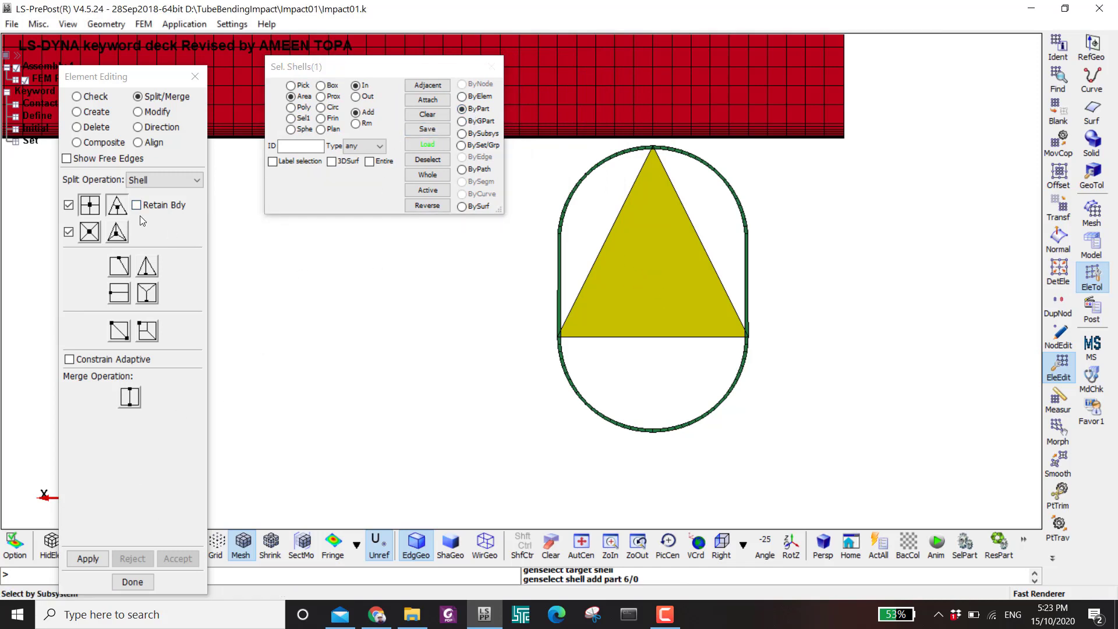
{"action": "left_click_drag", "start_coordinate": [391, 362], "coordinate": [436, 244], "text": "shift"}
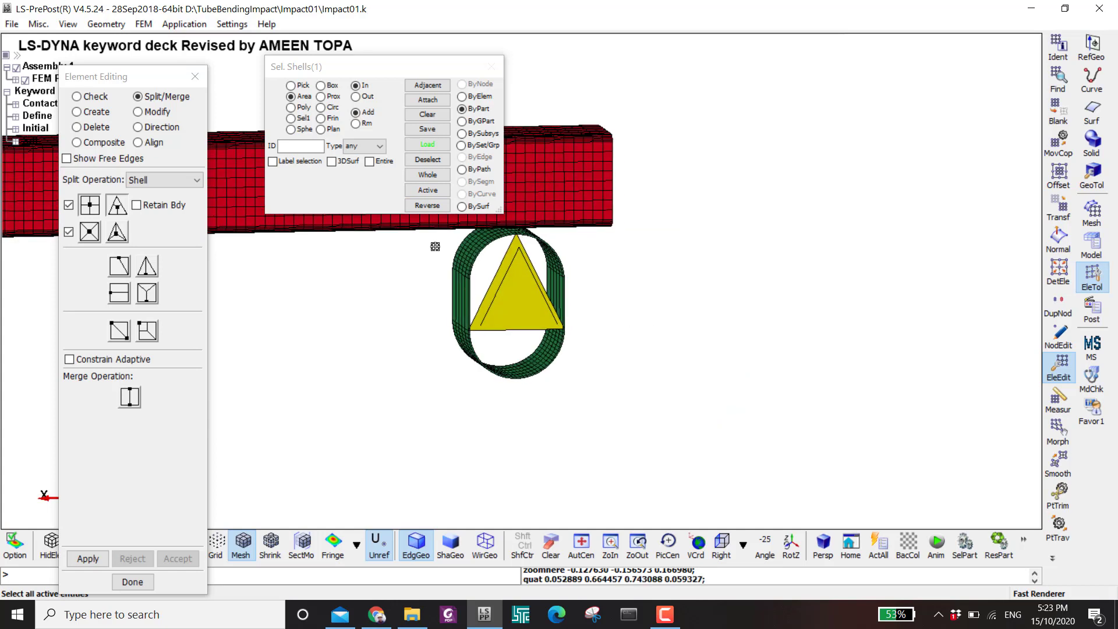
{"action": "left_click", "coordinate": [99, 554]}
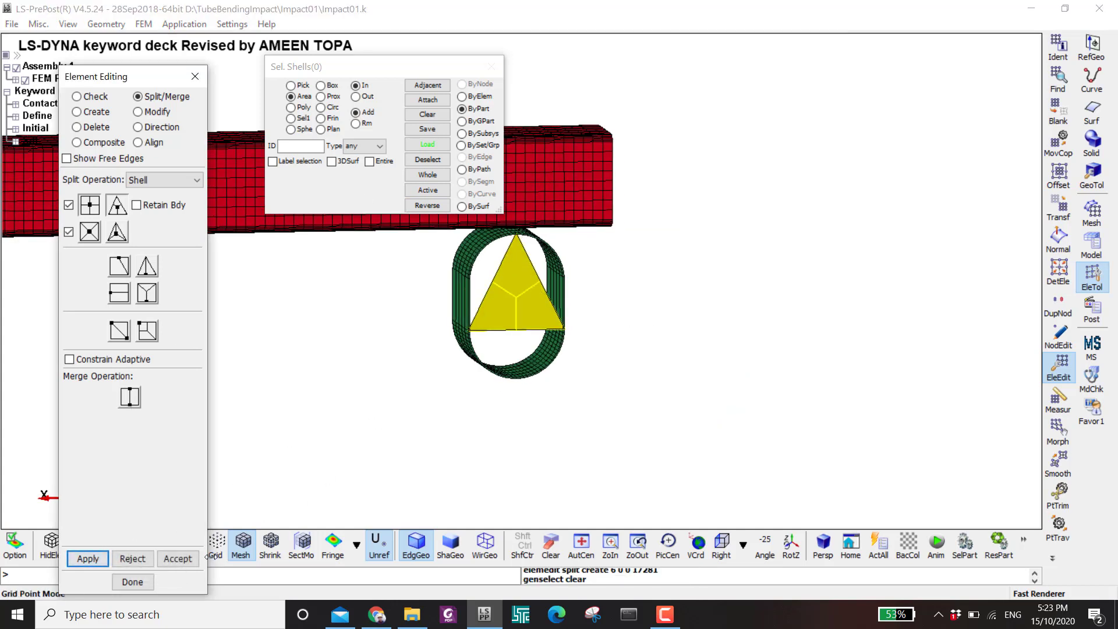
{"action": "left_click", "coordinate": [177, 559]}
- Split all shells of the triangular part four more times to refine the mesh, accepting the results
{"action": "left_click", "coordinate": [525, 283]}
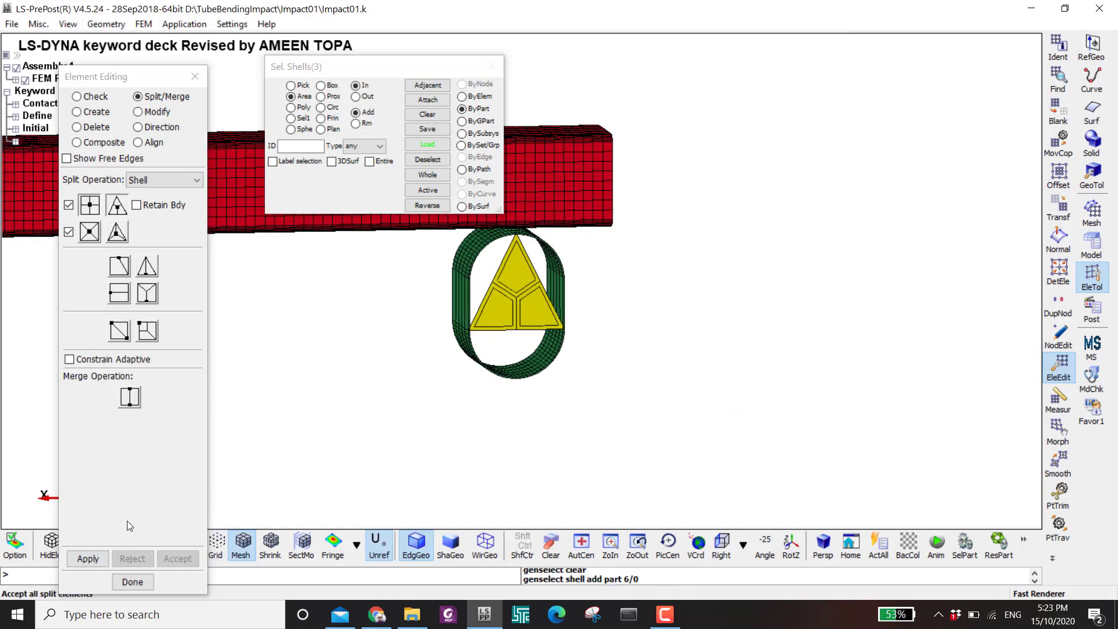
{"action": "left_click", "coordinate": [88, 559]}
{"action": "left_click", "coordinate": [88, 558]}
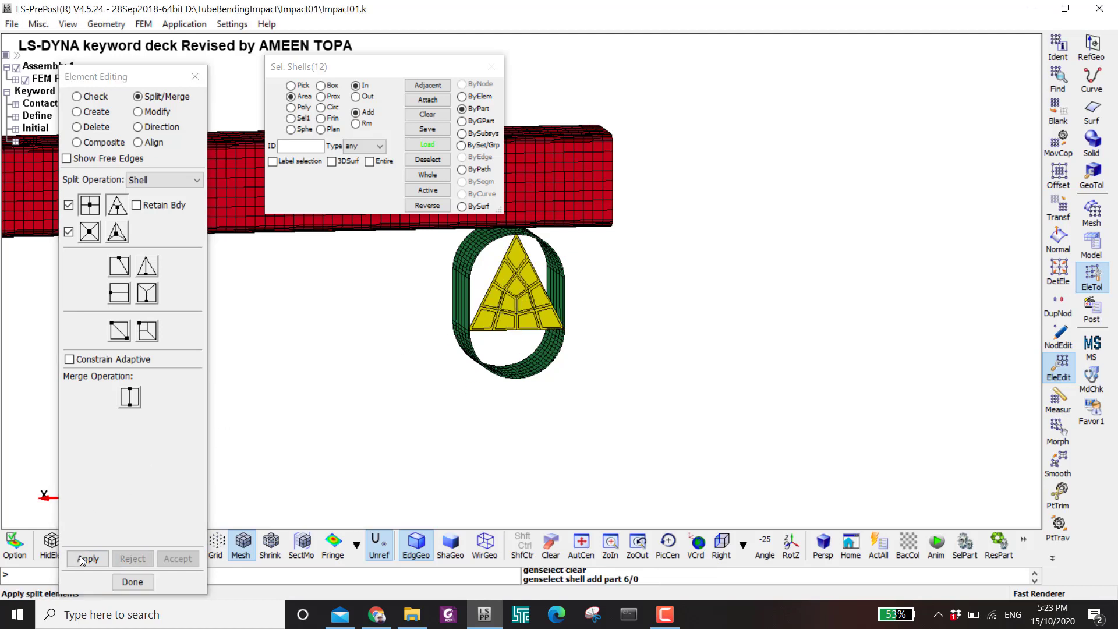
{"action": "left_click", "coordinate": [177, 559]}
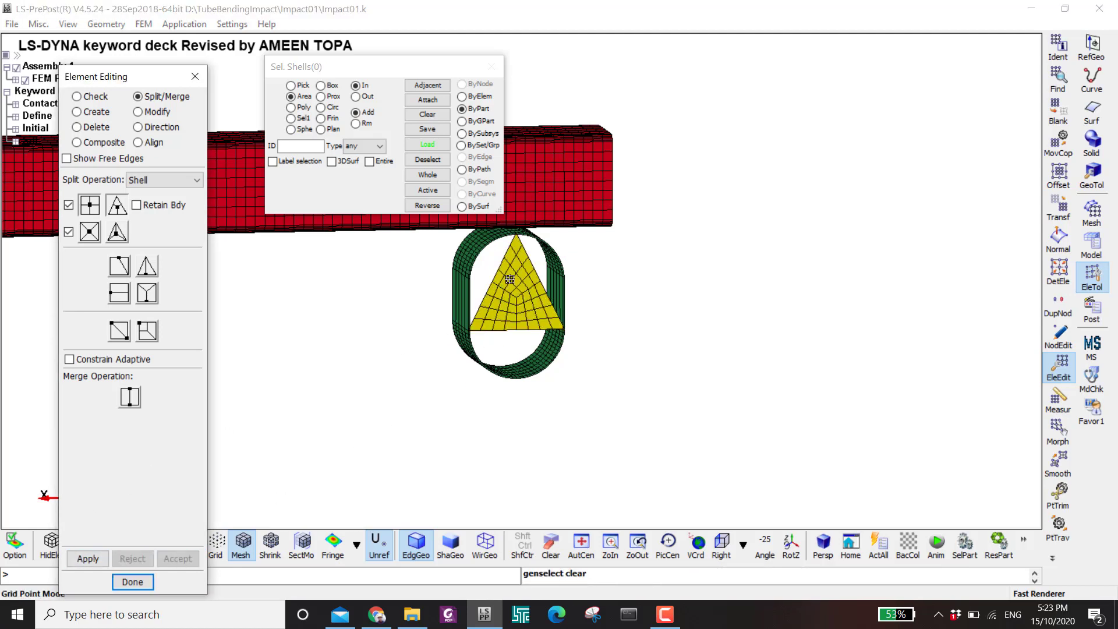
{"action": "left_click", "coordinate": [520, 285]}
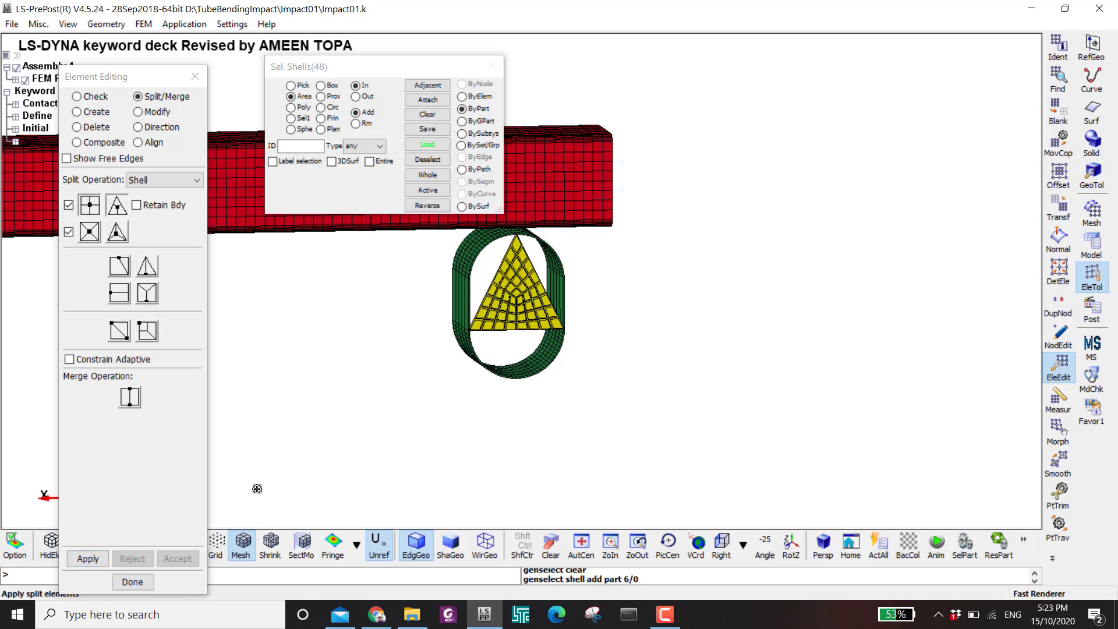
{"action": "left_click", "coordinate": [88, 559]}
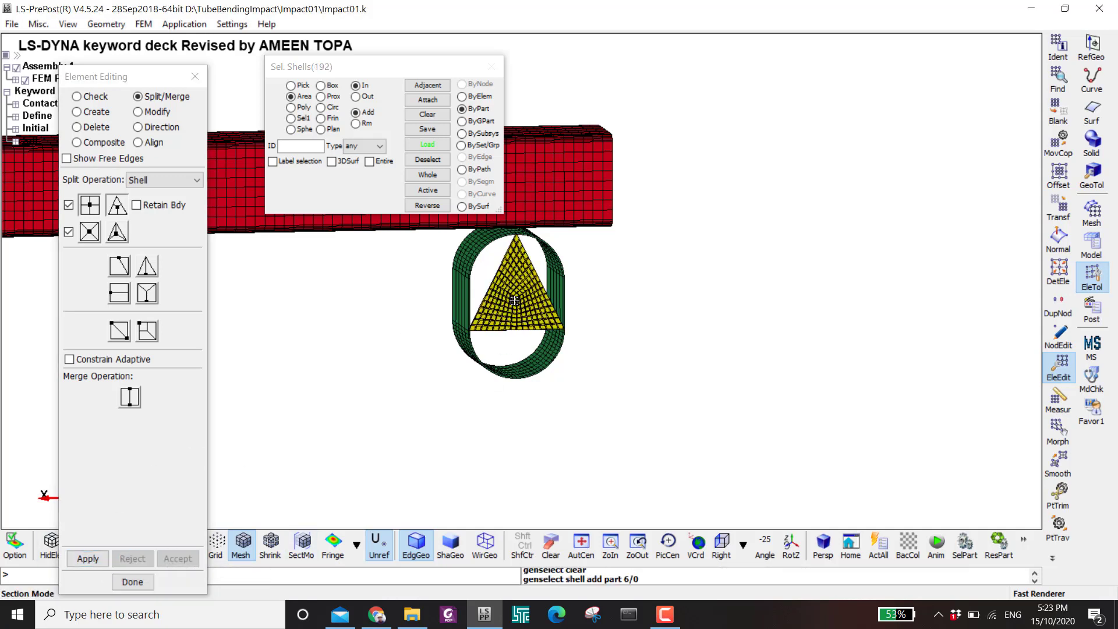
{"action": "left_click", "coordinate": [178, 558]}
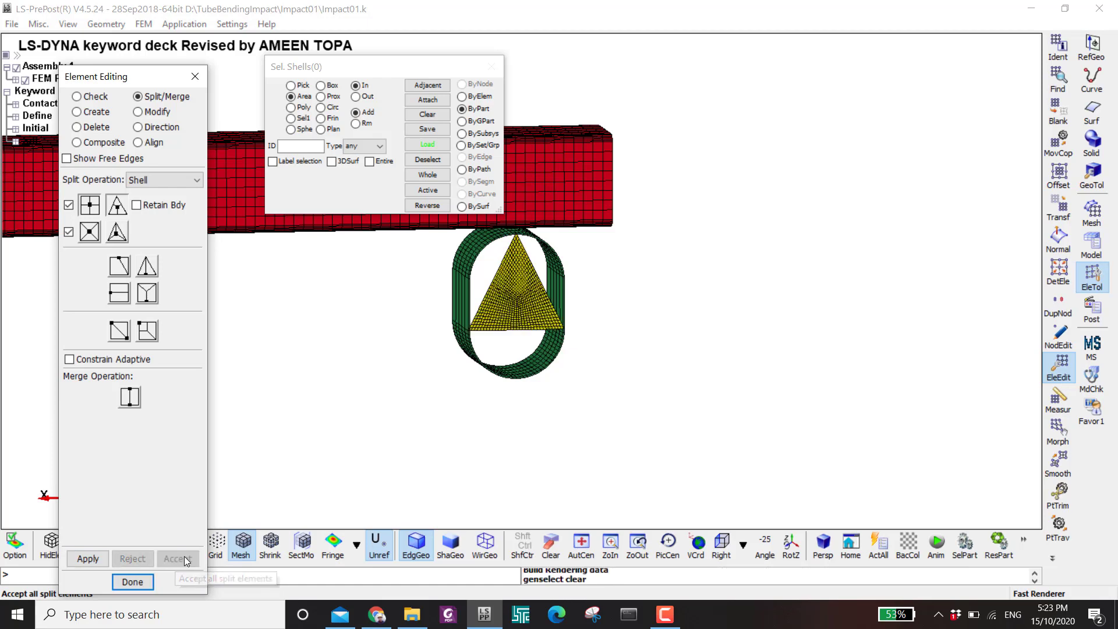
- Generate solids from the triangular shell part with Solid_Face_Drag, using thickness 100 in the negative Y direction and 1 segment
{"action": "scroll", "coordinate": [496, 313], "scroll_direction": "up", "scroll_amount": 2}
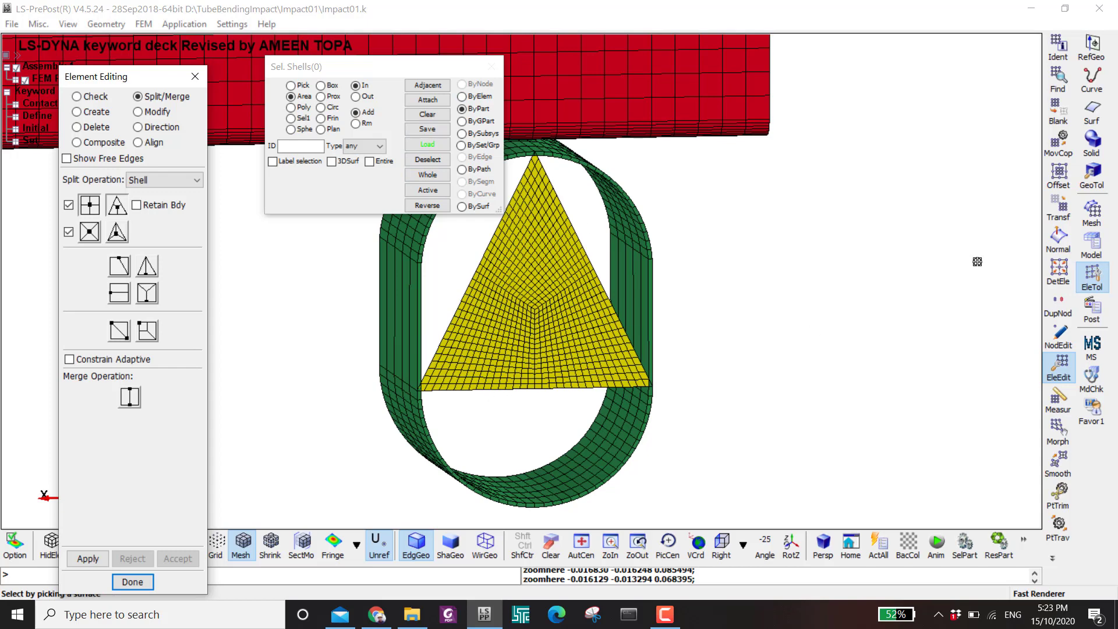
{"action": "left_click", "coordinate": [1092, 212]}
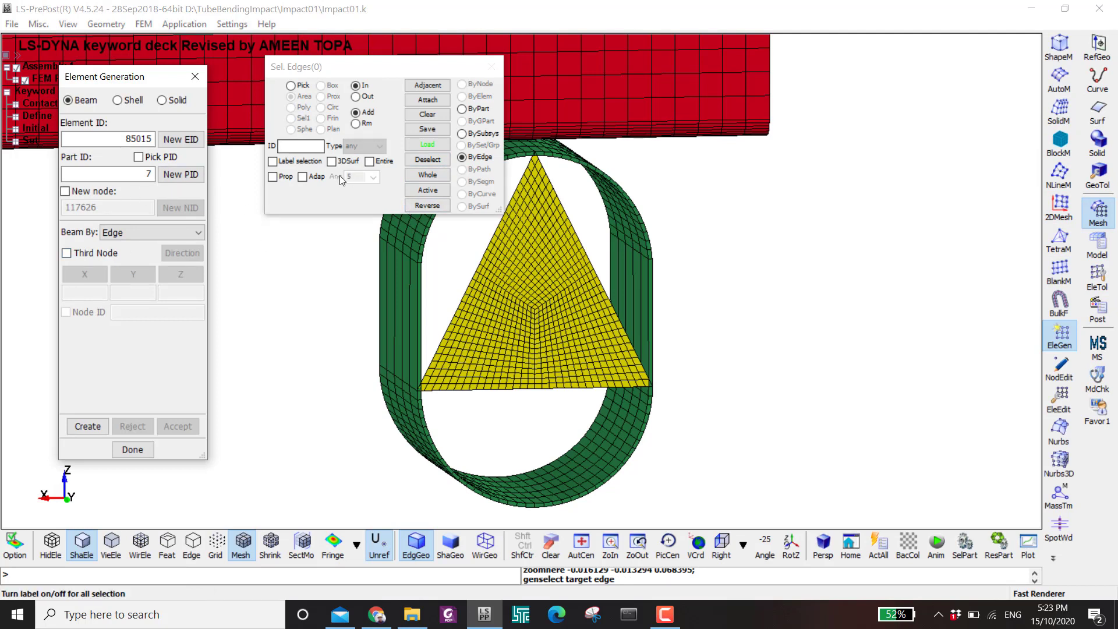
{"action": "left_click", "coordinate": [170, 103]}
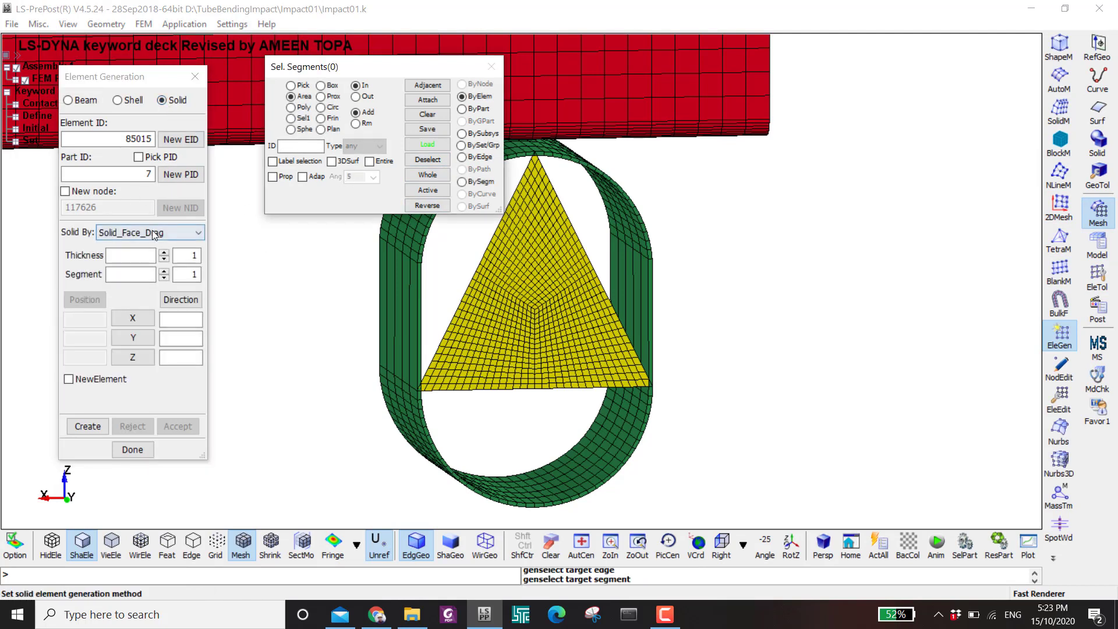
{"action": "left_click", "coordinate": [462, 110]}
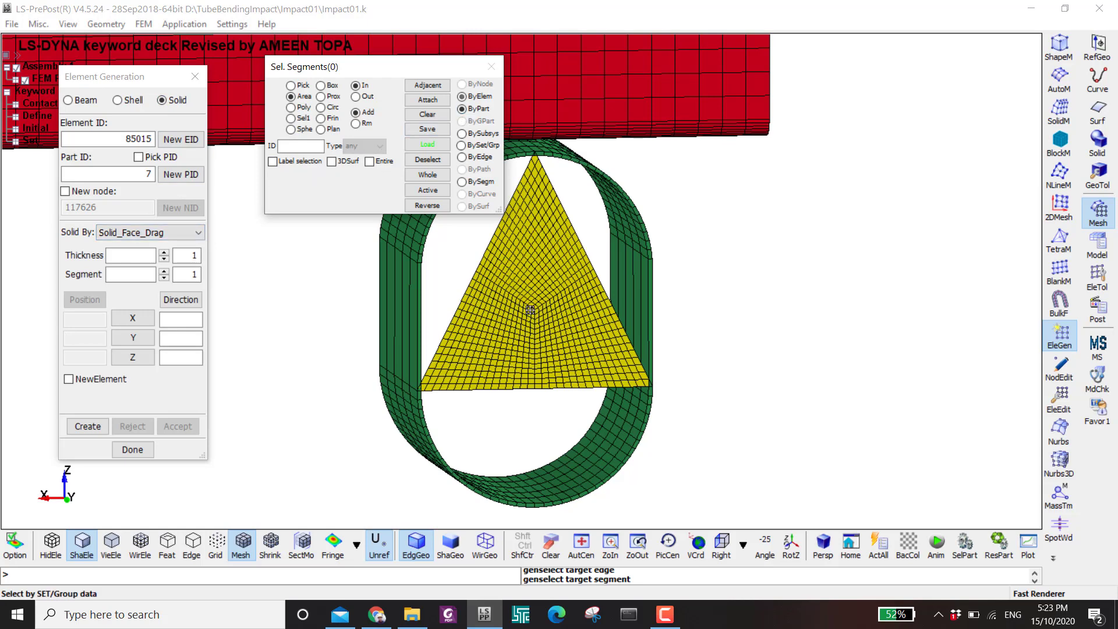
{"action": "left_click", "coordinate": [529, 309]}
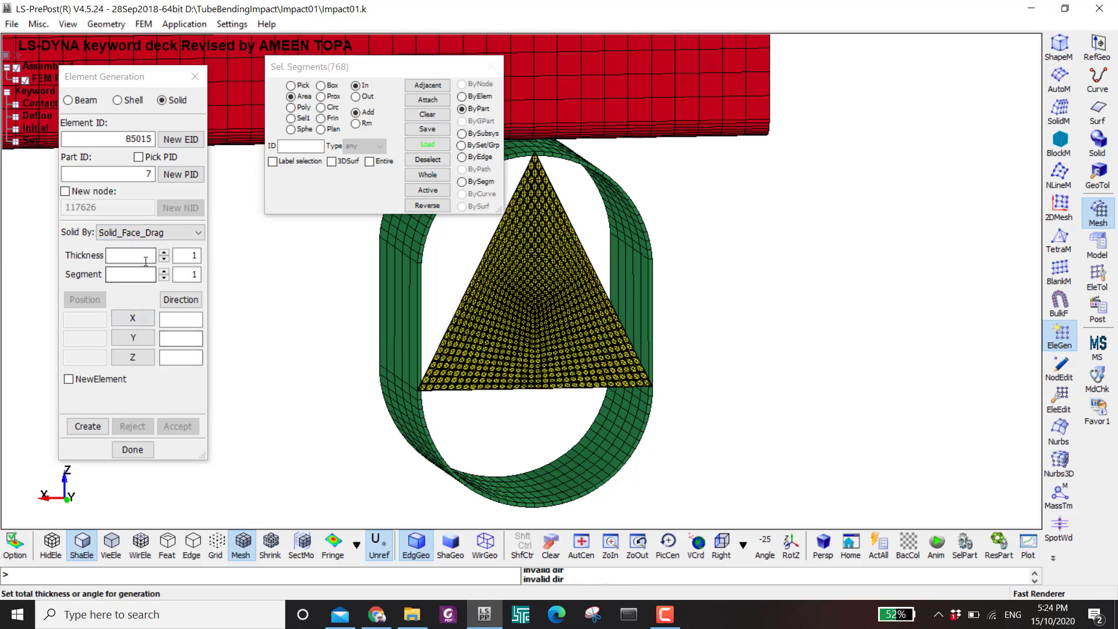
{"action": "left_click", "coordinate": [133, 337]}
{"action": "left_click", "coordinate": [136, 257]}
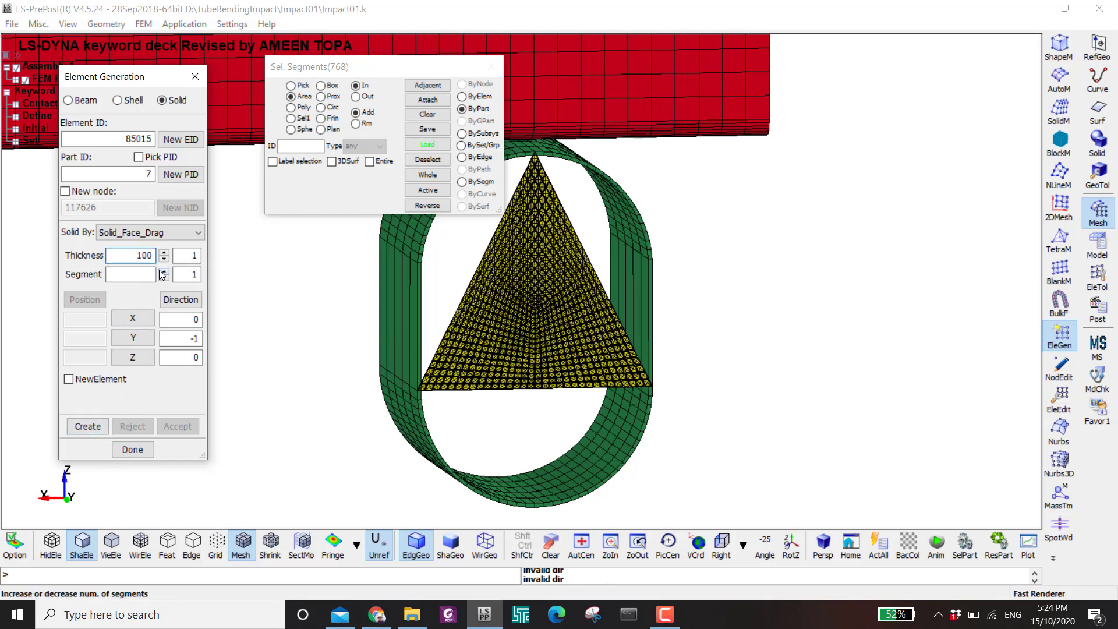
{"action": "left_click", "coordinate": [163, 271]}
{"action": "left_click", "coordinate": [87, 426]}
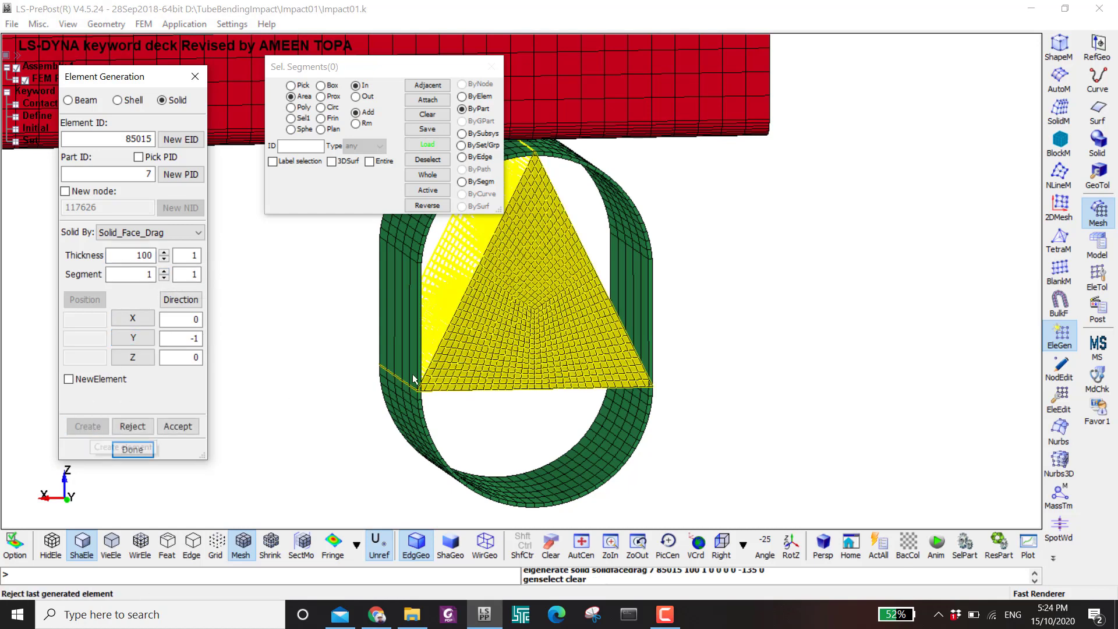
- Change the dragged solid to 5 segments through its thickness and accept the generated elements
{"action": "left_click_drag", "start_coordinate": [404, 349], "coordinate": [198, 289], "text": "ctrl"}
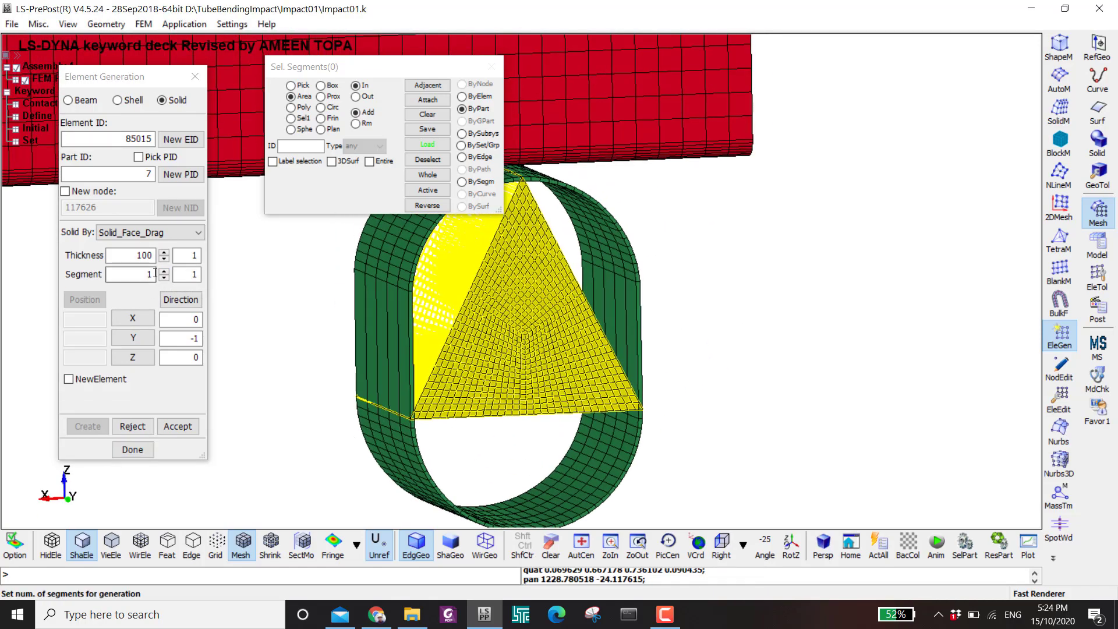
{"action": "double_click", "coordinate": [134, 274]}
{"action": "type", "text": "5"}
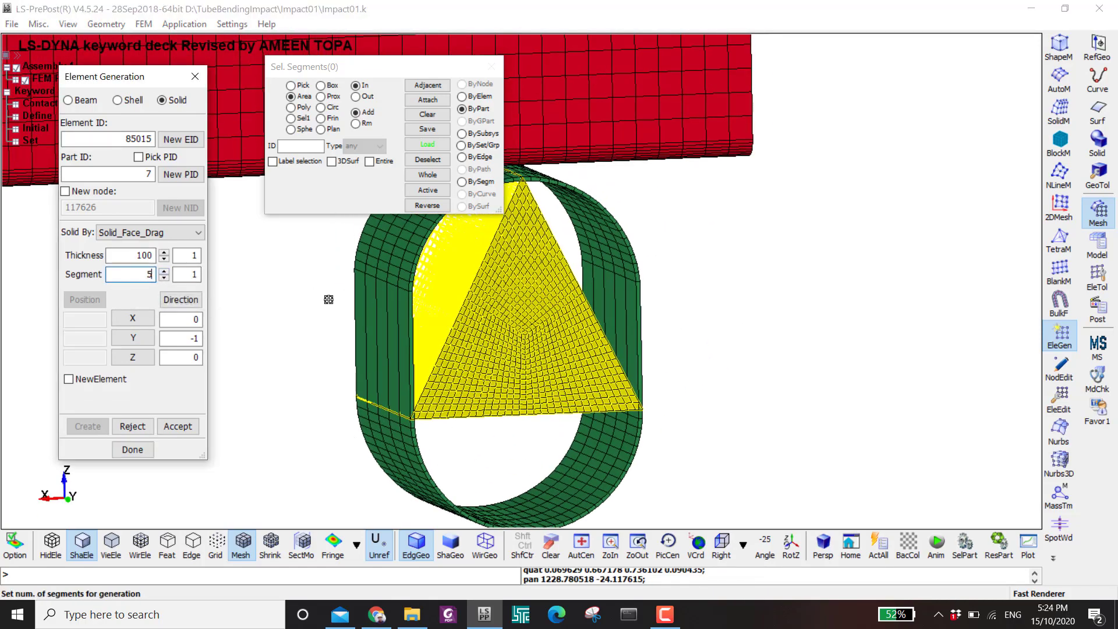
{"action": "scroll", "coordinate": [425, 437], "scroll_direction": "up", "scroll_amount": 5}
{"action": "scroll", "coordinate": [379, 442], "scroll_direction": "down", "scroll_amount": 4}
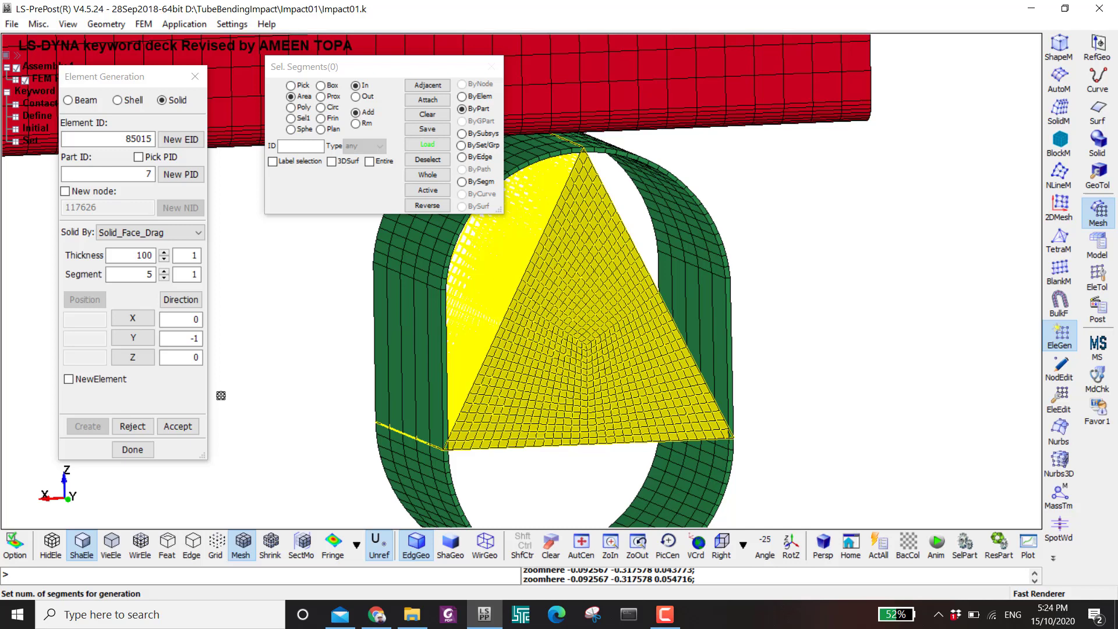
{"action": "left_click", "coordinate": [177, 427]}
{"action": "scroll", "coordinate": [557, 355], "scroll_direction": "down", "scroll_amount": 3}
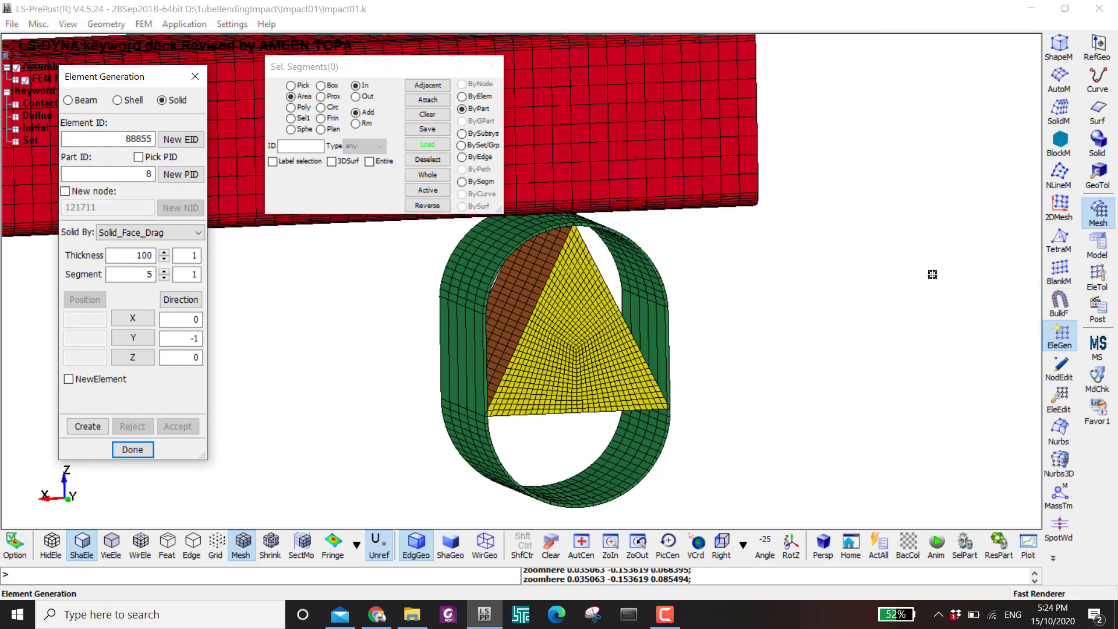
- Delete the green support ring's elements, selecting them by propagation with a feature angle of 75, and accept the deletion
{"action": "left_click", "coordinate": [1097, 273]}
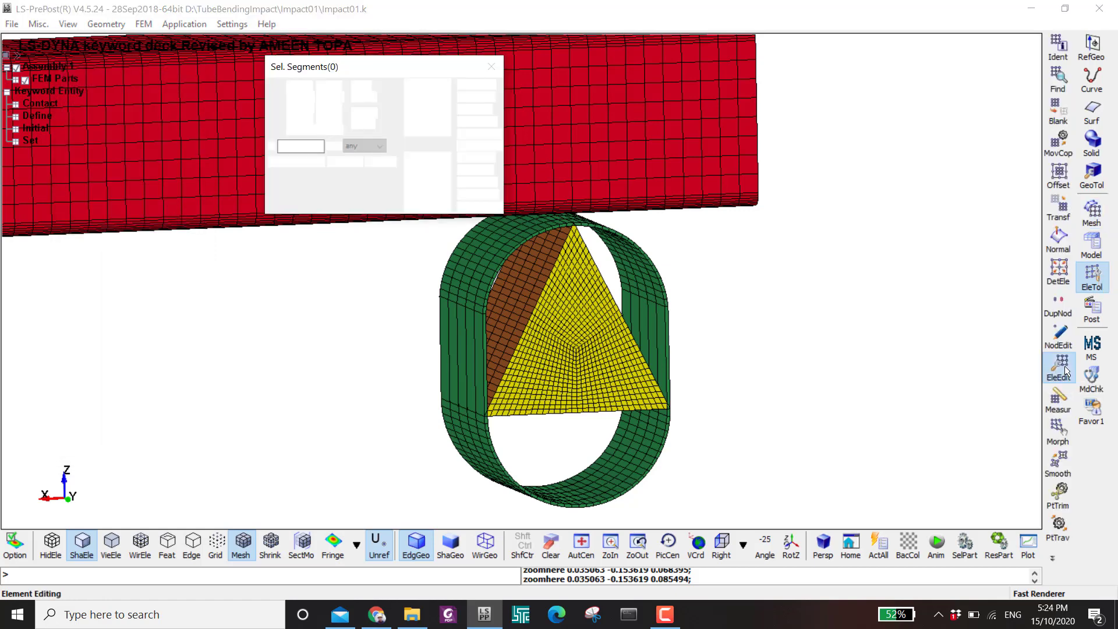
{"action": "left_click", "coordinate": [1063, 368]}
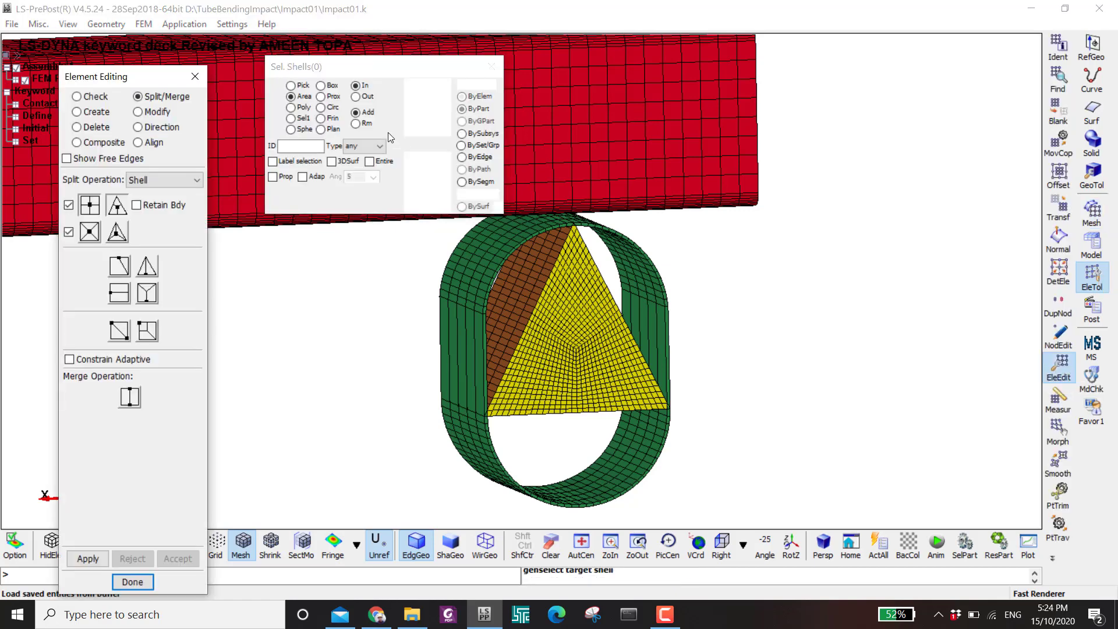
{"action": "left_click", "coordinate": [470, 98]}
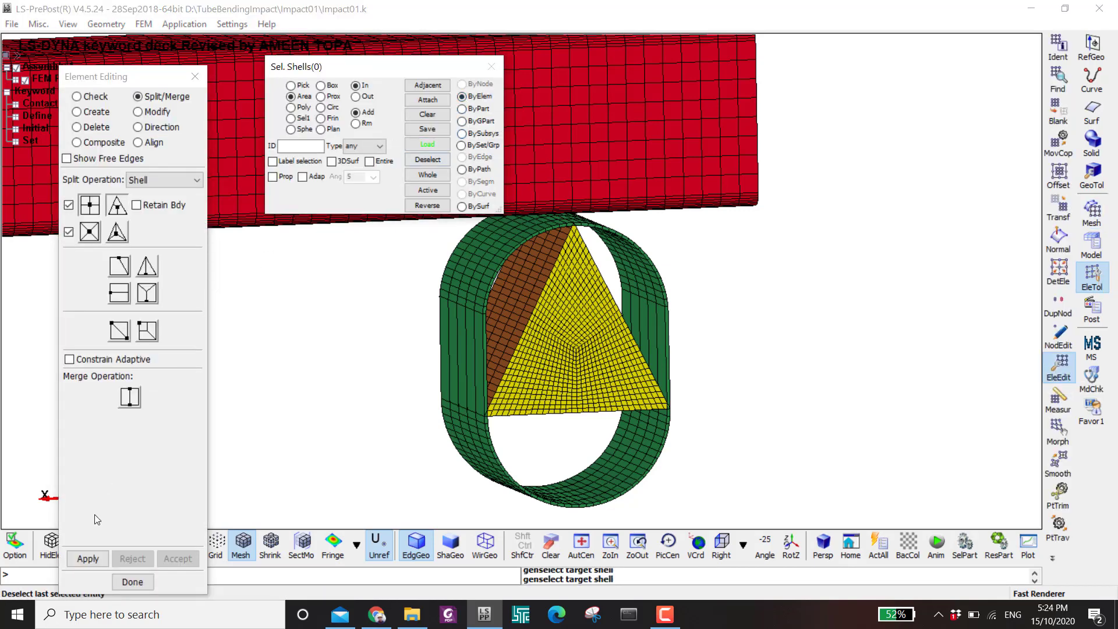
{"action": "left_click", "coordinate": [87, 127]}
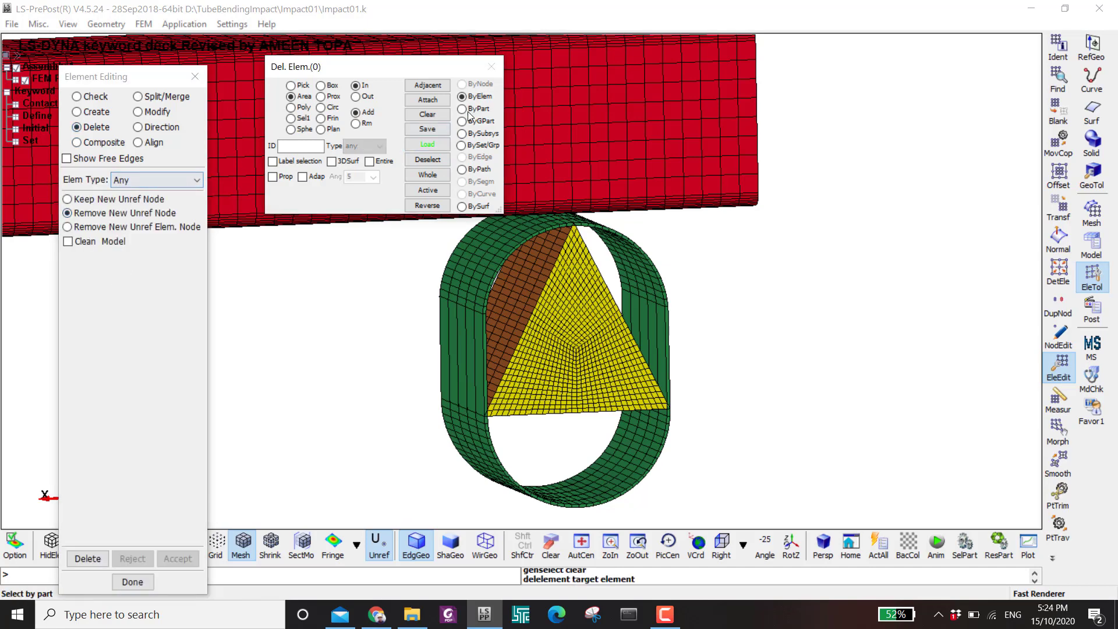
{"action": "left_click", "coordinate": [273, 176]}
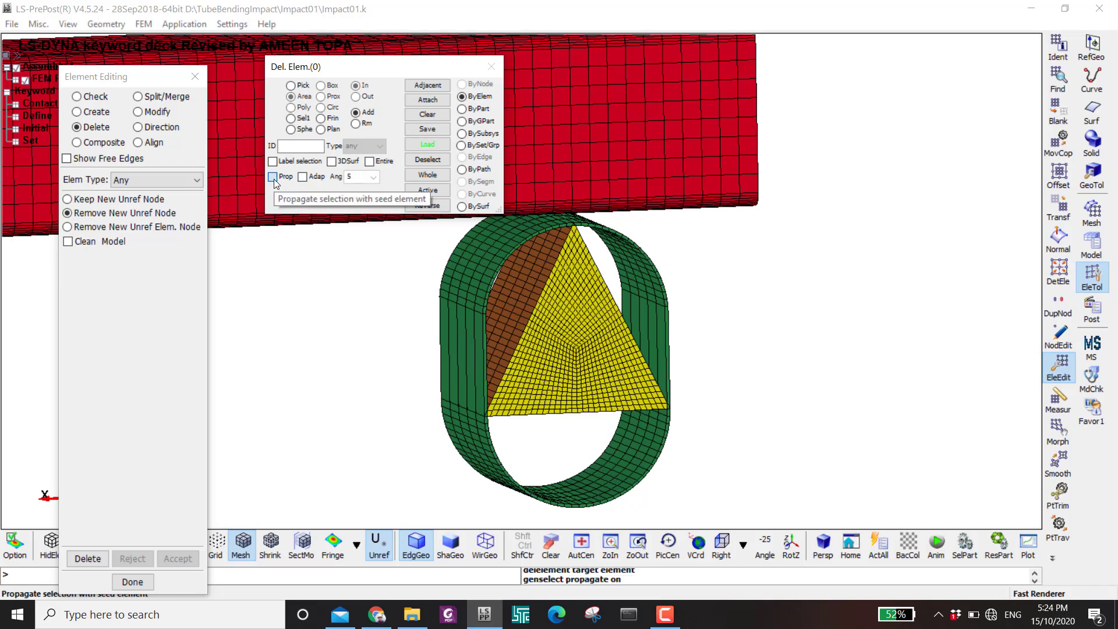
{"action": "left_click", "coordinate": [373, 176]}
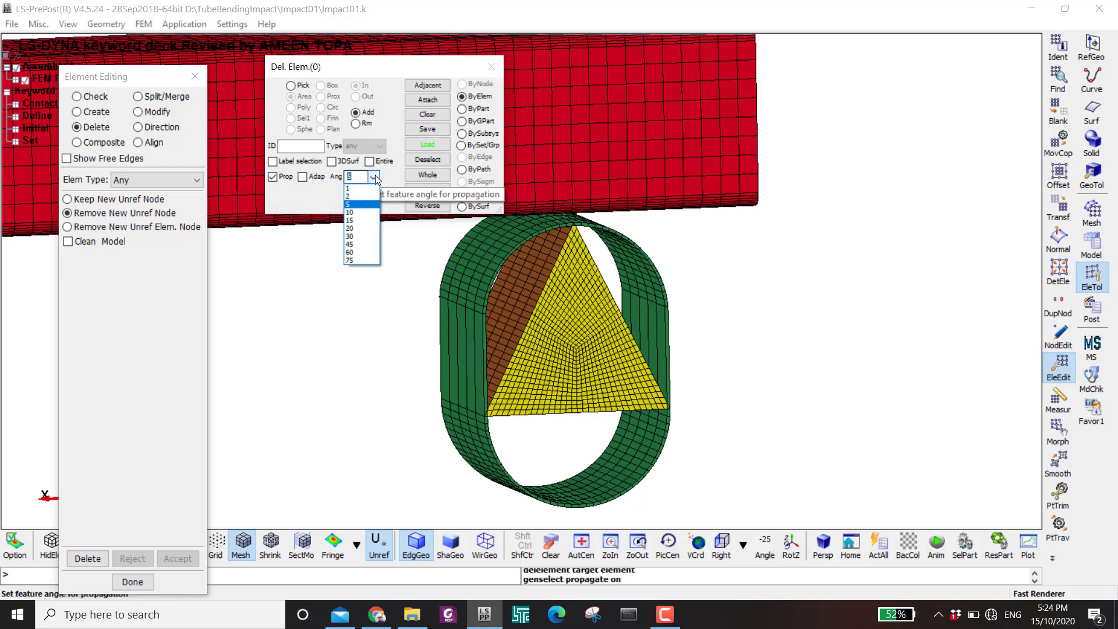
{"action": "left_click", "coordinate": [361, 262]}
{"action": "left_click", "coordinate": [461, 267]}
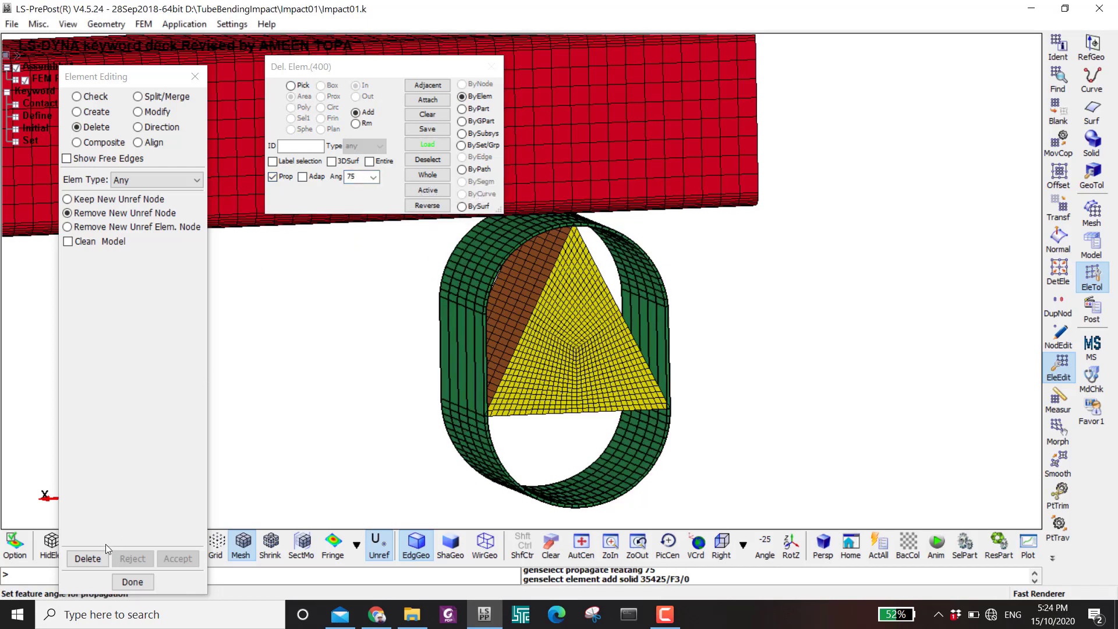
{"action": "left_click", "coordinate": [87, 559]}
{"action": "left_click", "coordinate": [178, 558]}
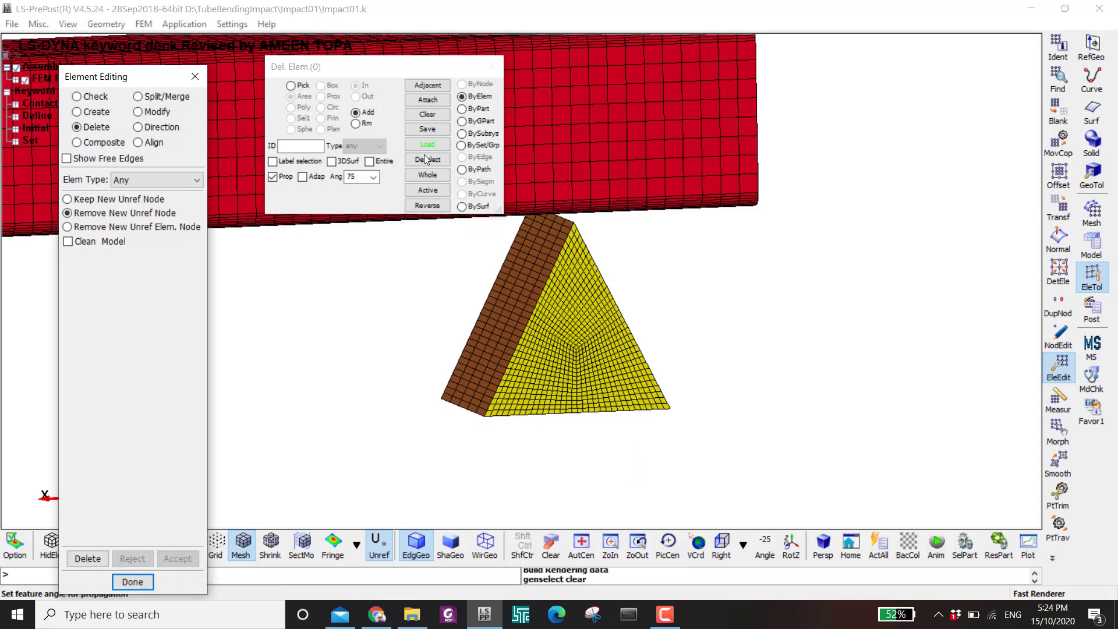
- Delete the yellow triangular shell part covering the solid's front face, selecting it by part, and accept the deletion
{"action": "left_click", "coordinate": [462, 108]}
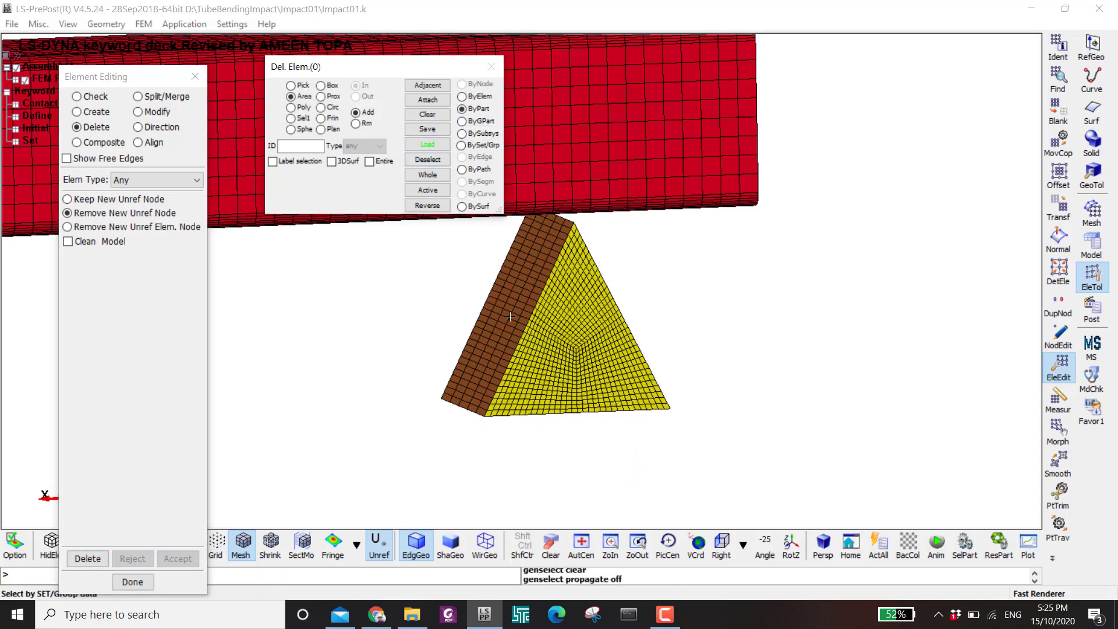
{"action": "left_click", "coordinate": [607, 352]}
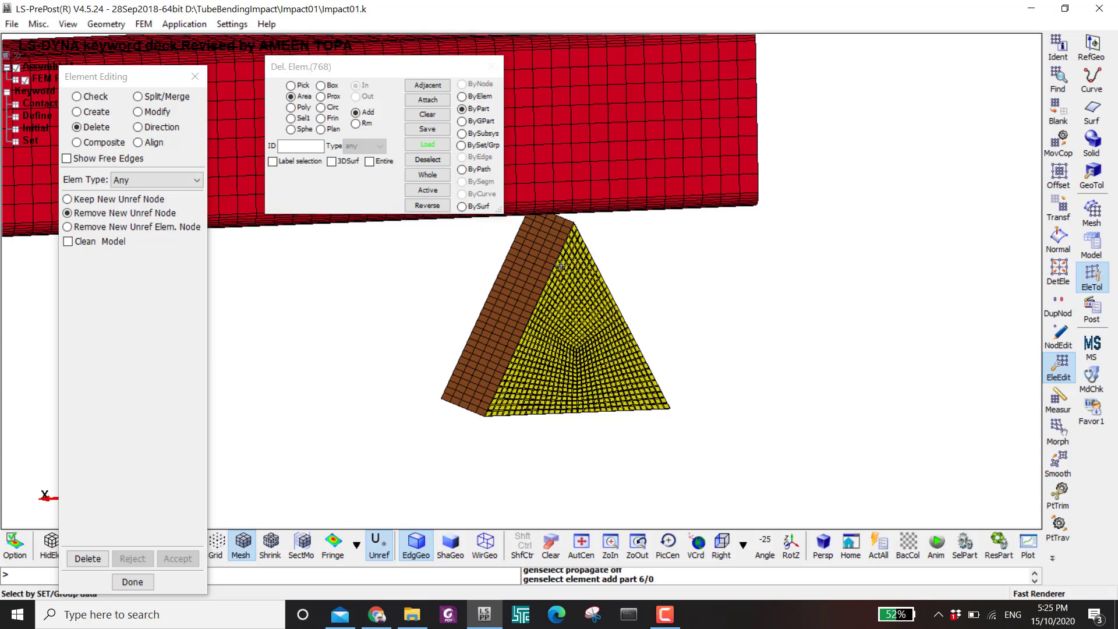
{"action": "left_click", "coordinate": [81, 557]}
{"action": "left_click", "coordinate": [176, 558]}
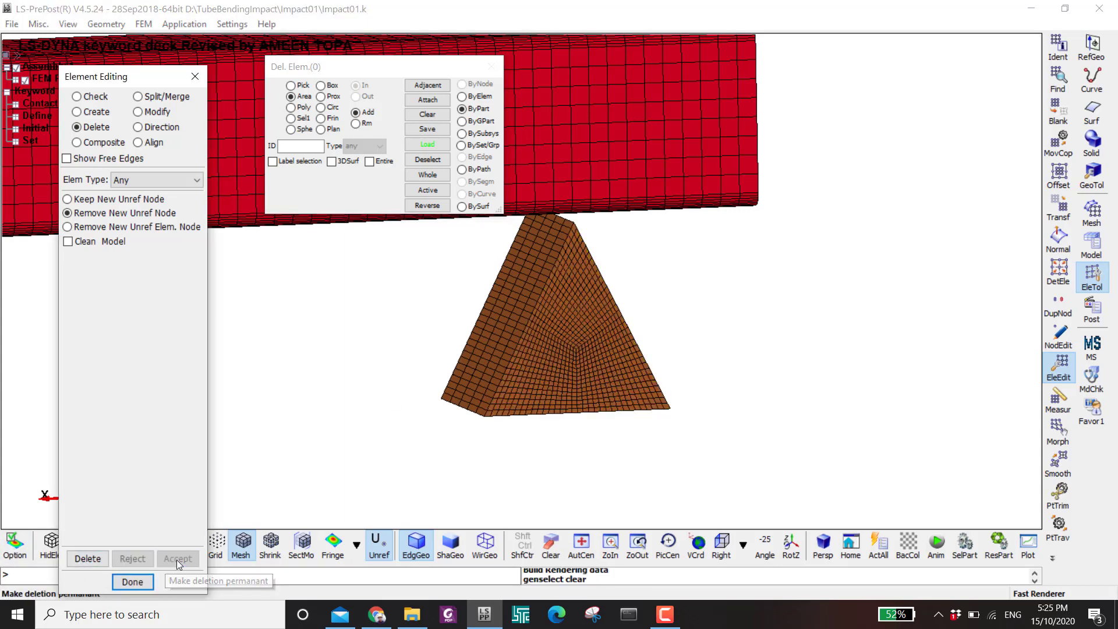
- Hollow out the triangular solid by deleting all its elements except the three outer side layers, deselected by propagation at angle 5, and accept
{"action": "left_click", "coordinate": [545, 349]}
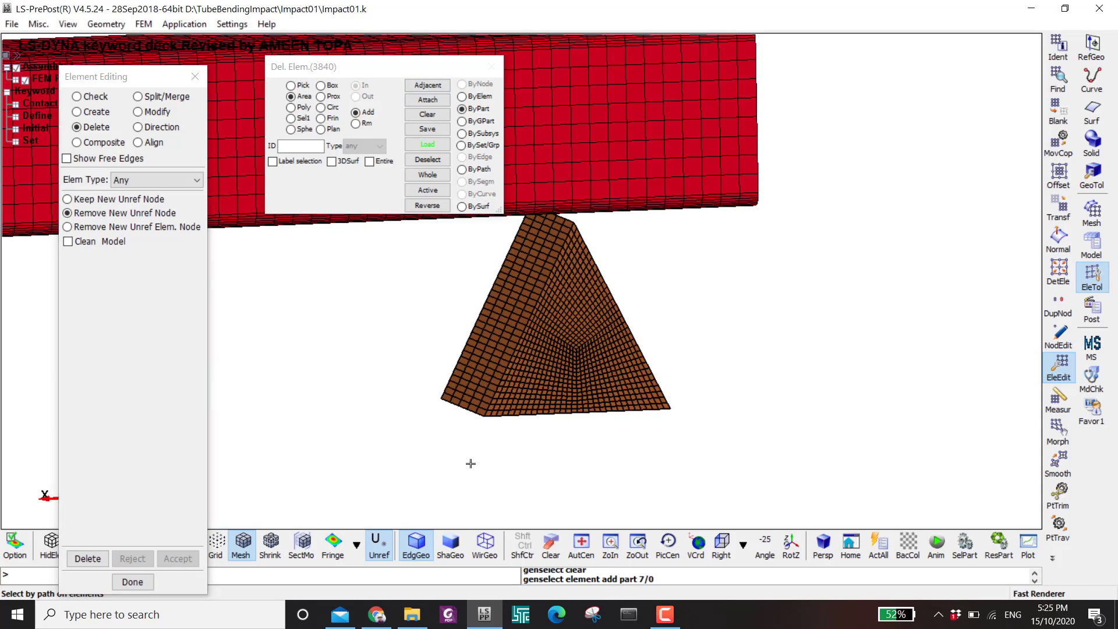
{"action": "left_click", "coordinate": [462, 96]}
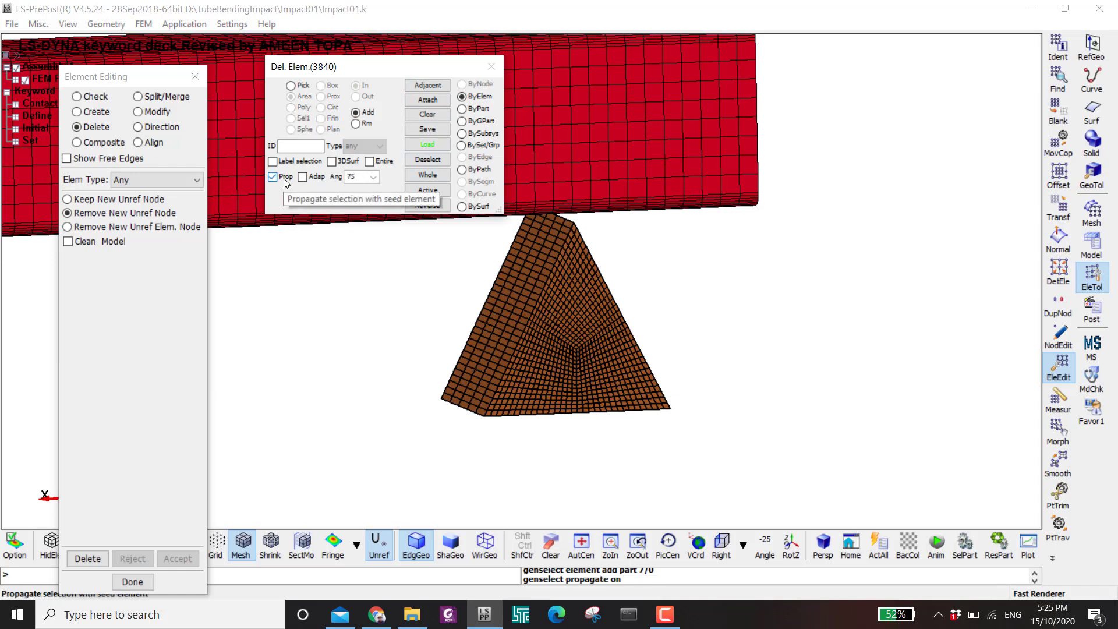
{"action": "left_click", "coordinate": [284, 178]}
{"action": "left_click", "coordinate": [377, 176]}
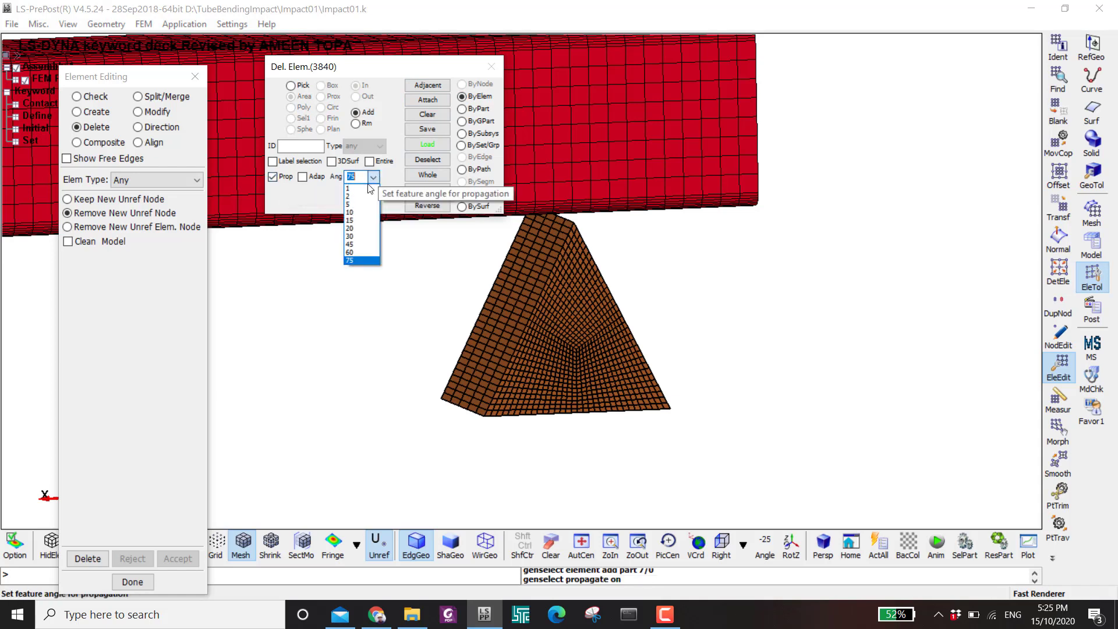
{"action": "left_click", "coordinate": [361, 209]}
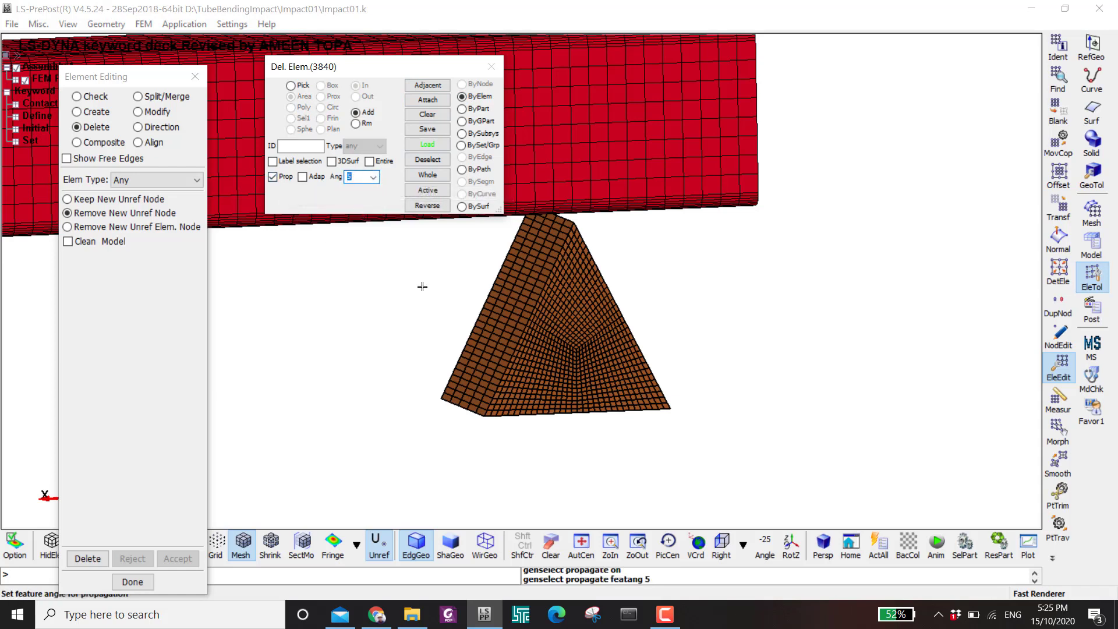
{"action": "left_click", "coordinate": [517, 286]}
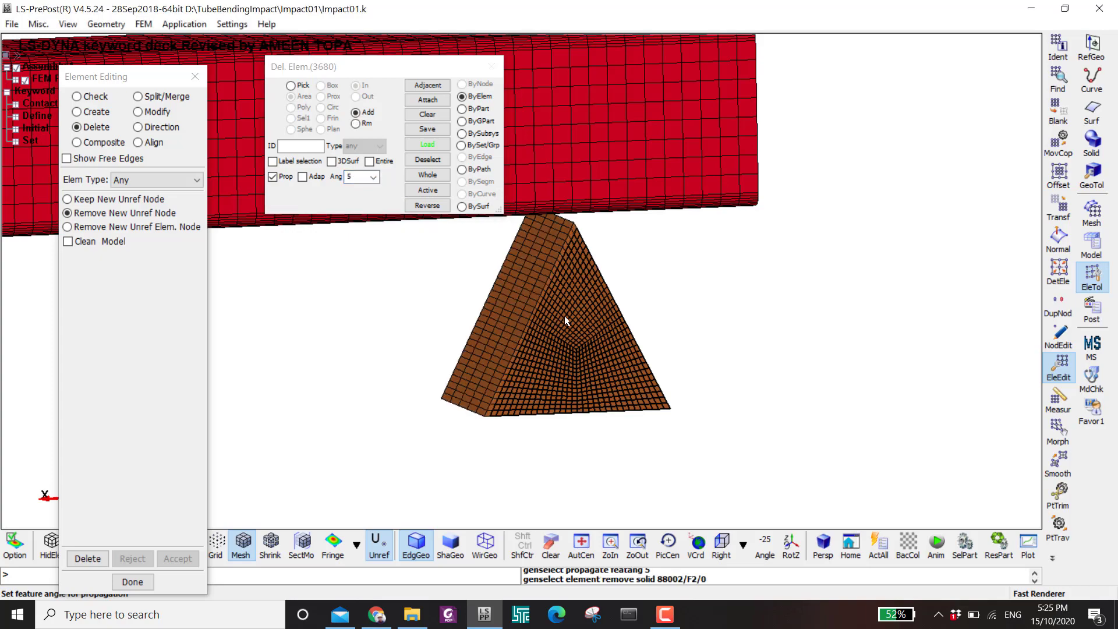
{"action": "left_click_drag", "start_coordinate": [564, 315], "coordinate": [334, 319], "text": "shift"}
{"action": "left_click", "coordinate": [518, 418]}
{"action": "scroll", "coordinate": [553, 298], "scroll_direction": "up", "scroll_amount": 3}
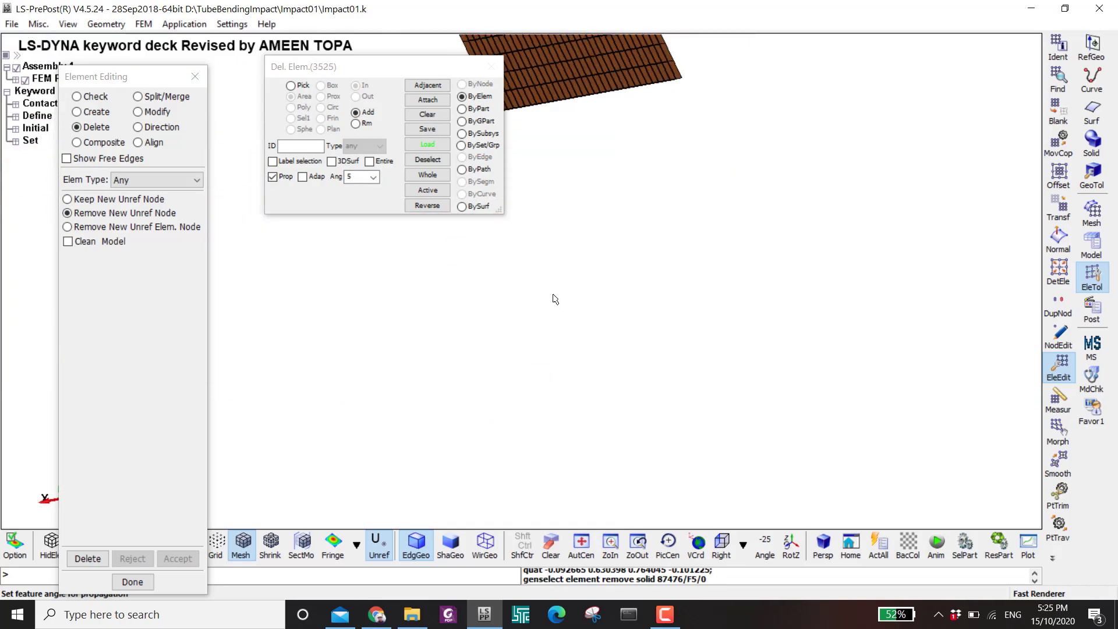
{"action": "left_click", "coordinate": [554, 298]}
{"action": "left_click_drag", "start_coordinate": [602, 54], "coordinate": [300, 396], "text": "shift"}
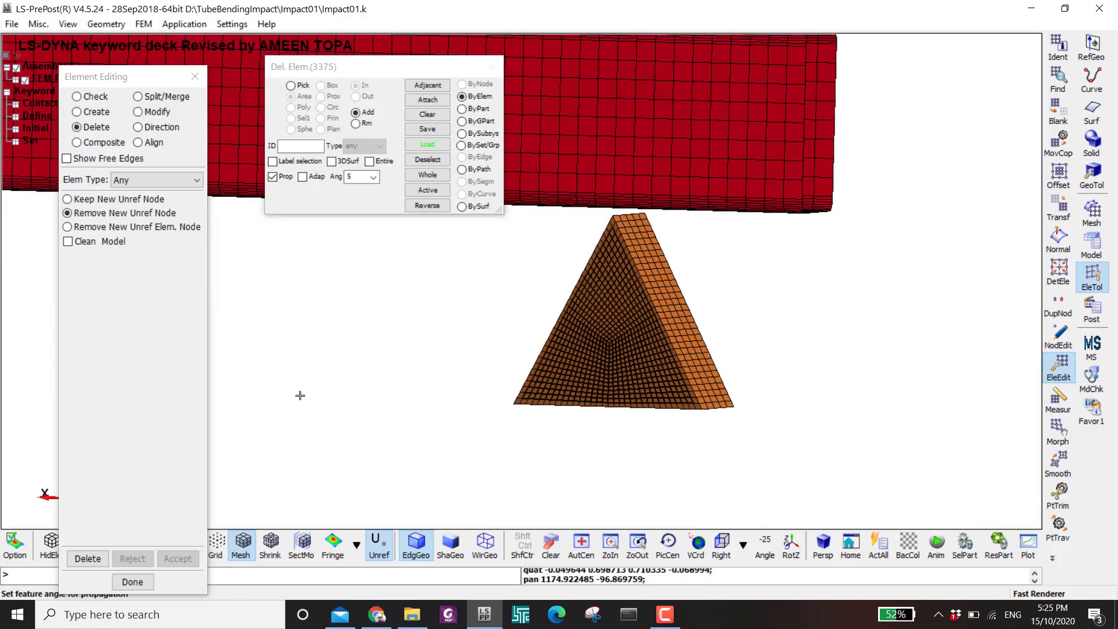
{"action": "left_click", "coordinate": [87, 559]}
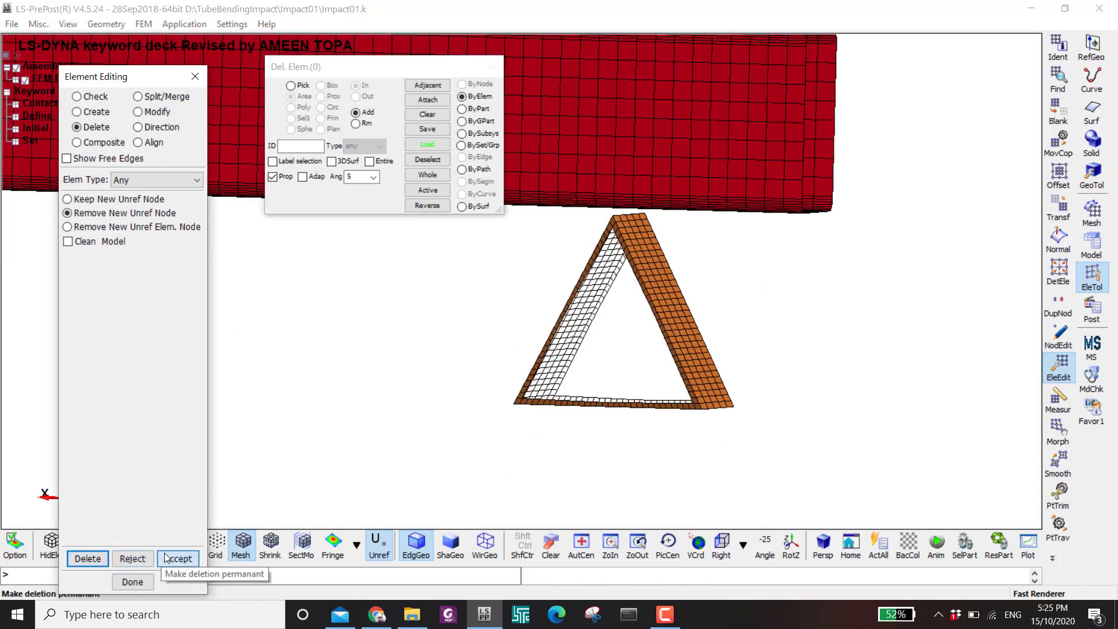
- Examine the hollow triangular support and its position beneath the tube, including from the right-side view
{"action": "scroll", "coordinate": [449, 336], "scroll_direction": "down", "scroll_amount": 5}
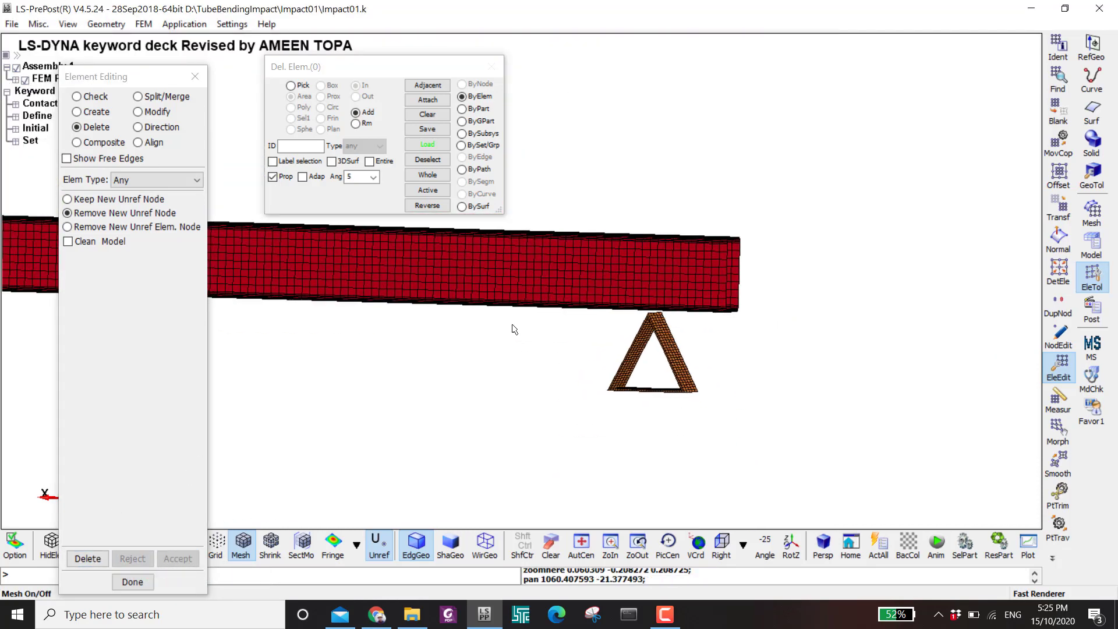
{"action": "scroll", "coordinate": [452, 257], "scroll_direction": "up", "scroll_amount": 2}
{"action": "scroll", "coordinate": [706, 322], "scroll_direction": "down", "scroll_amount": 2}
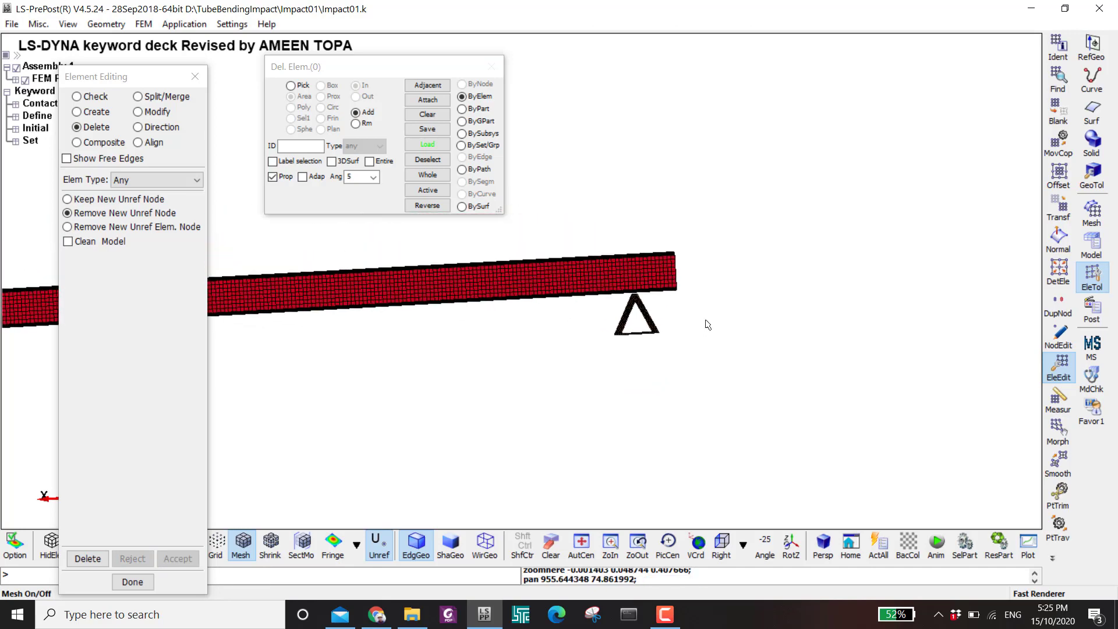
{"action": "scroll", "coordinate": [605, 329], "scroll_direction": "up", "scroll_amount": 2}
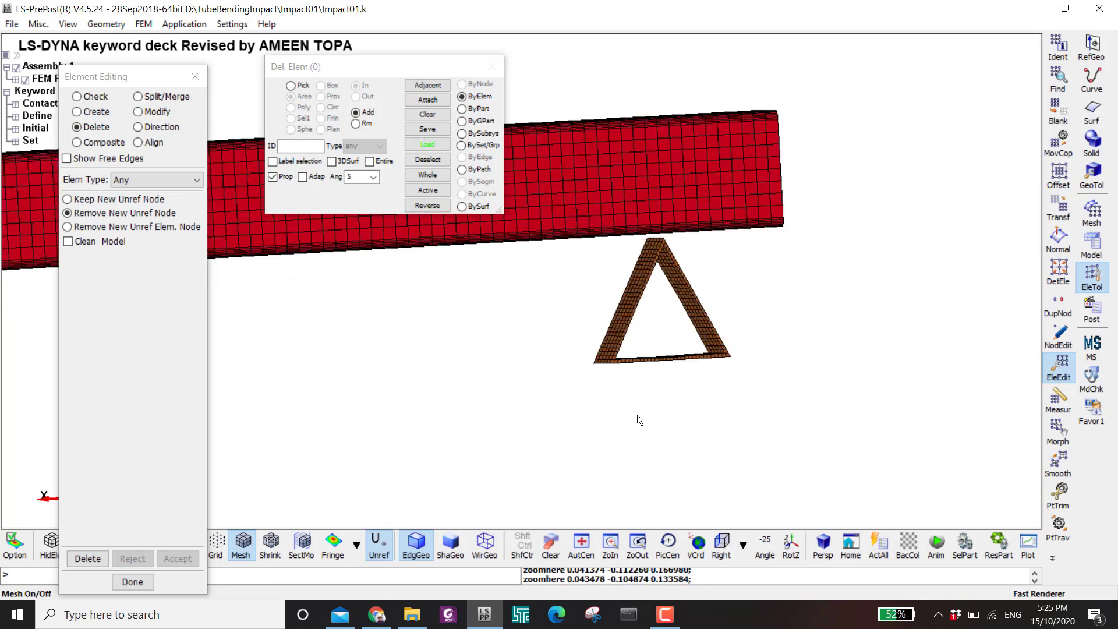
{"action": "left_click", "coordinate": [721, 544]}
{"action": "scroll", "coordinate": [718, 408], "scroll_direction": "up", "scroll_amount": 2}
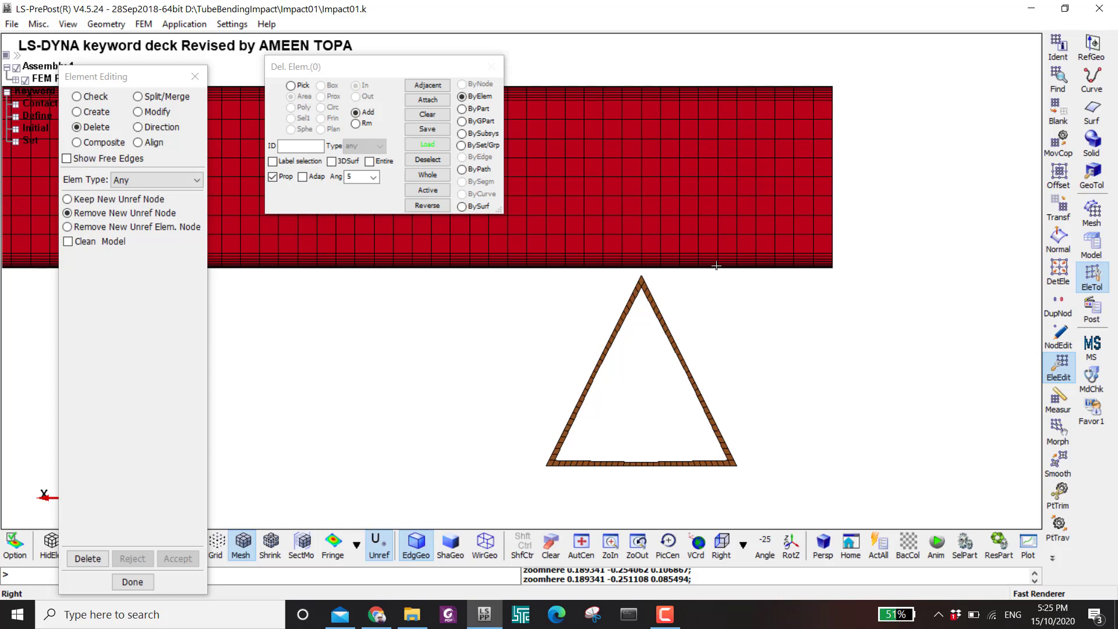
{"action": "left_click", "coordinate": [1091, 244]}
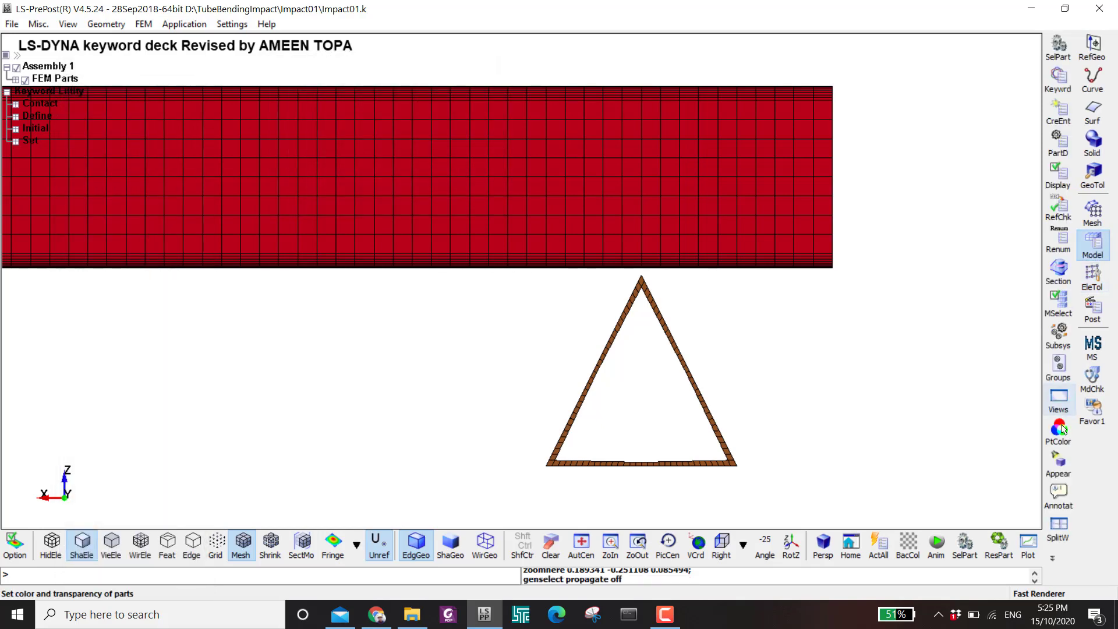
- Turn on the shell thickness and mesh display for all visible parts
{"action": "left_click", "coordinate": [1057, 457]}
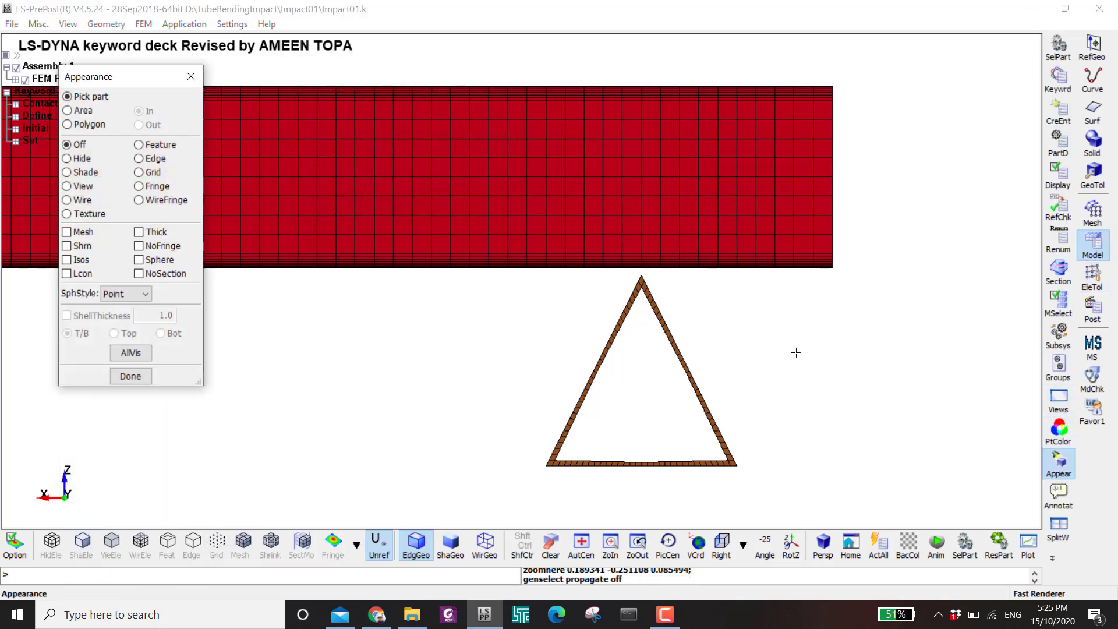
{"action": "left_click", "coordinate": [148, 231]}
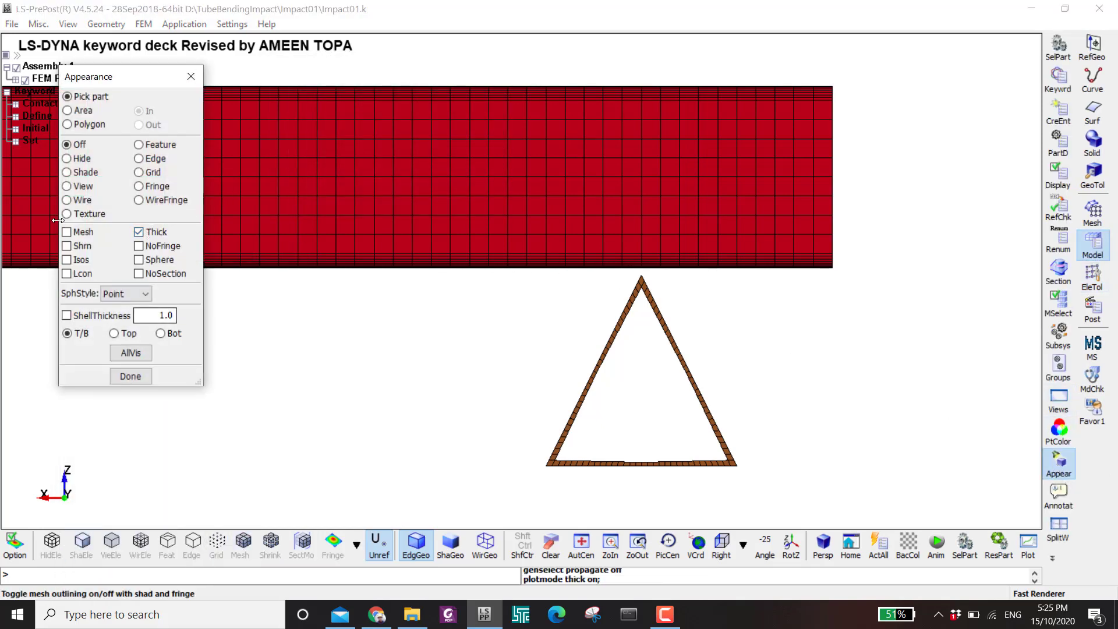
{"action": "left_click", "coordinate": [81, 233]}
{"action": "left_click", "coordinate": [130, 353]}
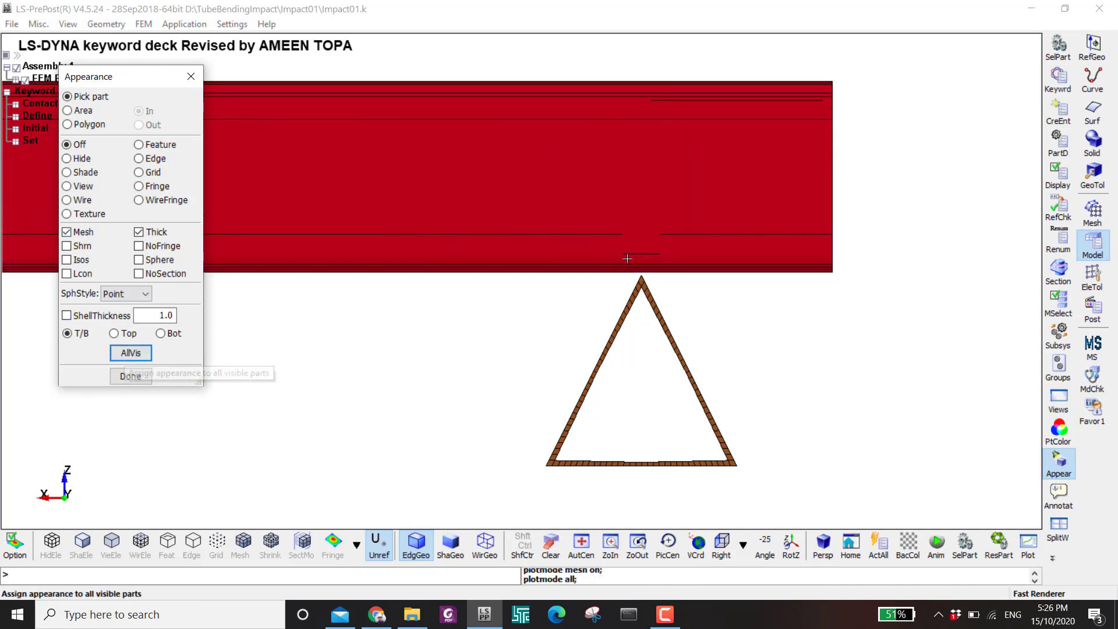
- Examine the gaps between the tube, drawn with its thickness, and the triangular support, the hammer and the remaining round support
{"action": "scroll", "coordinate": [657, 267], "scroll_direction": "down", "scroll_amount": 5}
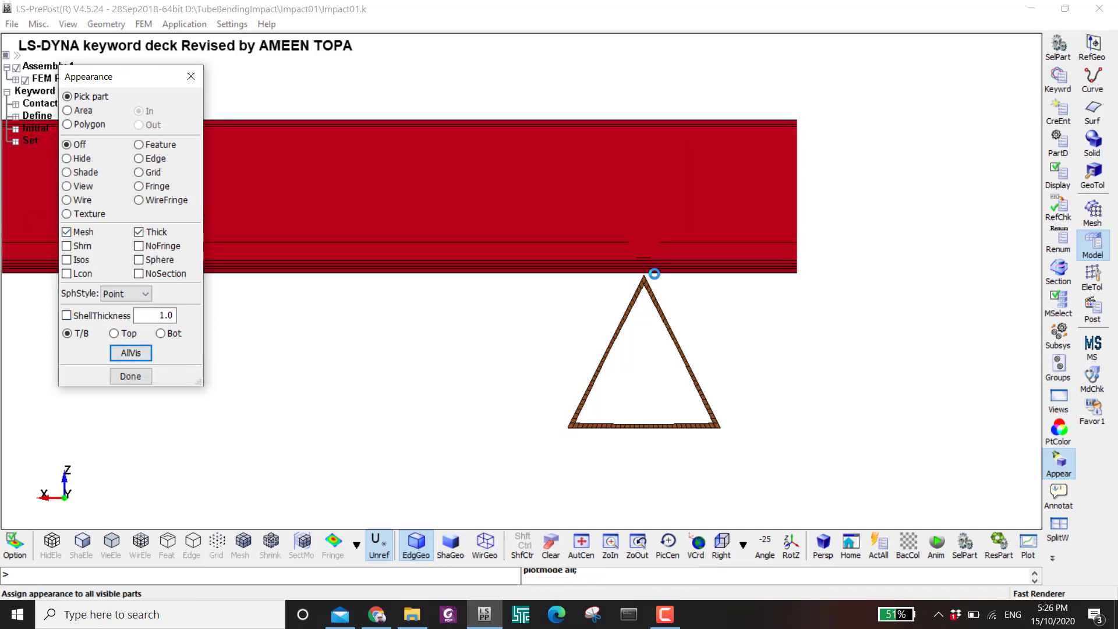
{"action": "middle_click_drag", "start_coordinate": [404, 254], "coordinate": [533, 282]}
{"action": "scroll", "coordinate": [497, 335], "scroll_direction": "up", "scroll_amount": 4}
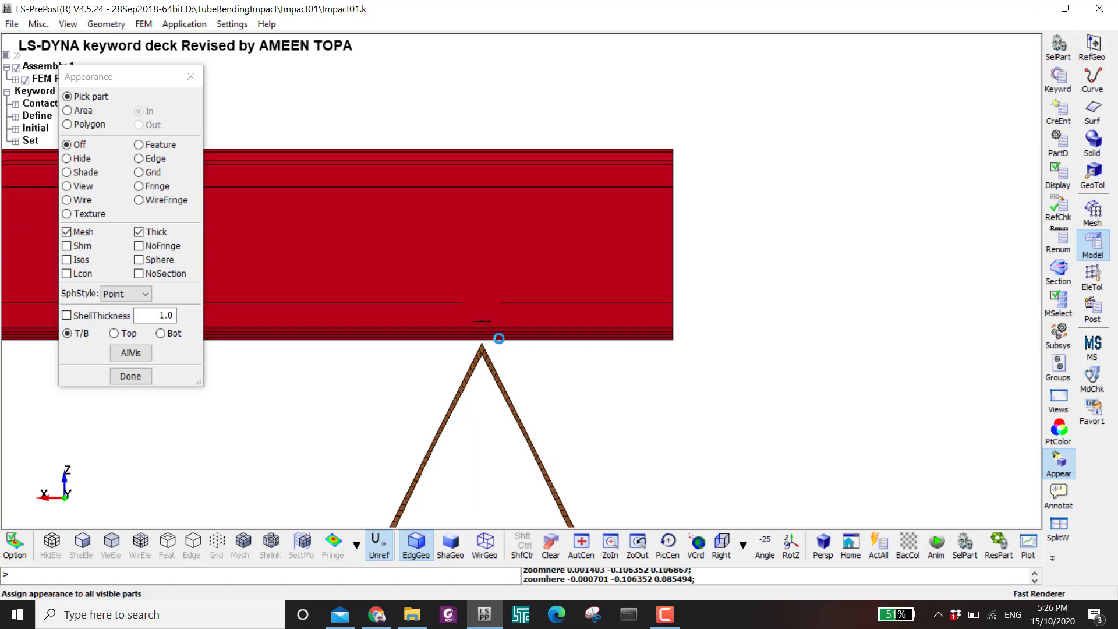
{"action": "scroll", "coordinate": [484, 332], "scroll_direction": "down", "scroll_amount": 3}
{"action": "scroll", "coordinate": [442, 291], "scroll_direction": "down", "scroll_amount": 3}
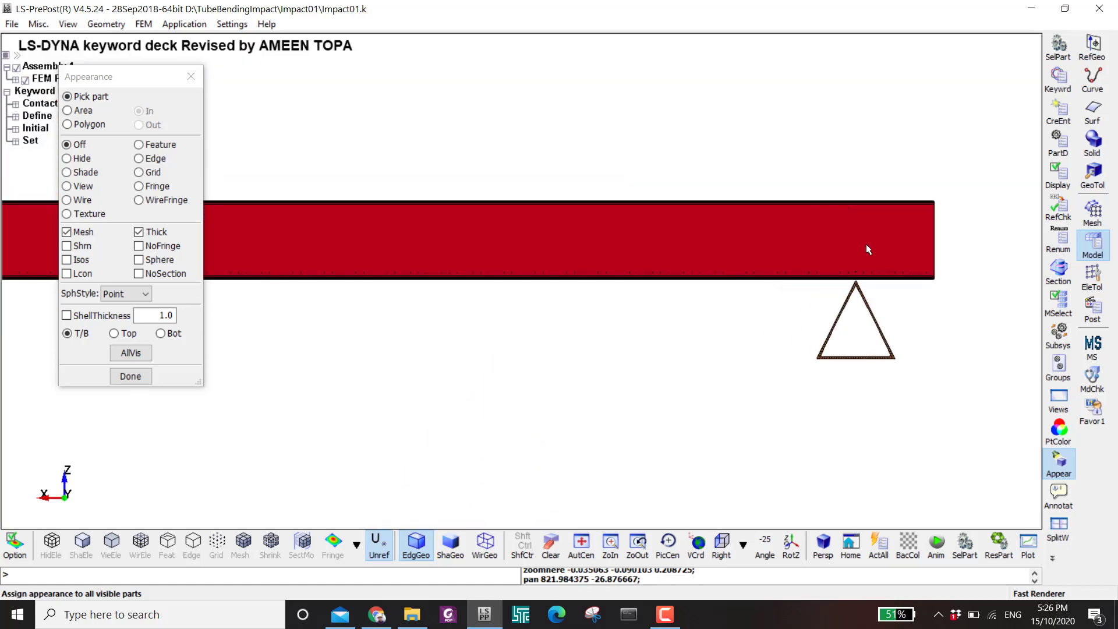
{"action": "scroll", "coordinate": [467, 228], "scroll_direction": "up", "scroll_amount": 4}
{"action": "scroll", "coordinate": [490, 234], "scroll_direction": "up", "scroll_amount": 2}
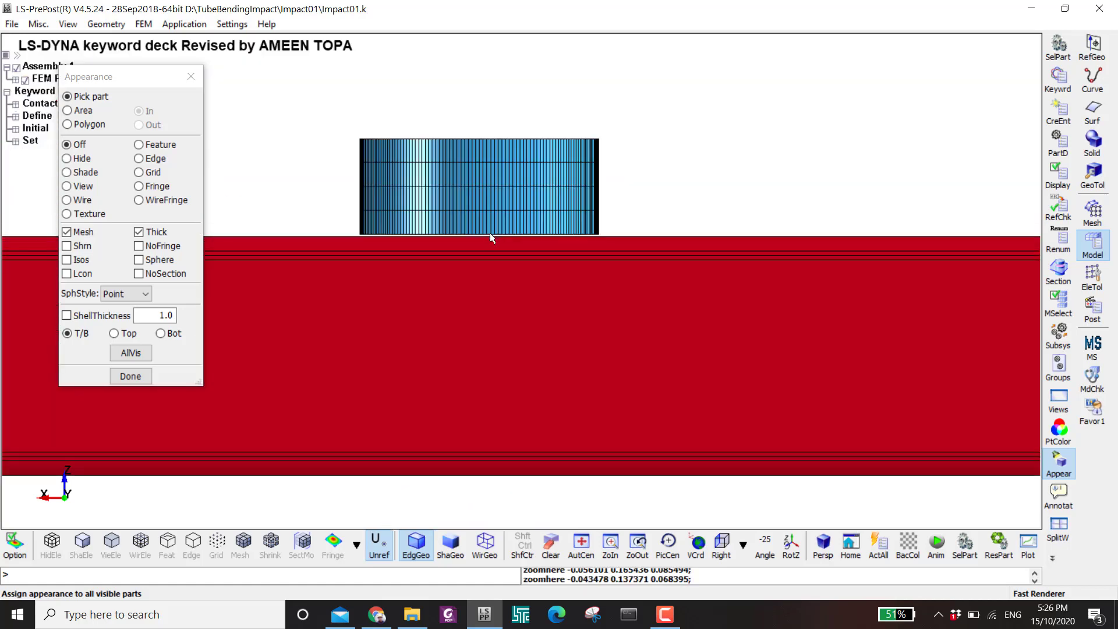
{"action": "scroll", "coordinate": [474, 238], "scroll_direction": "up", "scroll_amount": 2}
{"action": "scroll", "coordinate": [474, 238], "scroll_direction": "down", "scroll_amount": 4}
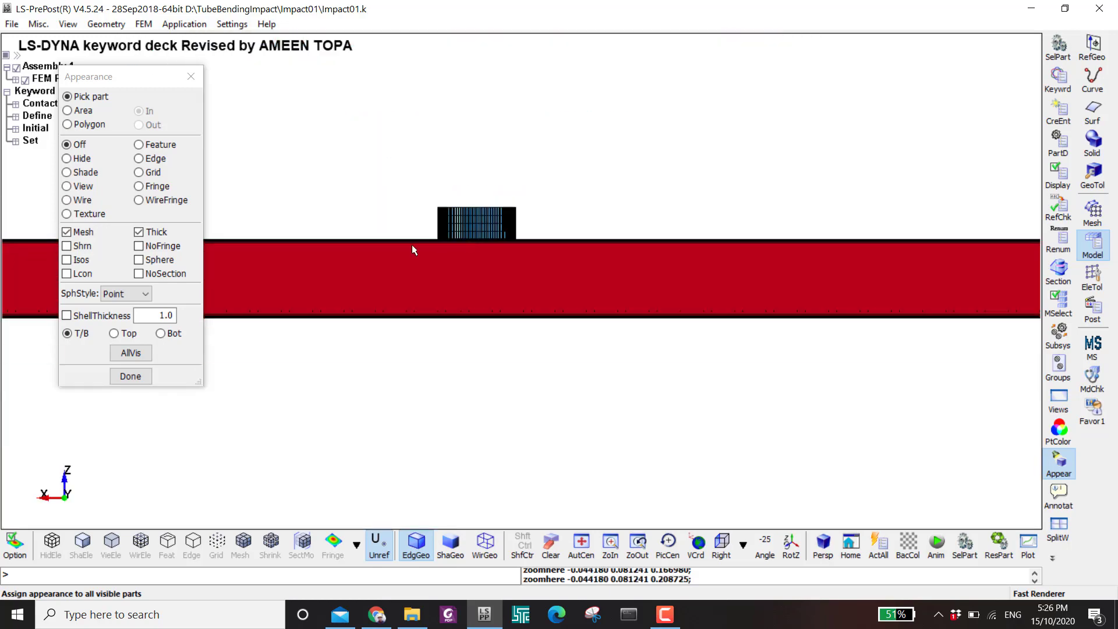
{"action": "middle_click_drag", "start_coordinate": [312, 305], "coordinate": [736, 247], "text": "ctrl"}
{"action": "scroll", "coordinate": [531, 269], "scroll_direction": "down", "scroll_amount": 2}
{"action": "scroll", "coordinate": [424, 289], "scroll_direction": "up", "scroll_amount": 4}
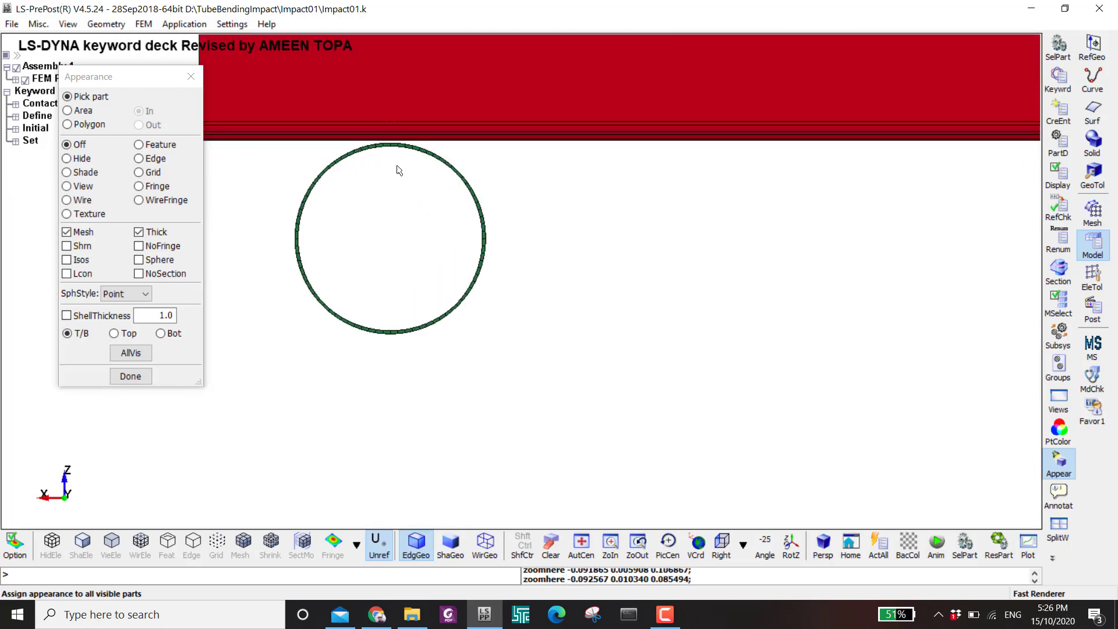
{"action": "scroll", "coordinate": [429, 91], "scroll_direction": "down", "scroll_amount": 3}
{"action": "left_click_drag", "start_coordinate": [429, 91], "coordinate": [523, 295], "text": "ctrl"}
{"action": "scroll", "coordinate": [523, 294], "scroll_direction": "up", "scroll_amount": 3}
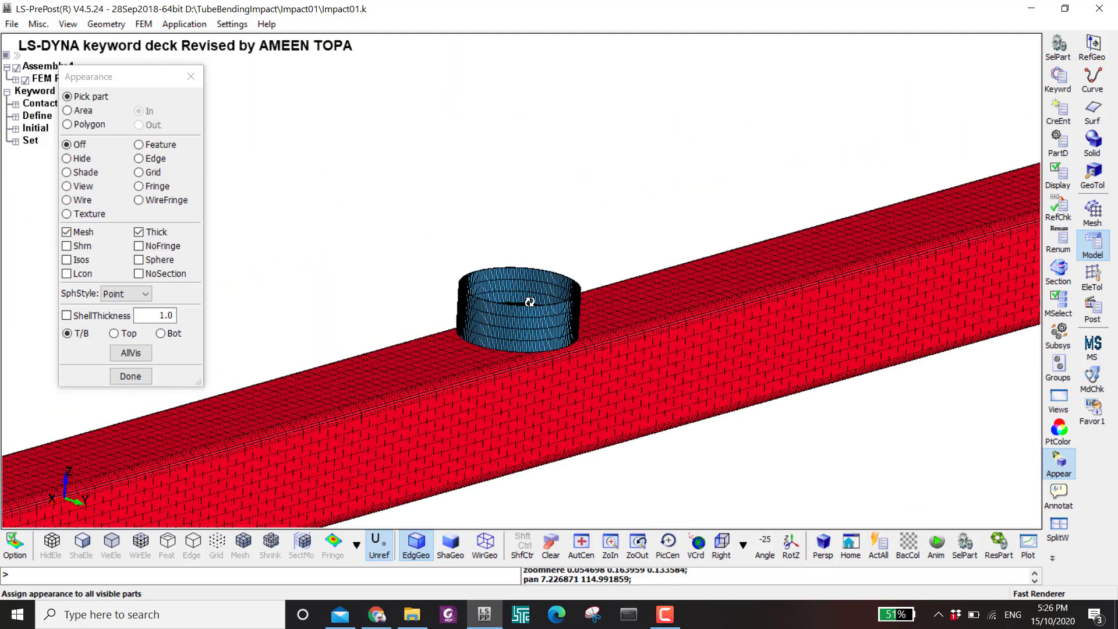
{"action": "scroll", "coordinate": [523, 295], "scroll_direction": "down", "scroll_amount": 2}
{"action": "scroll", "coordinate": [523, 295], "scroll_direction": "down", "scroll_amount": 1}
{"action": "middle_click_drag", "start_coordinate": [522, 295], "coordinate": [533, 261], "text": "ctrl"}
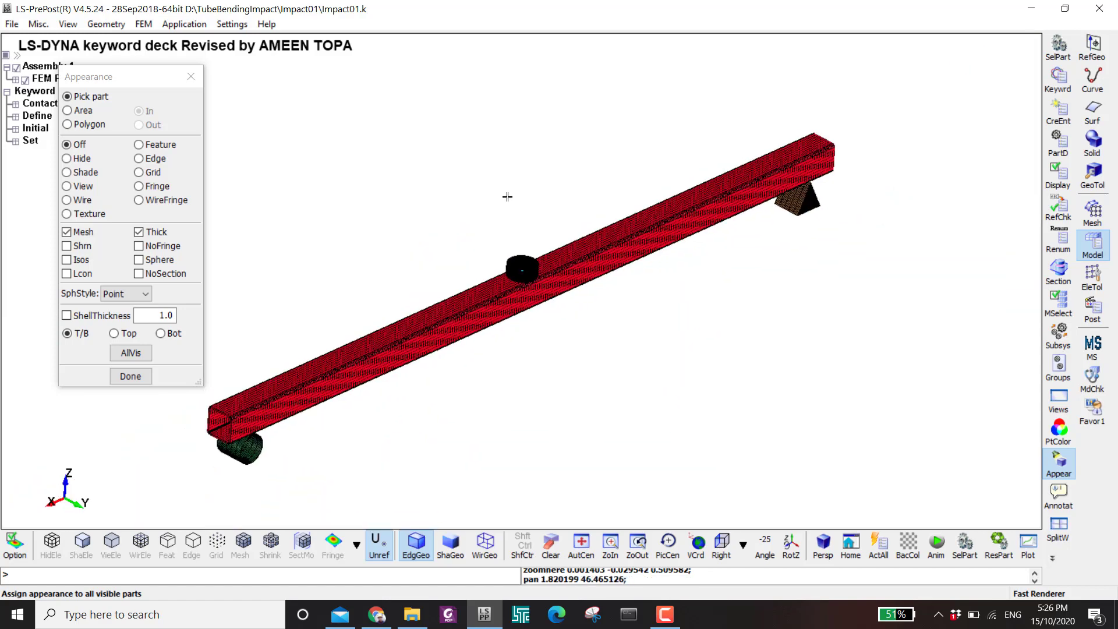
{"action": "scroll", "coordinate": [507, 197], "scroll_direction": "up", "scroll_amount": 6}
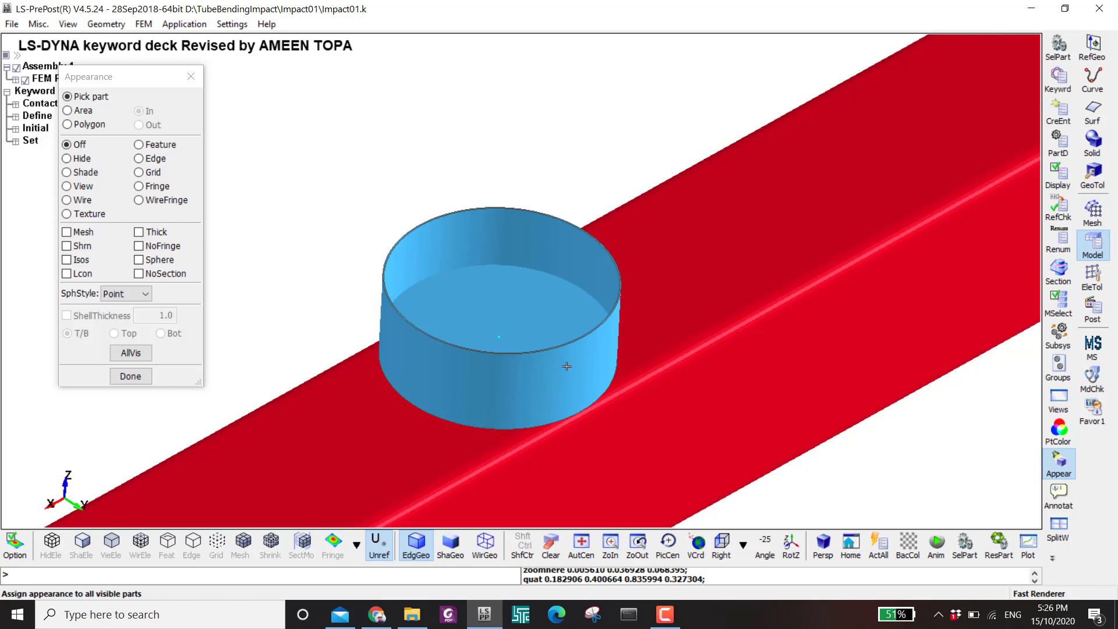
- Measure the mass of the hammer part with its added concentrated mass, selecting it by part, and deselect it
{"action": "left_click", "coordinate": [1092, 273]}
{"action": "left_click", "coordinate": [1058, 402]}
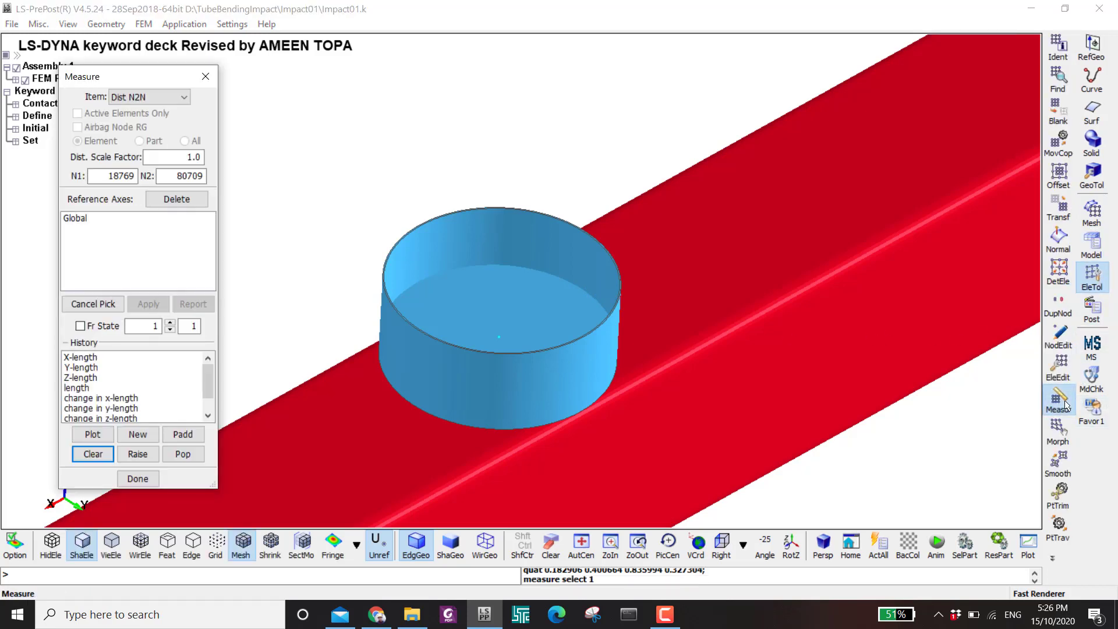
{"action": "left_click", "coordinate": [169, 96]}
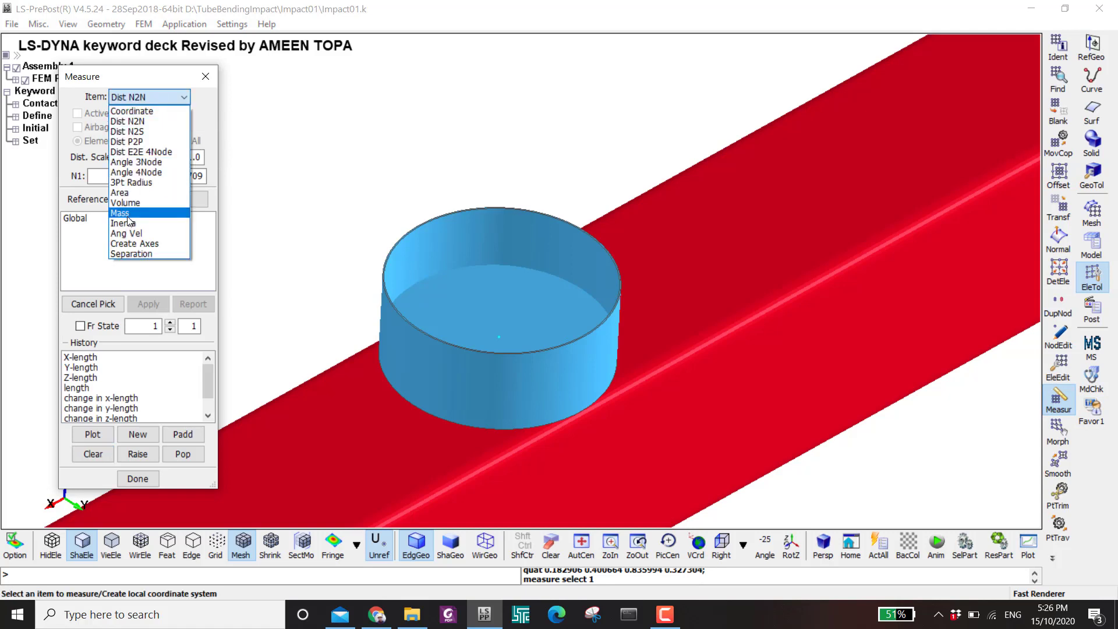
{"action": "left_click", "coordinate": [128, 214]}
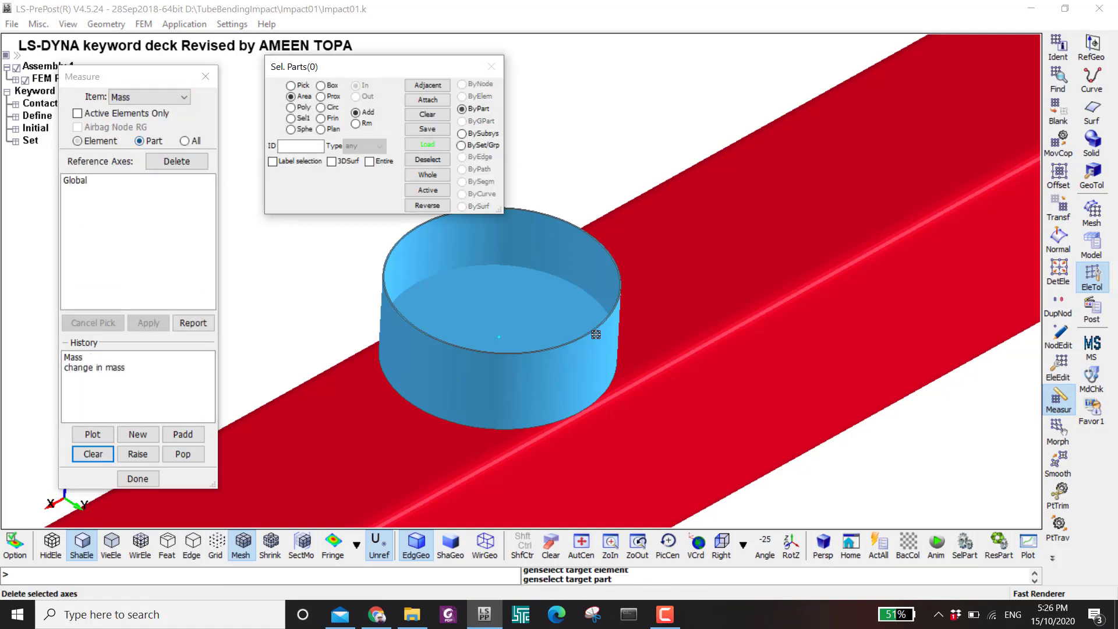
{"action": "left_click", "coordinate": [506, 281]}
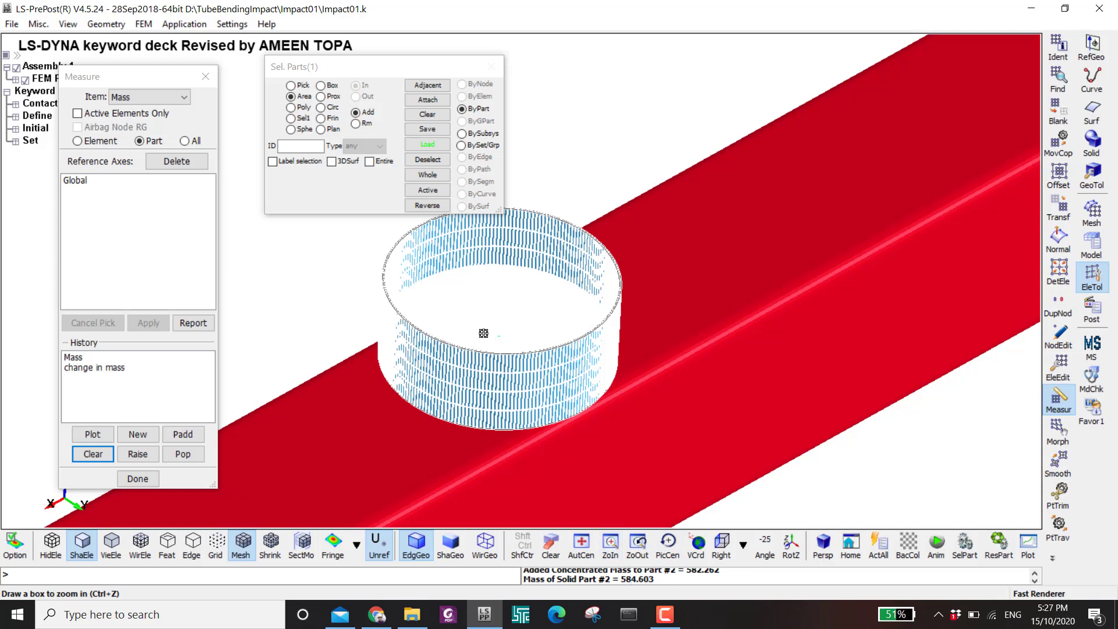
{"action": "left_click", "coordinate": [422, 281]}
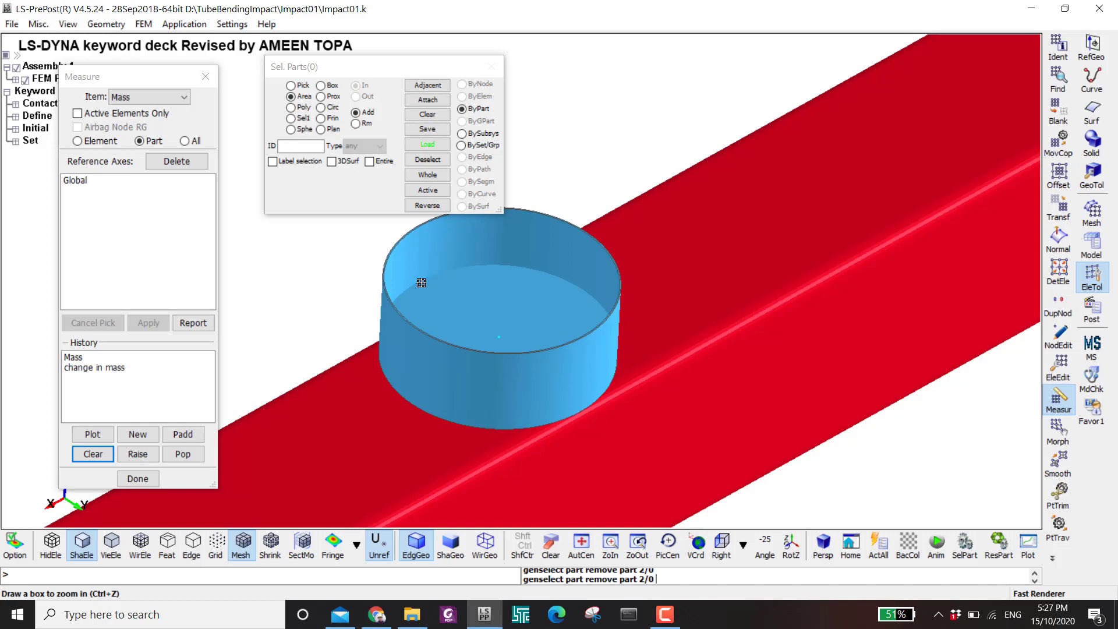
- Isolate the HAMMER part by hiding all other parts and measure the mass of its solid elements
{"action": "left_click", "coordinate": [964, 544]}
{"action": "left_click", "coordinate": [172, 424]}
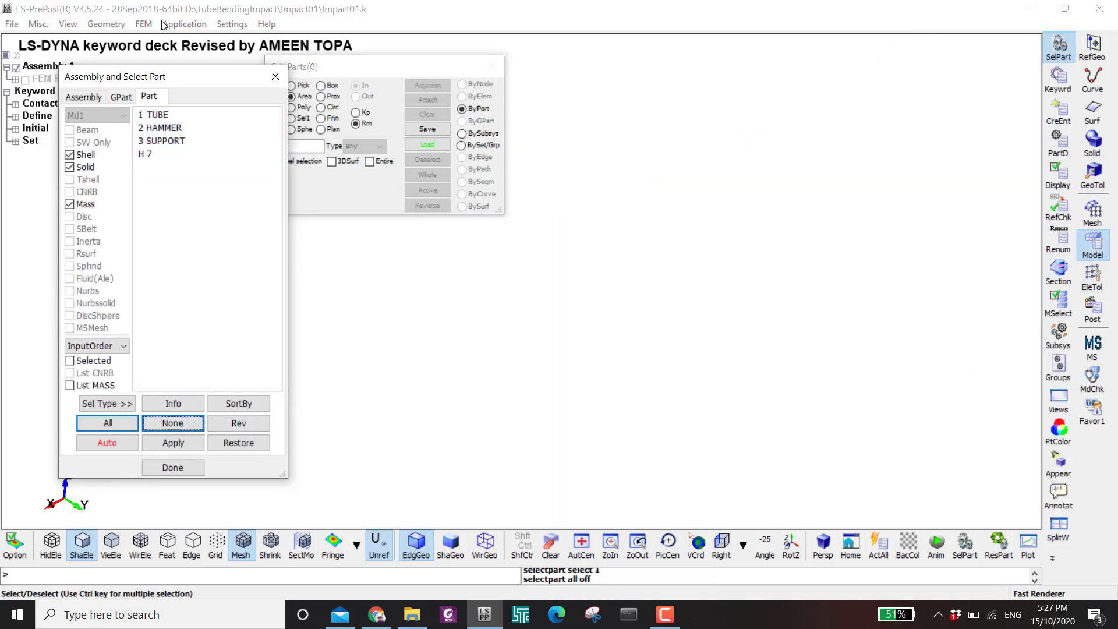
{"action": "left_click", "coordinate": [166, 128]}
{"action": "middle_click_drag", "start_coordinate": [463, 282], "coordinate": [585, 263], "text": "shift"}
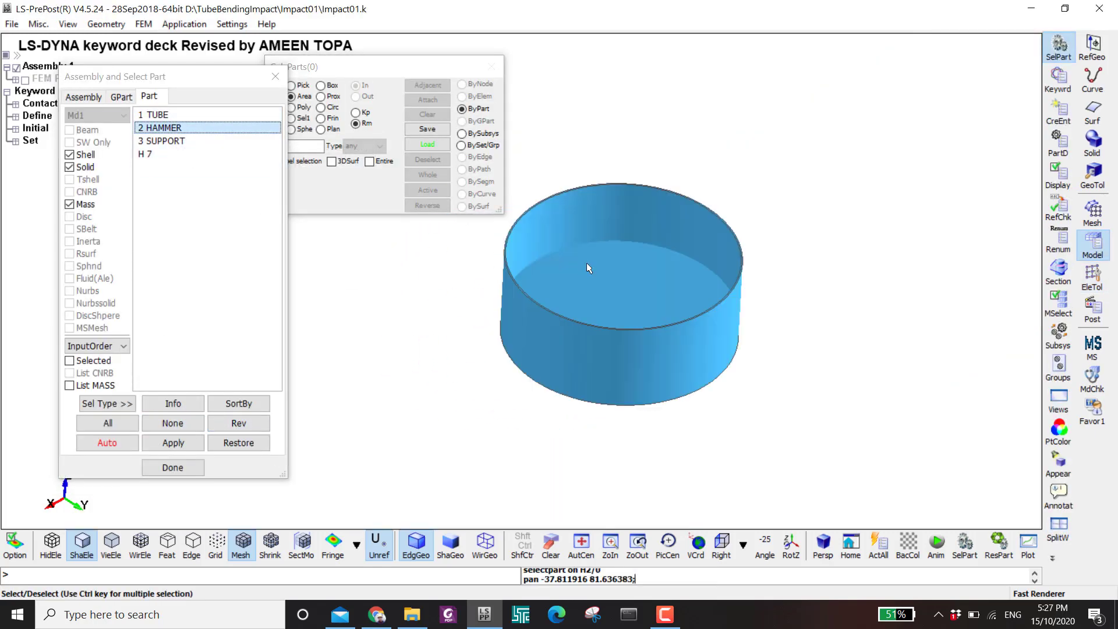
{"action": "scroll", "coordinate": [617, 330], "scroll_direction": "up", "scroll_amount": 5}
{"action": "scroll", "coordinate": [637, 301], "scroll_direction": "down", "scroll_amount": 3}
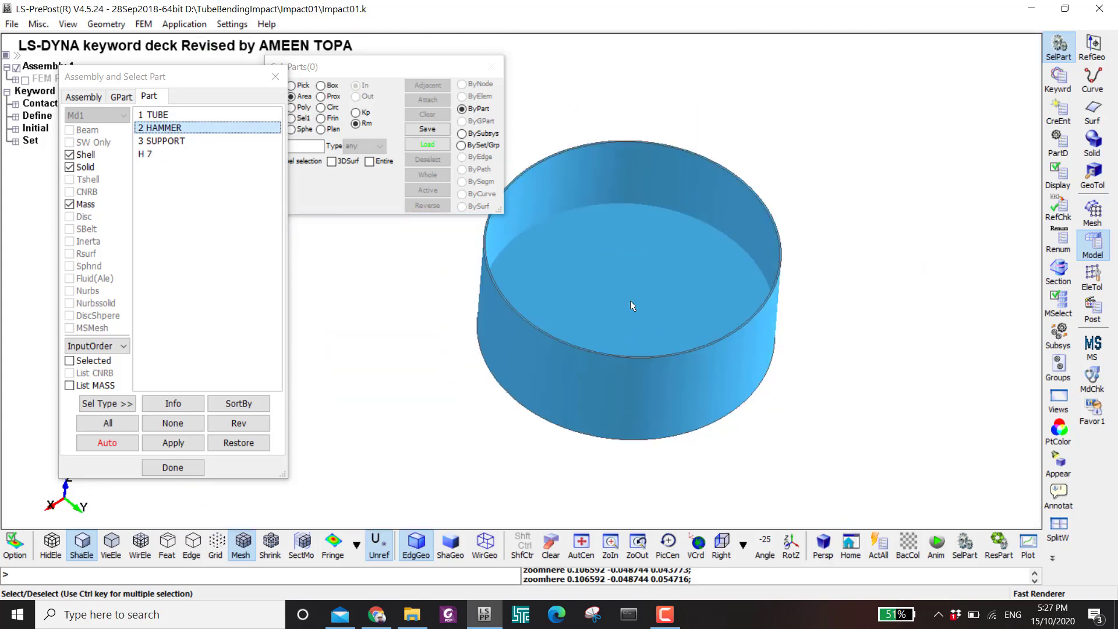
{"action": "left_click", "coordinate": [283, 80]}
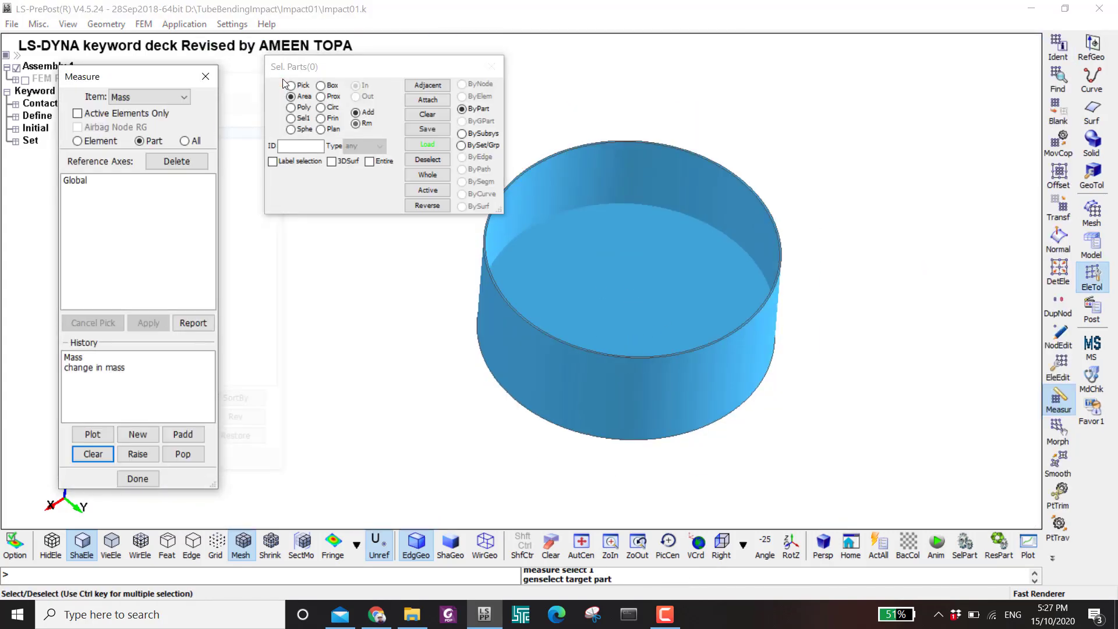
{"action": "left_click", "coordinate": [127, 95]}
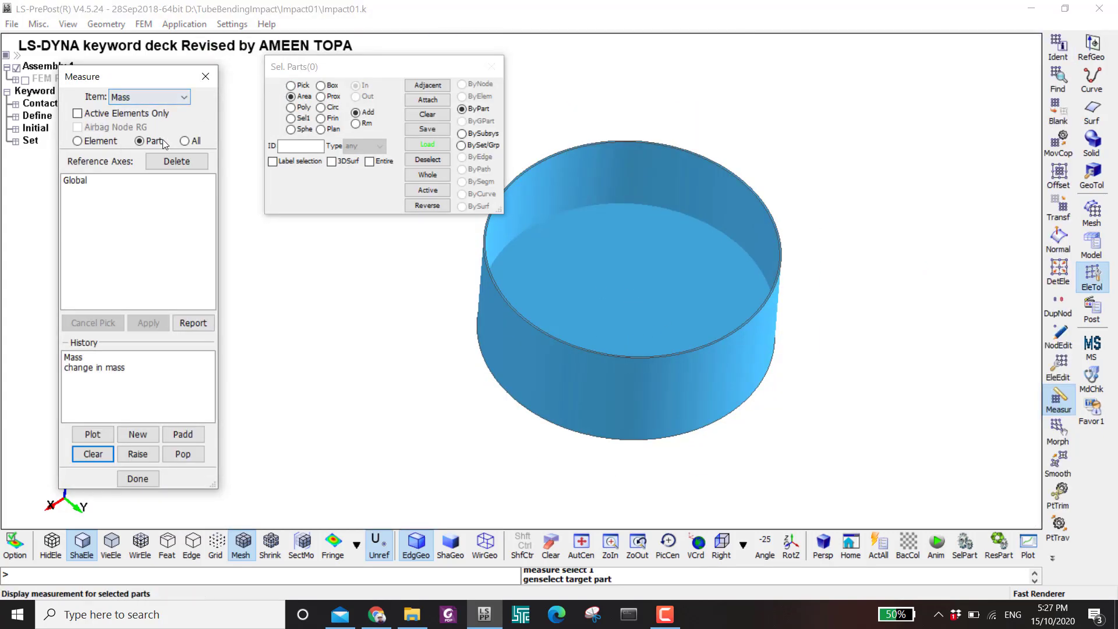
{"action": "left_click", "coordinate": [657, 277]}
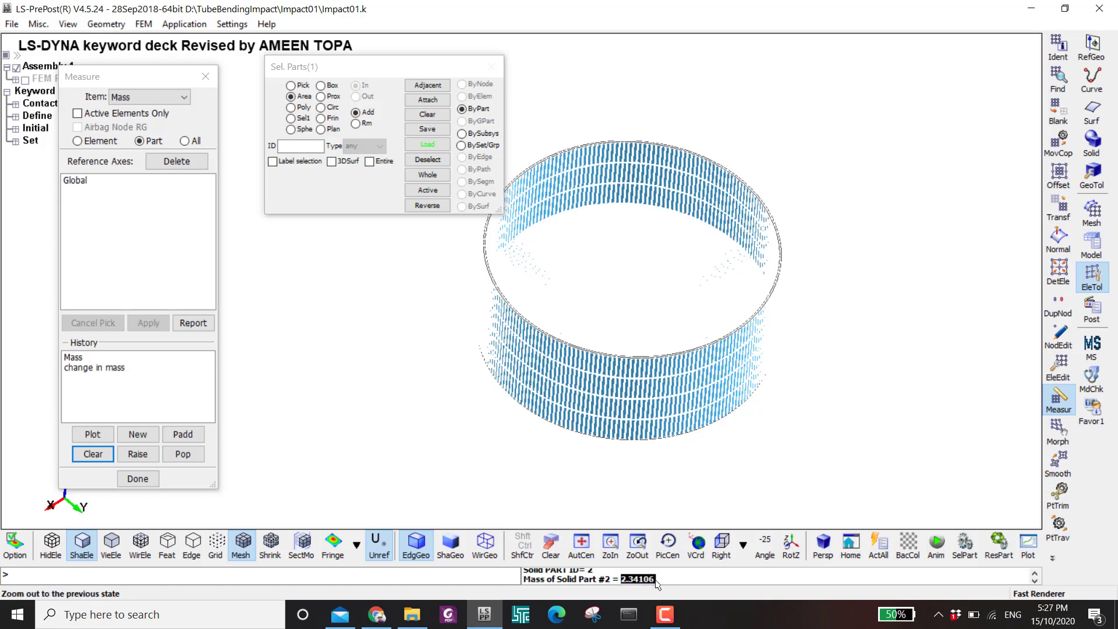
- Switch to Calculator, subtract the hammer's solid mass of 2.34106 from 592, and copy the result
{"action": "left_click", "coordinate": [160, 614]}
{"action": "type", "text": "cal"}
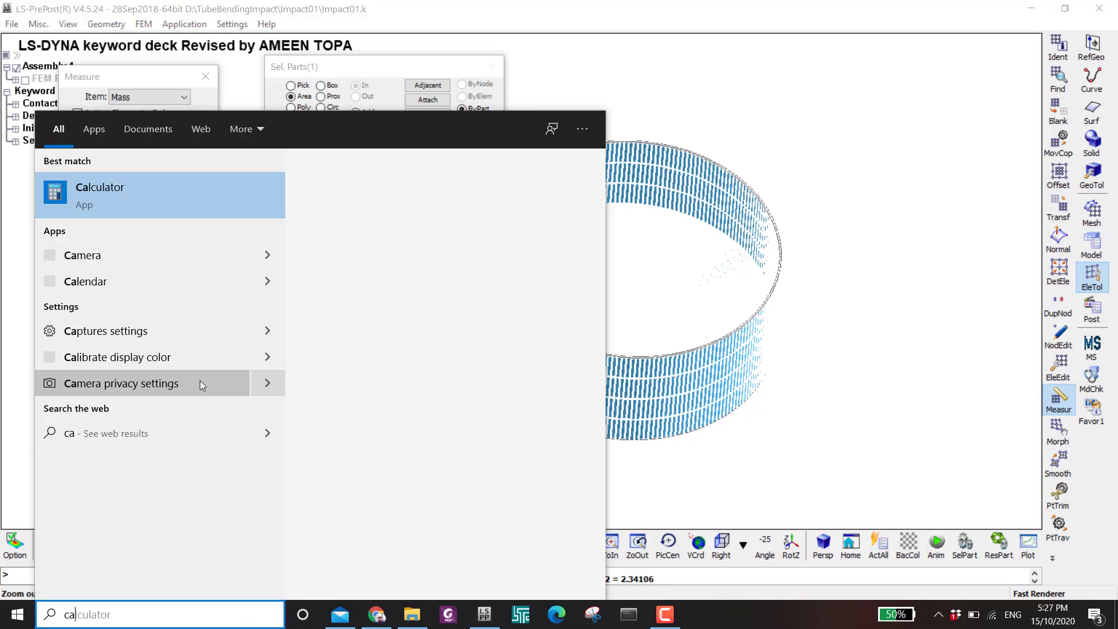
{"action": "left_click", "coordinate": [126, 187]}
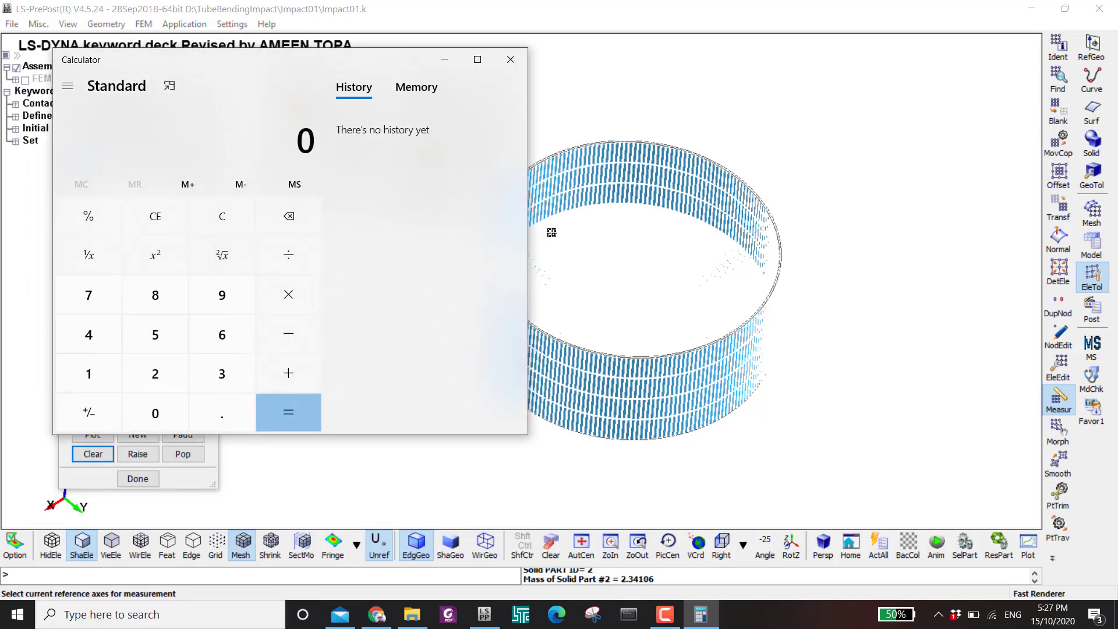
{"action": "type", "text": "592 "}
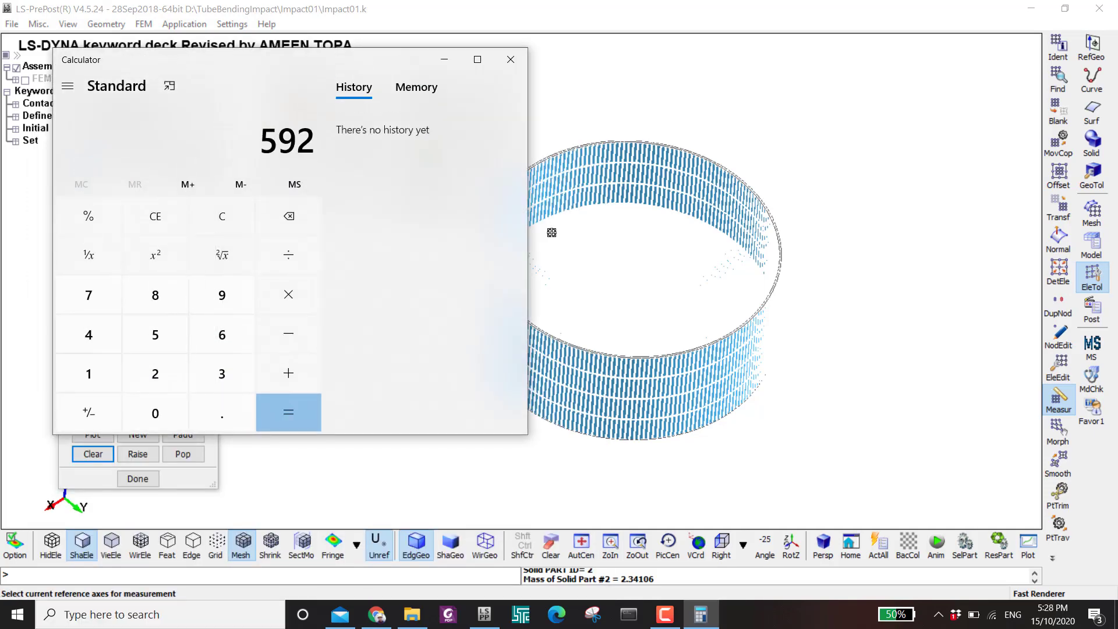
{"action": "type", "text": "-"}
{"action": "type", "text": "2.34106"}
{"action": "key", "text": "Return"}
{"action": "double_click", "coordinate": [268, 159]}
{"action": "key", "text": "ctrl+c"}
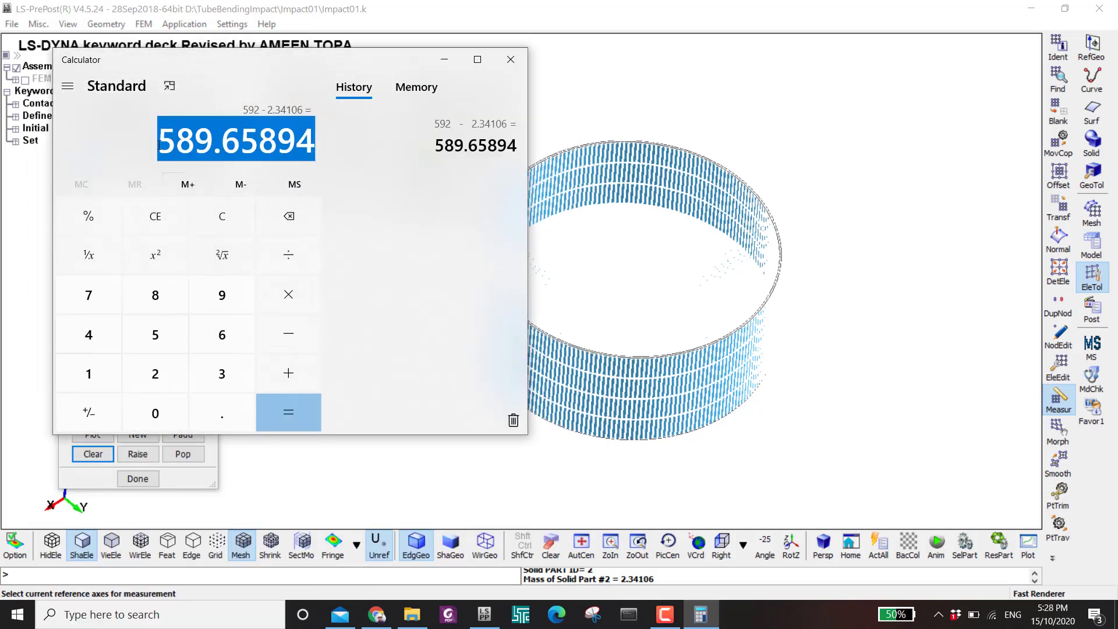
- Set the MASS value of the hammer's ELEMENT_MASS keyword to 589.65894, accept the change and close the form
{"action": "left_click", "coordinate": [1091, 244]}
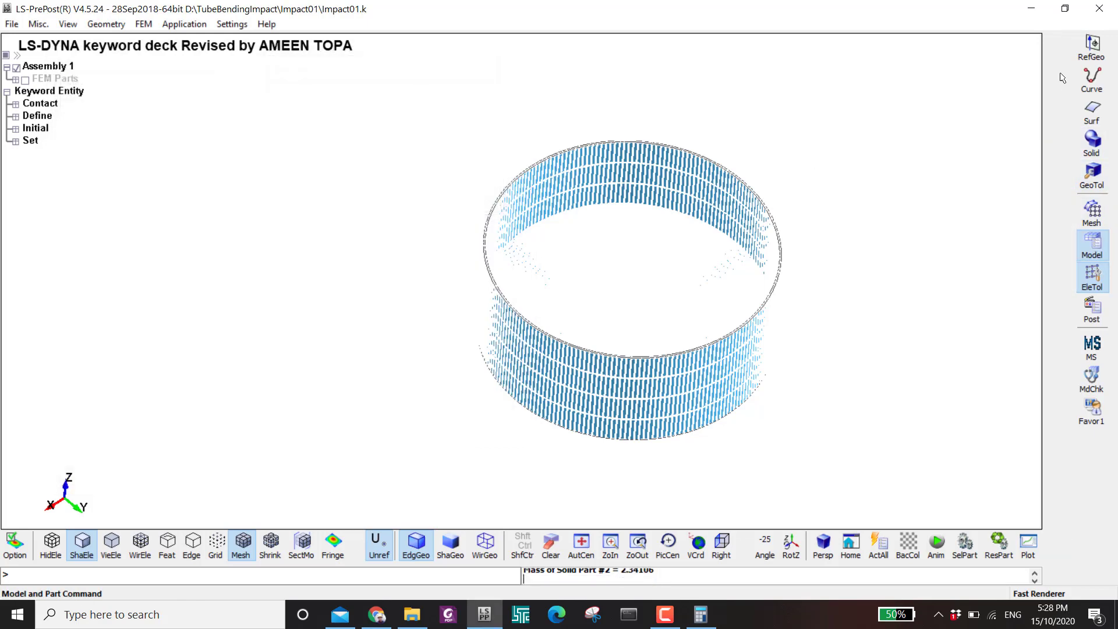
{"action": "left_click", "coordinate": [1058, 81]}
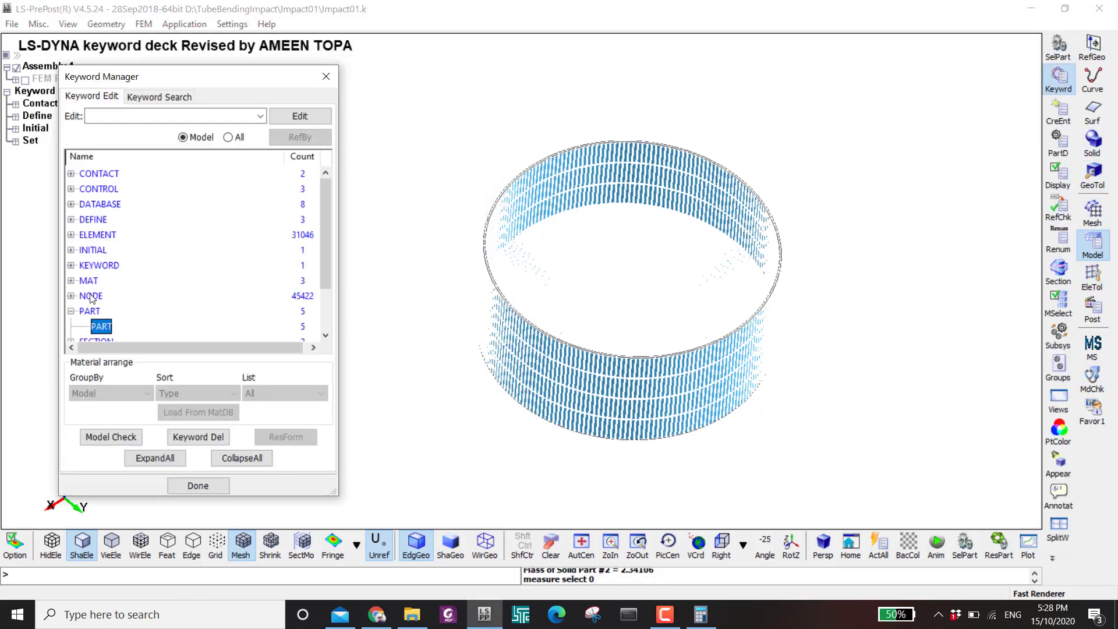
{"action": "double_click", "coordinate": [97, 234]}
{"action": "double_click", "coordinate": [102, 250]}
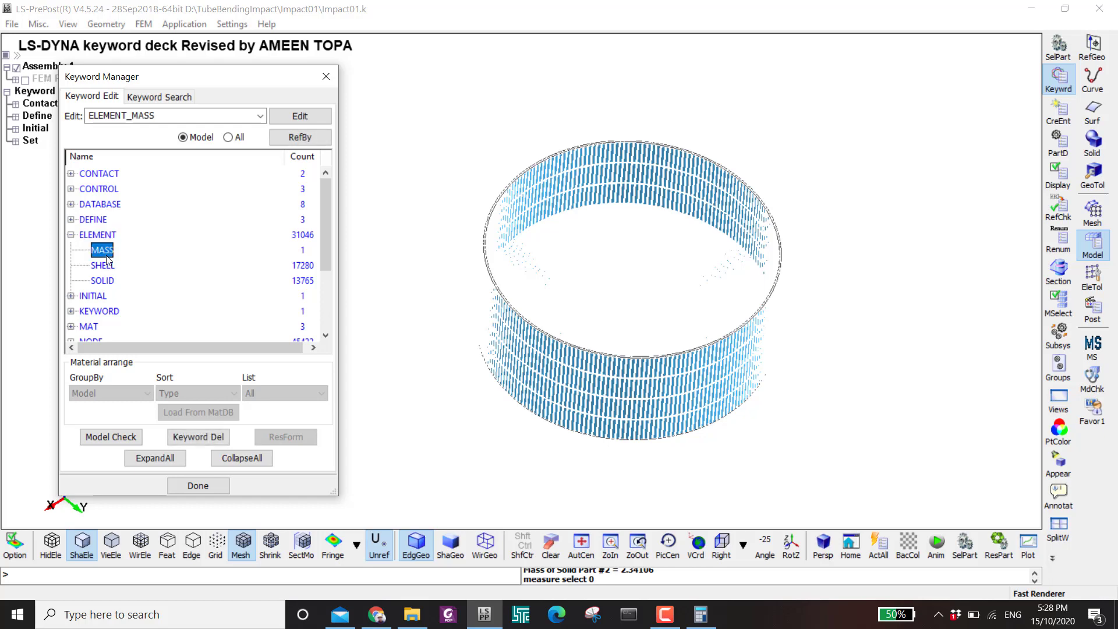
{"action": "double_click", "coordinate": [372, 238]}
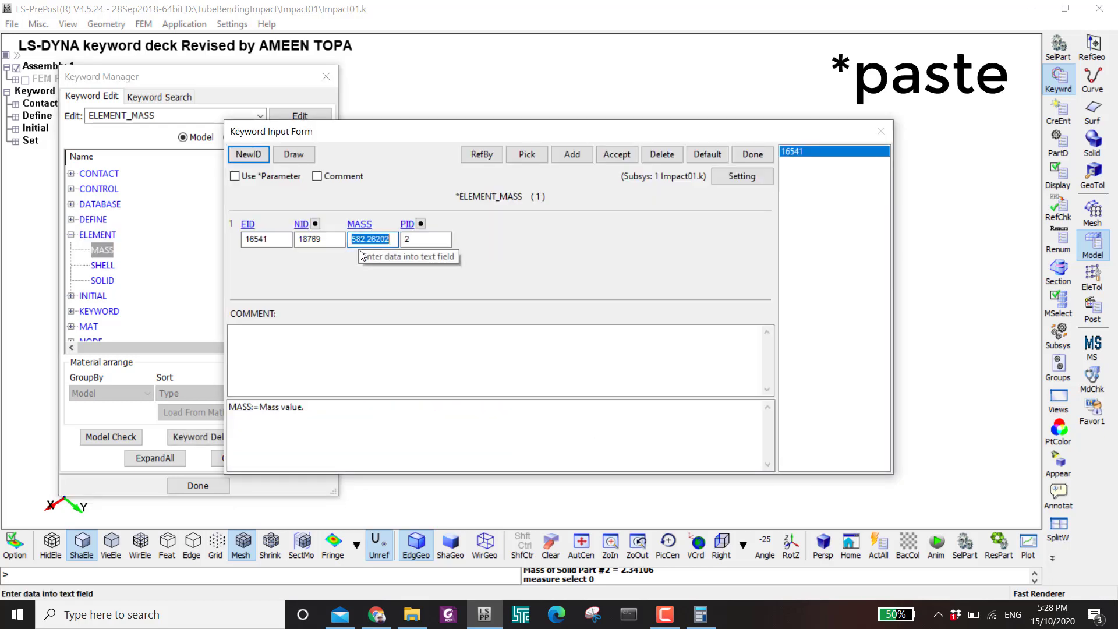
{"action": "key", "text": "ctrl+v"}
{"action": "left_click", "coordinate": [617, 154]}
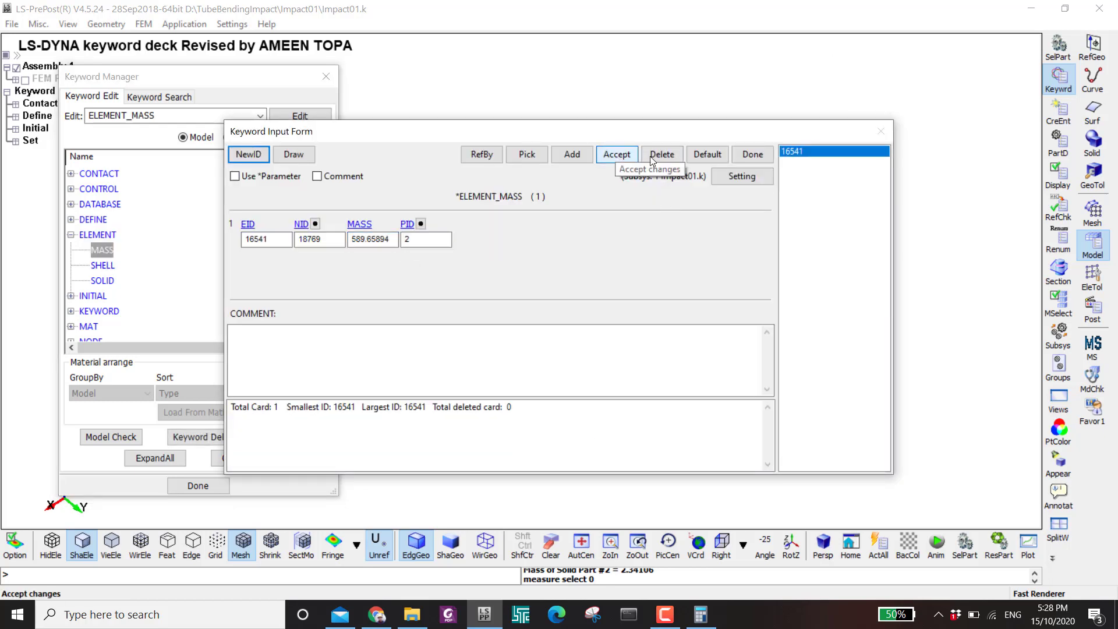
{"action": "left_click", "coordinate": [745, 156]}
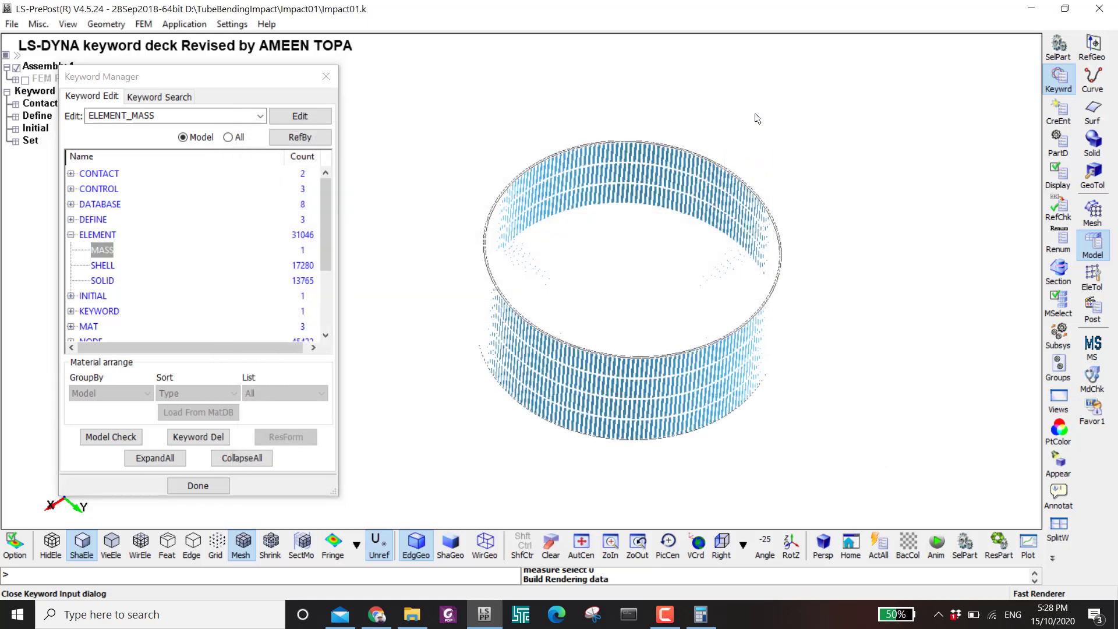
- Show all parts again, measure the mass of the HAMMER part by part selection, and deselect it
{"action": "left_click", "coordinate": [118, 421]}
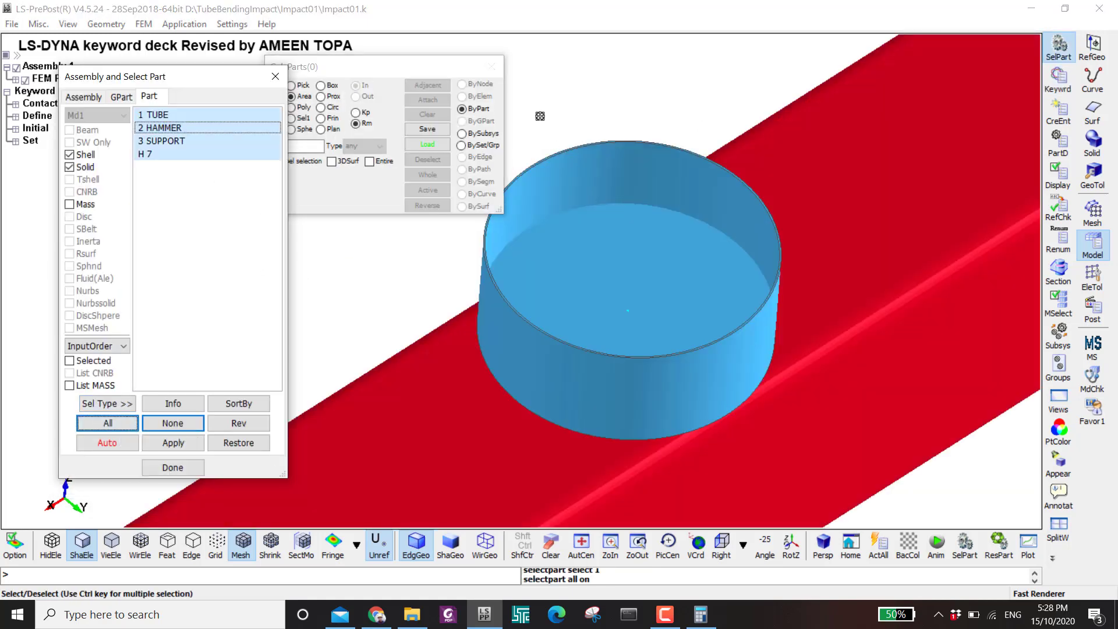
{"action": "left_click", "coordinate": [1092, 278]}
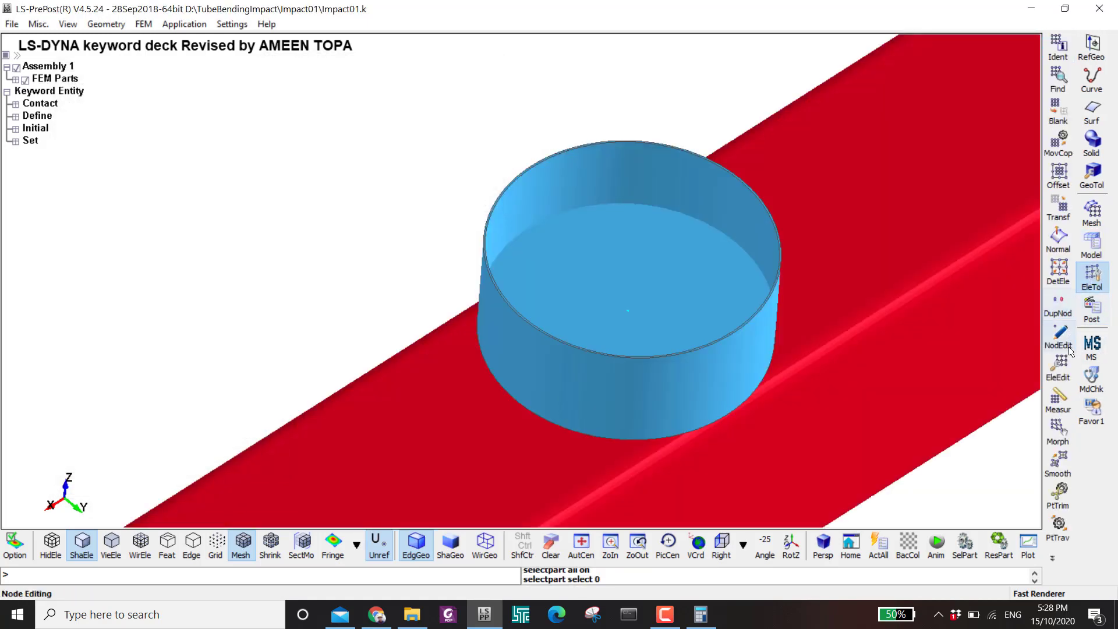
{"action": "left_click", "coordinate": [1058, 401]}
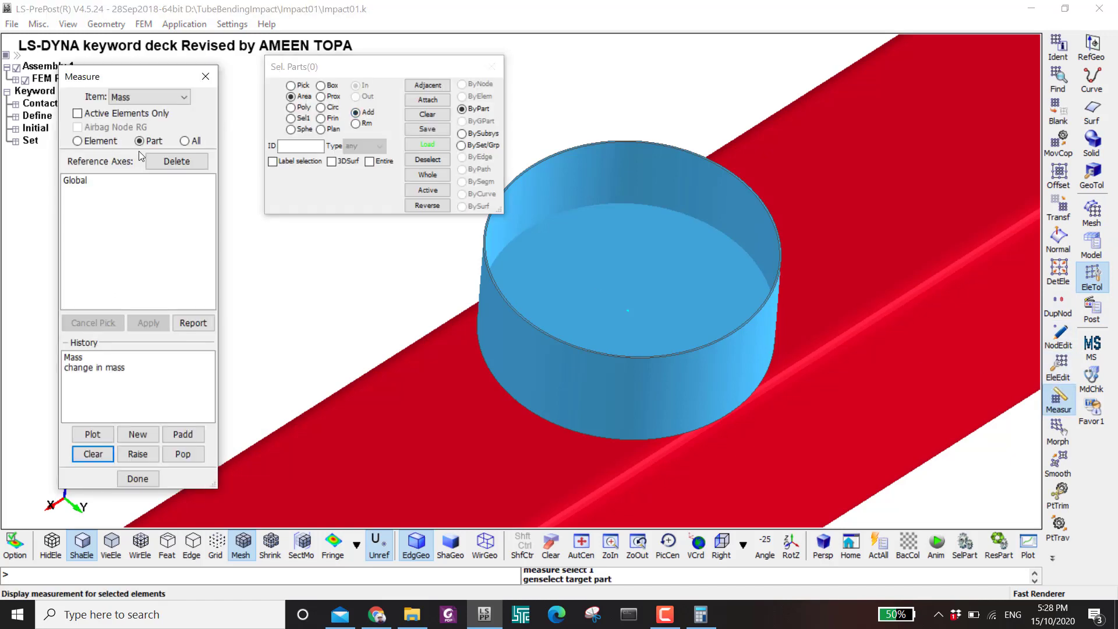
{"action": "left_click", "coordinate": [591, 253]}
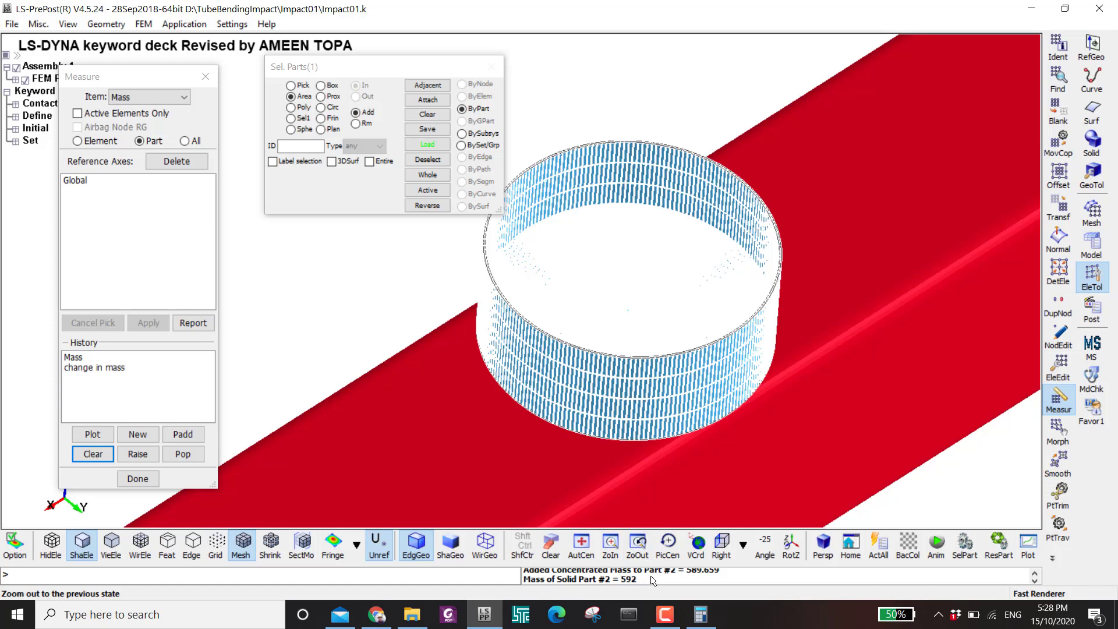
{"action": "right_click", "coordinate": [606, 247]}
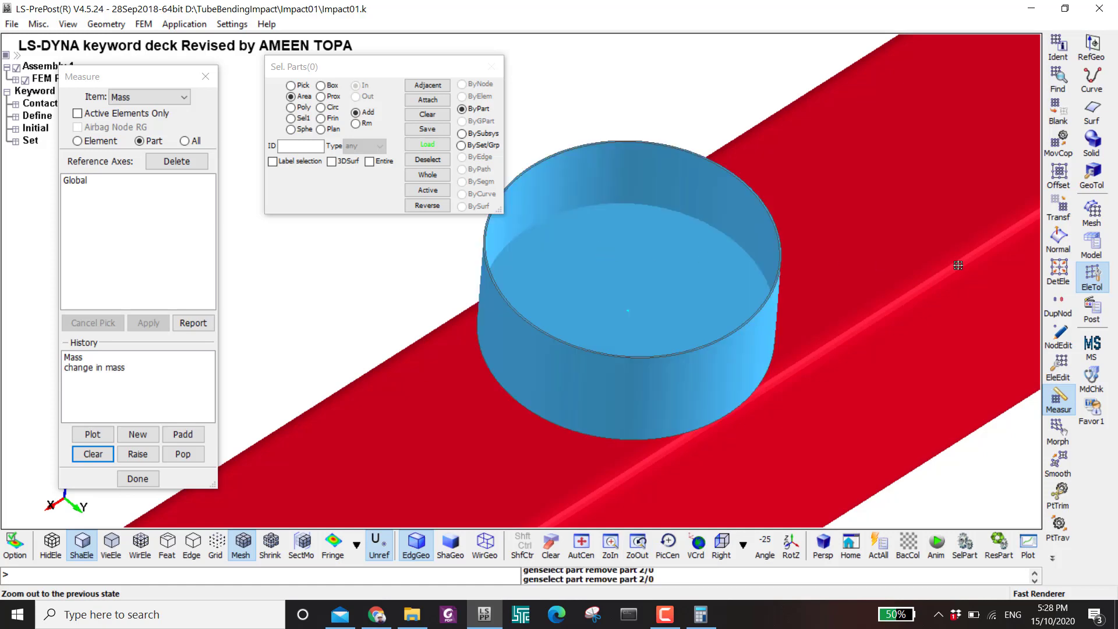
- Delete the PART keyword card of part 6, Tria6, and confirm the deletion
{"action": "left_click", "coordinate": [1091, 245]}
{"action": "left_click", "coordinate": [1058, 79]}
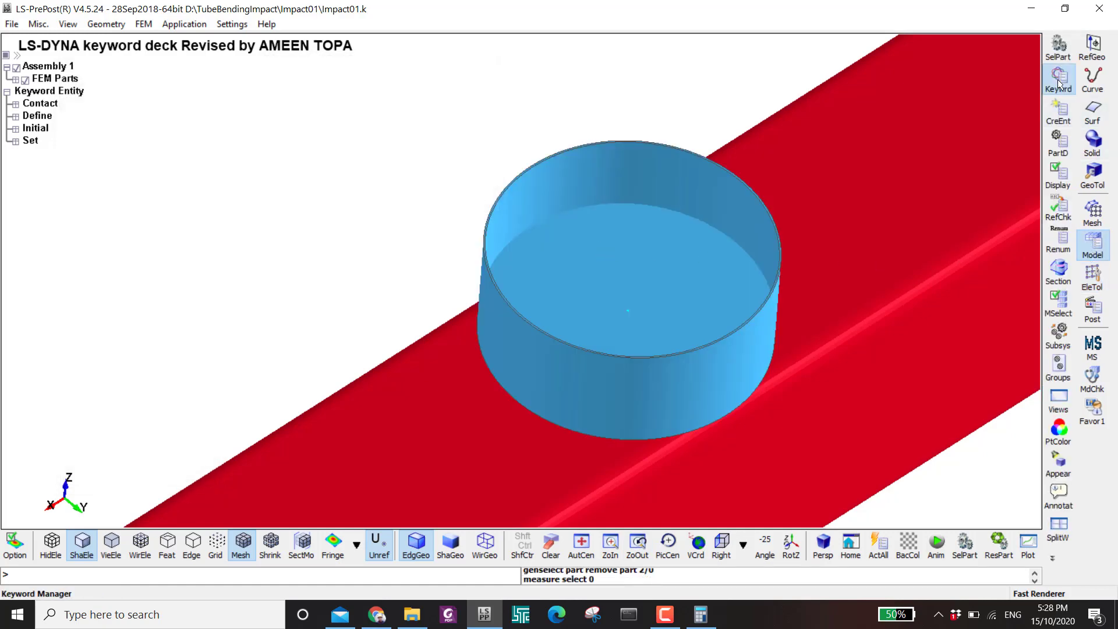
{"action": "scroll", "coordinate": [159, 269], "scroll_direction": "down", "scroll_amount": 3}
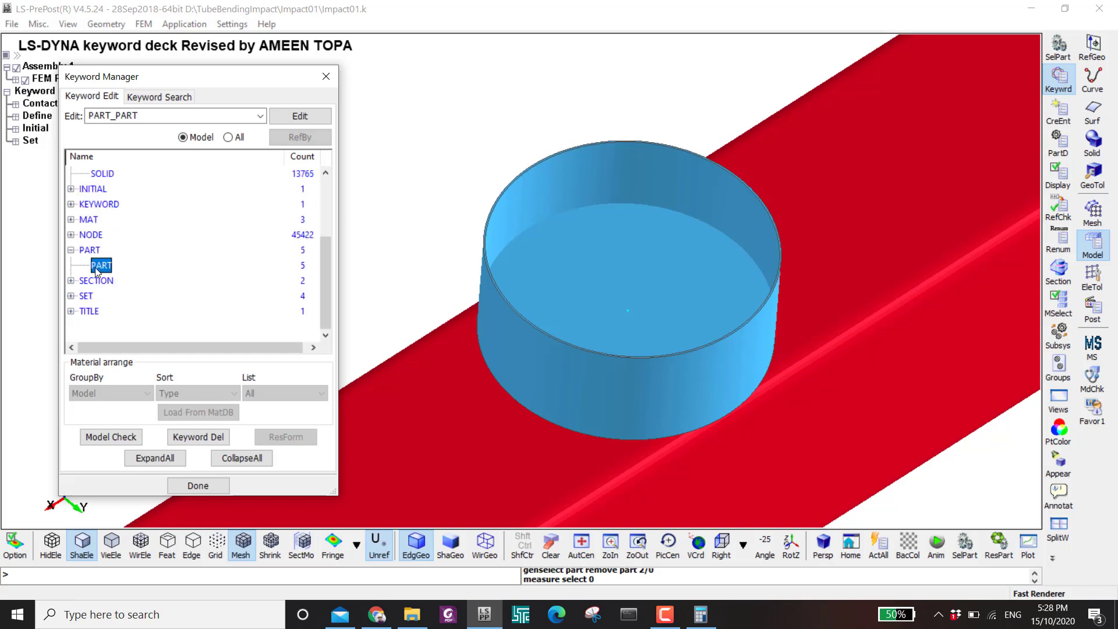
{"action": "double_click", "coordinate": [99, 266]}
{"action": "left_click", "coordinate": [795, 185]}
{"action": "left_click", "coordinate": [661, 154]}
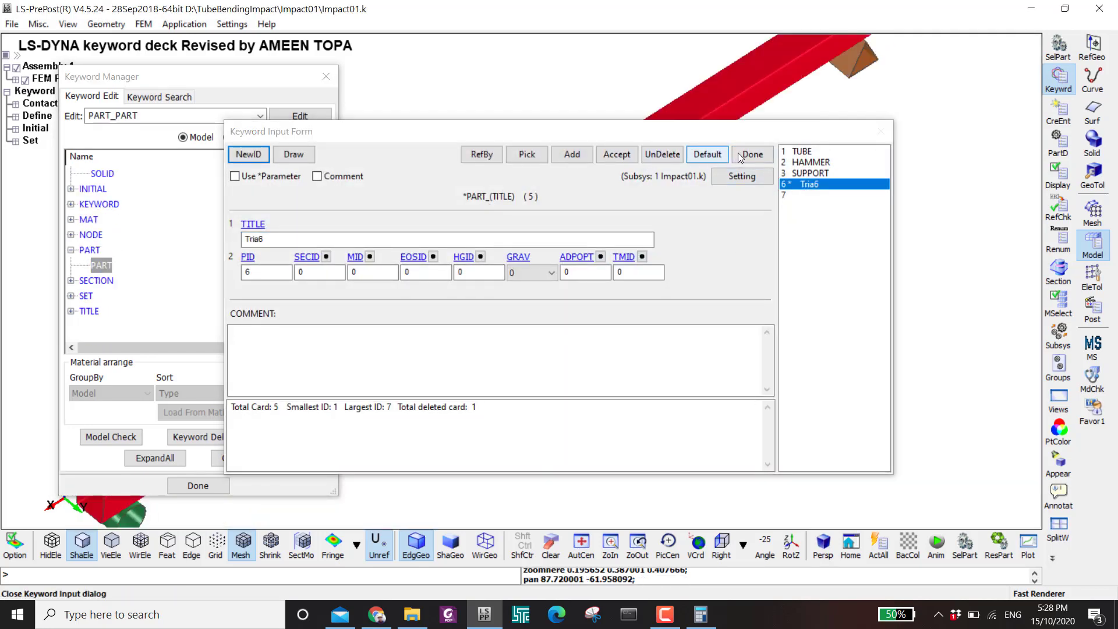
{"action": "left_click", "coordinate": [751, 154]}
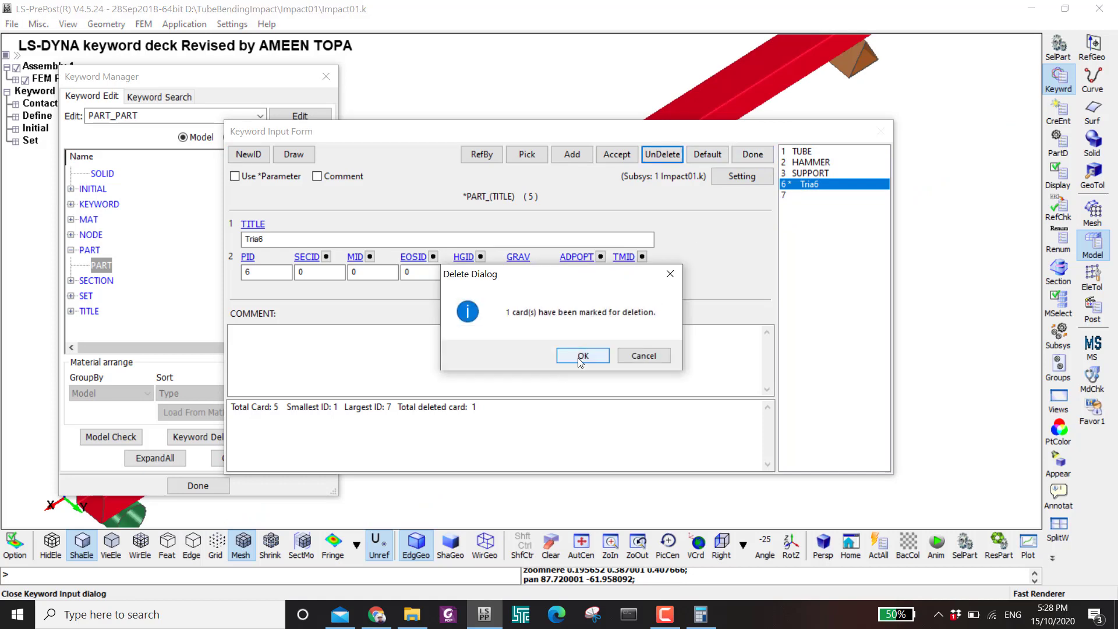
{"action": "left_click", "coordinate": [582, 355]}
- Move all elements of the triangular support, part 7, into part 3 SUPPORT and accept the move
{"action": "scroll", "coordinate": [735, 203], "scroll_direction": "down", "scroll_amount": 3}
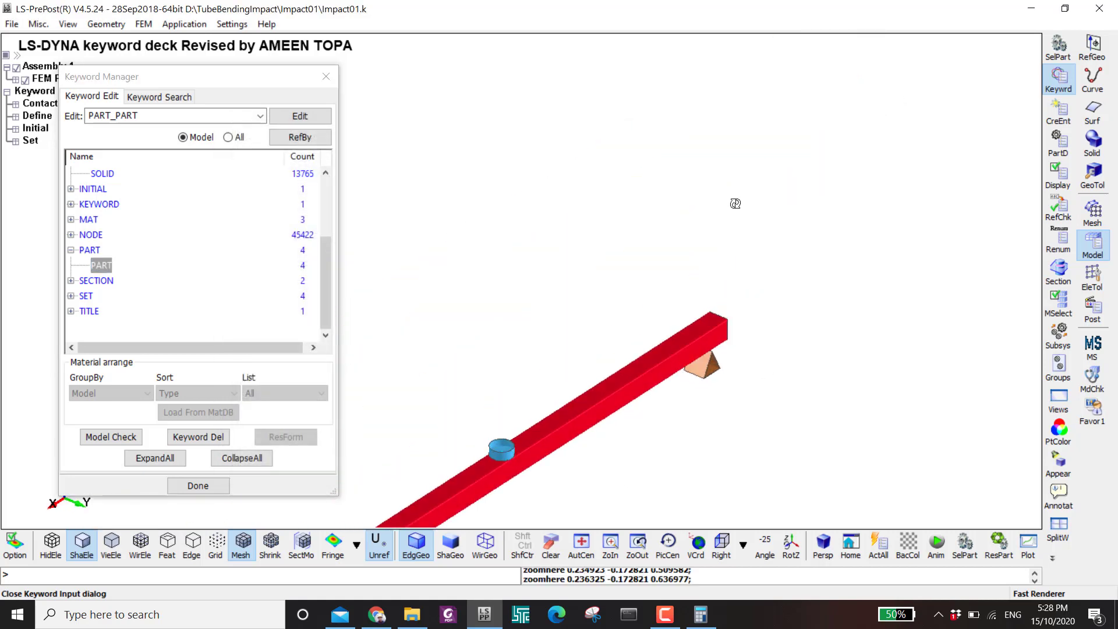
{"action": "scroll", "coordinate": [673, 378], "scroll_direction": "up", "scroll_amount": 3}
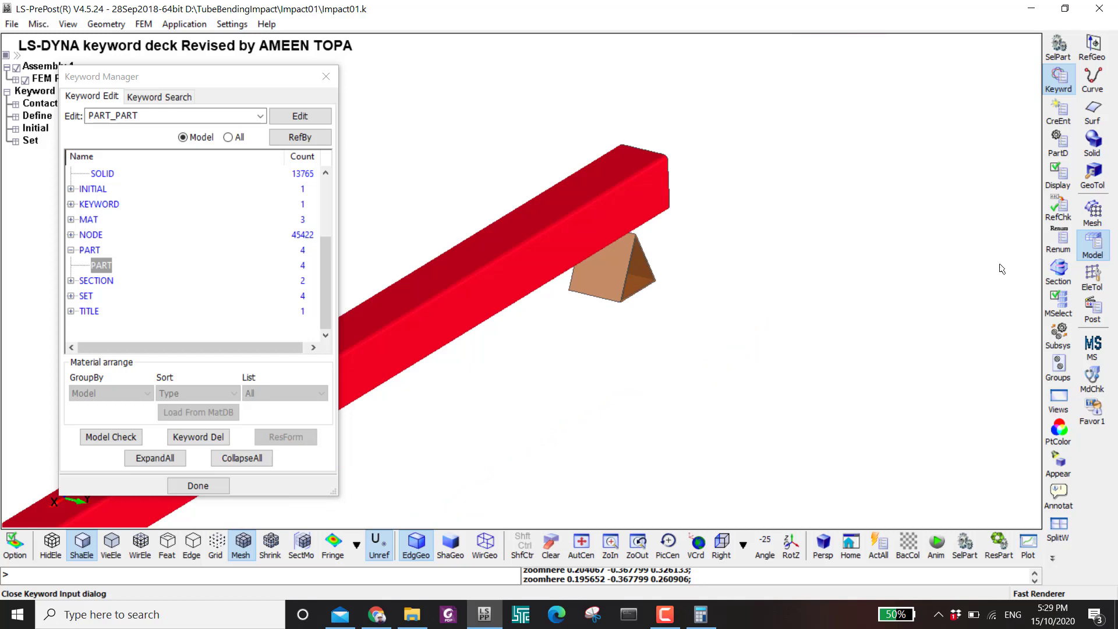
{"action": "left_click", "coordinate": [1092, 273]}
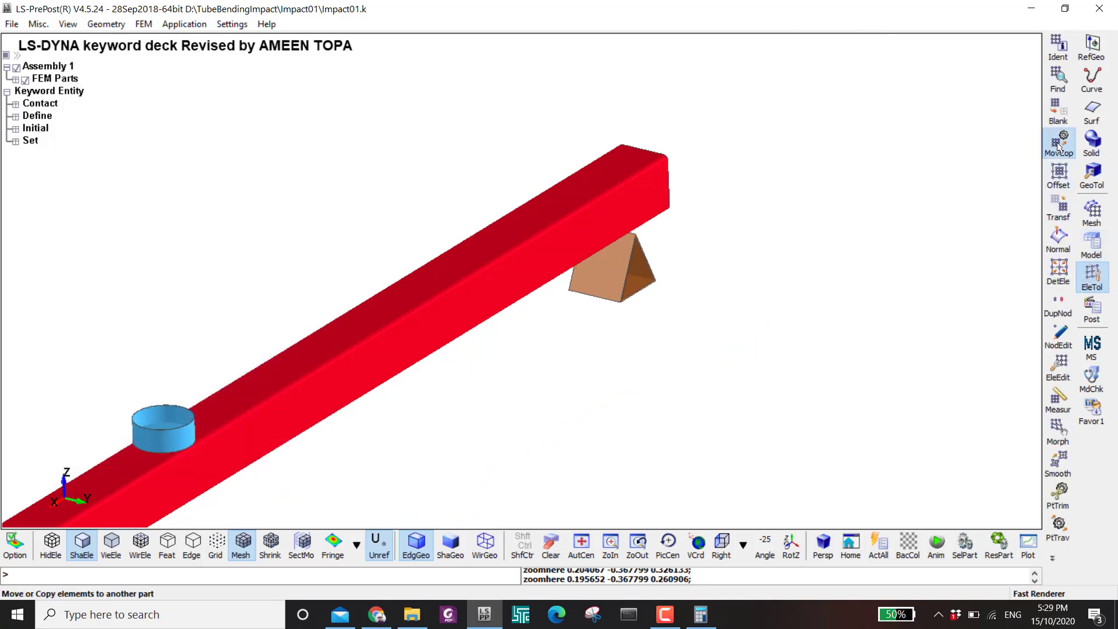
{"action": "left_click", "coordinate": [1058, 142]}
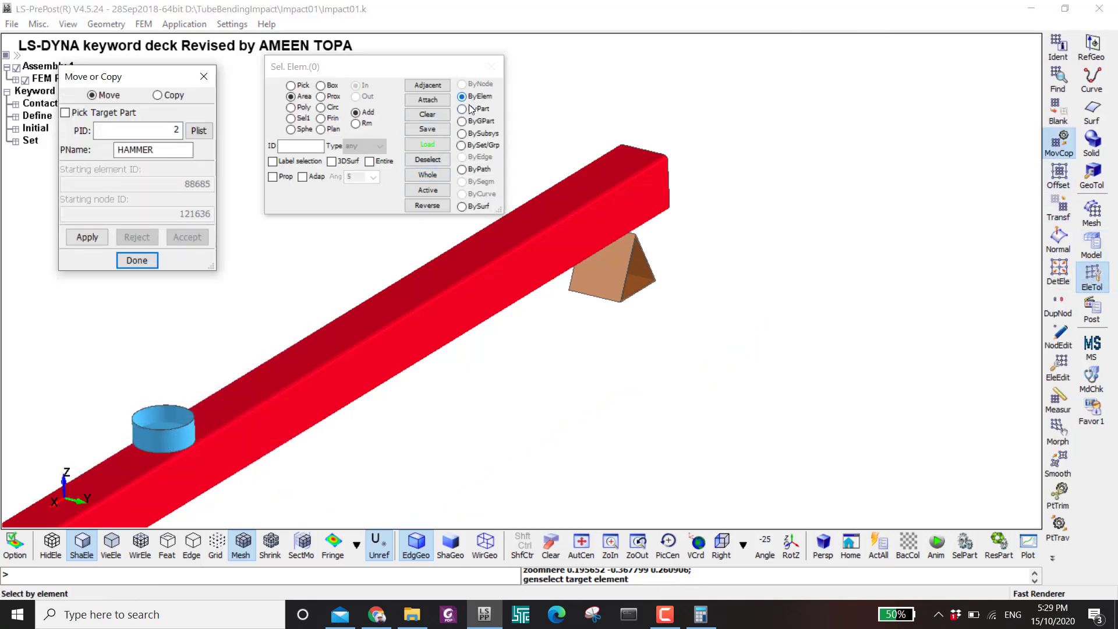
{"action": "left_click", "coordinate": [198, 131]}
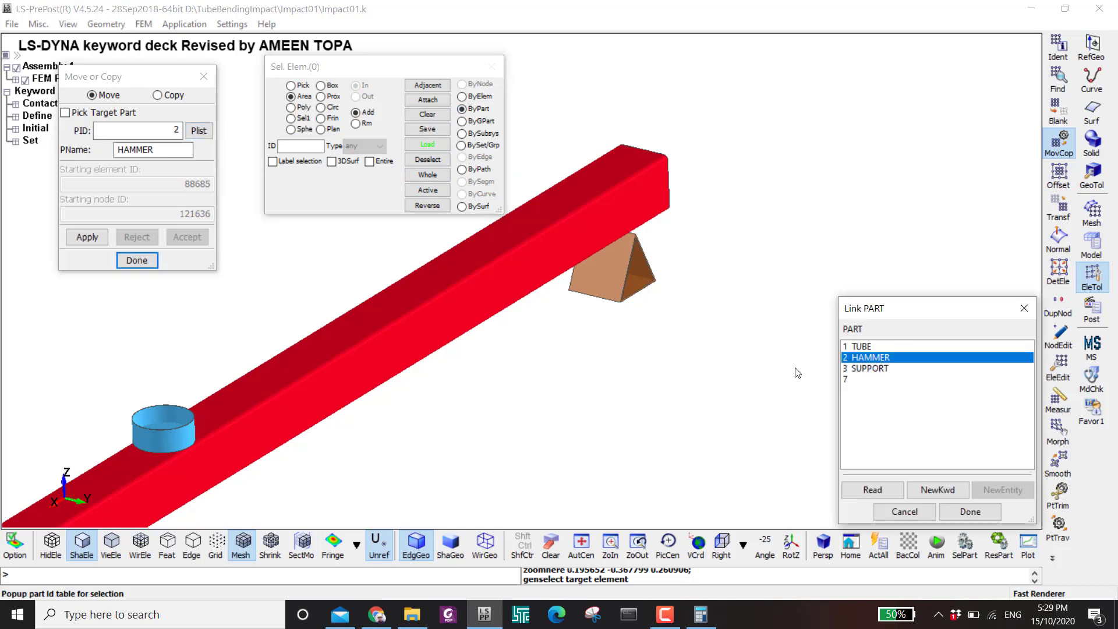
{"action": "double_click", "coordinate": [849, 369]}
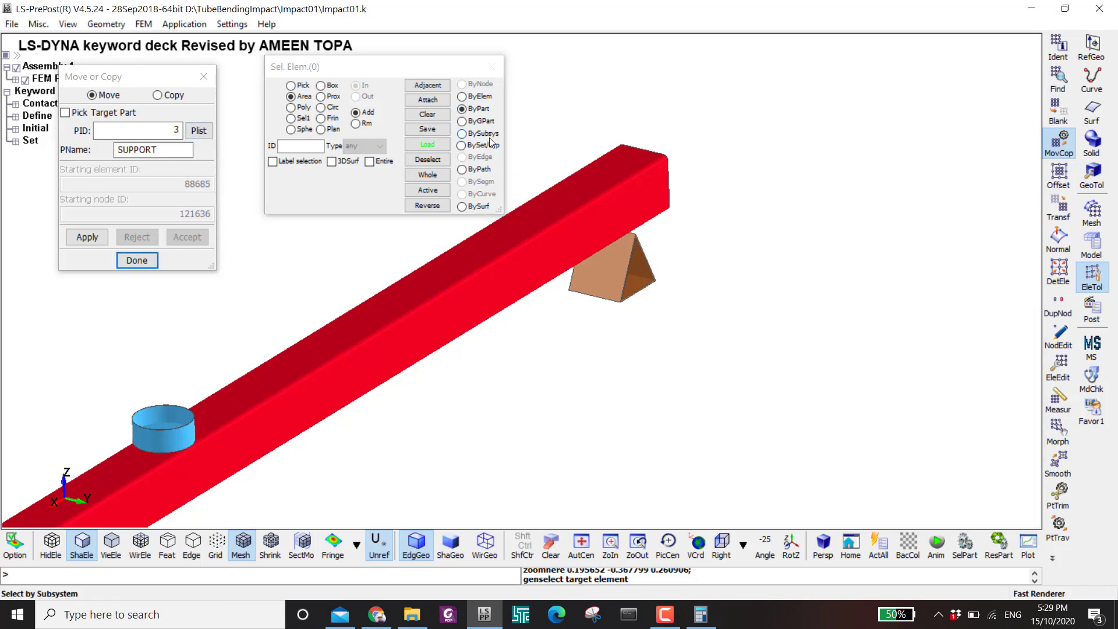
{"action": "left_click", "coordinate": [627, 272]}
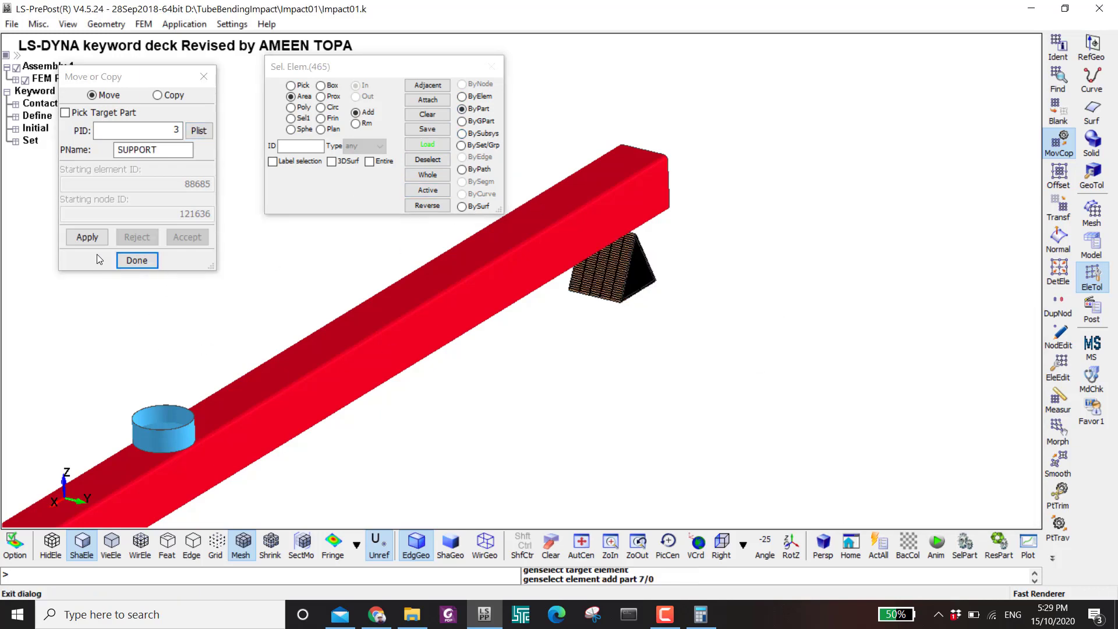
{"action": "left_click", "coordinate": [87, 237]}
{"action": "left_click", "coordinate": [187, 237]}
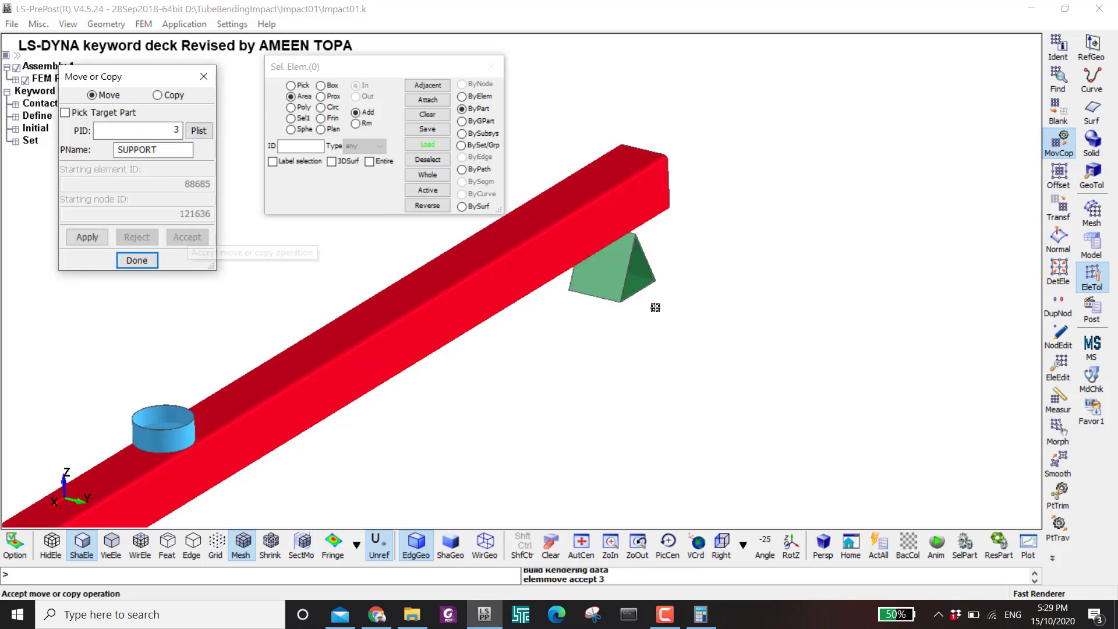
- Delete the untitled PART keyword card with ID 7 and confirm the deletion
{"action": "middle_click_drag", "start_coordinate": [542, 335], "coordinate": [620, 281], "text": "shift"}
{"action": "left_click", "coordinate": [1092, 244]}
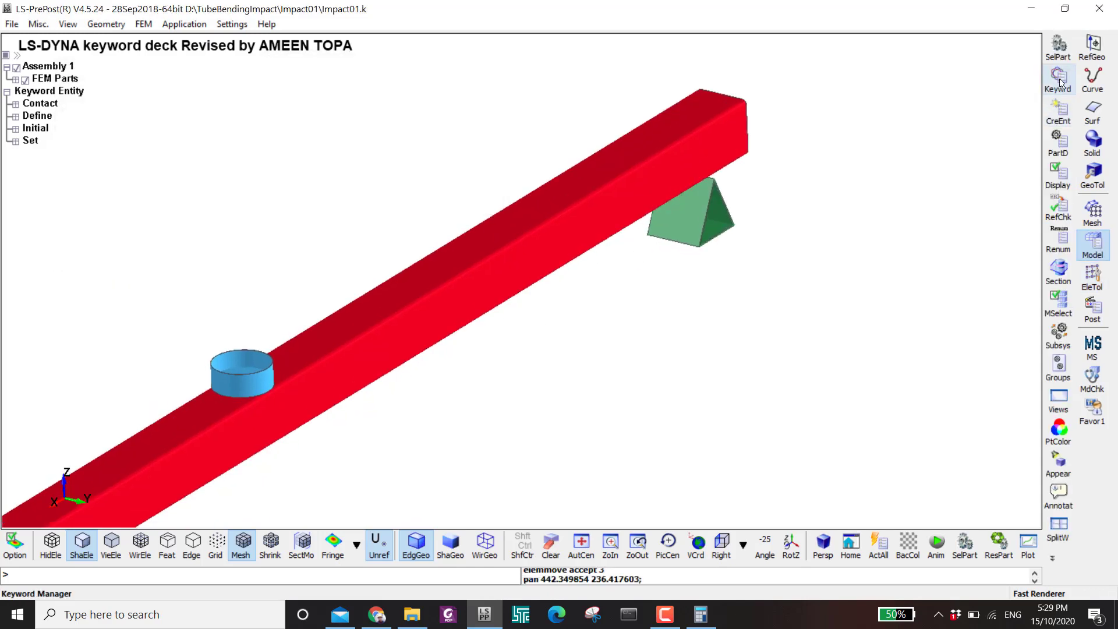
{"action": "left_click", "coordinate": [1058, 78]}
{"action": "double_click", "coordinate": [101, 265]}
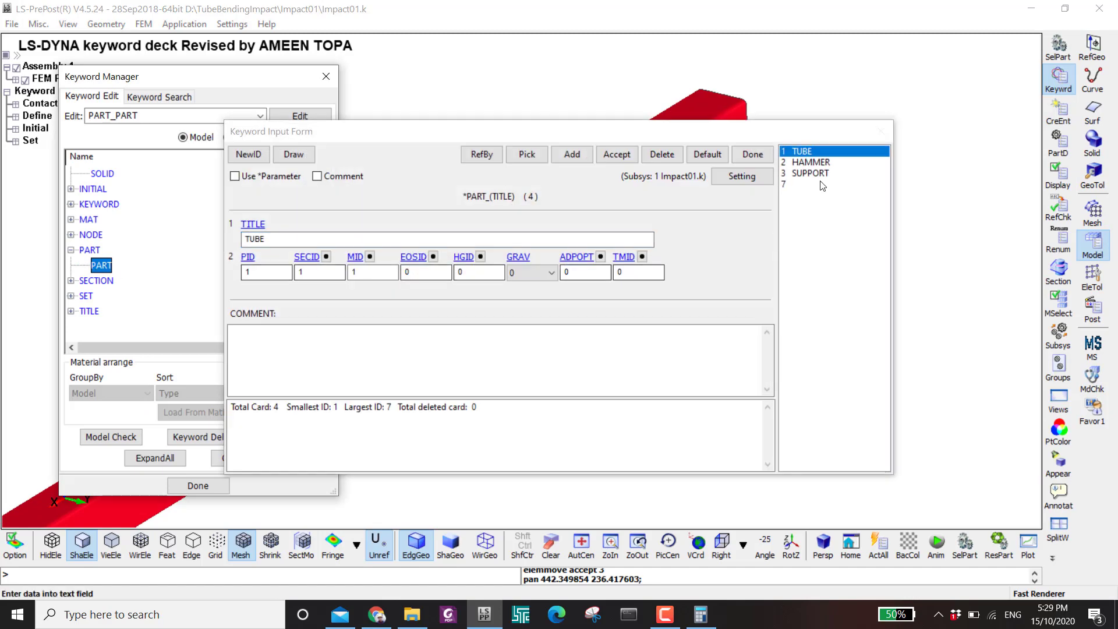
{"action": "left_click", "coordinate": [822, 185]}
{"action": "left_click", "coordinate": [662, 155]}
{"action": "left_click", "coordinate": [585, 353]}
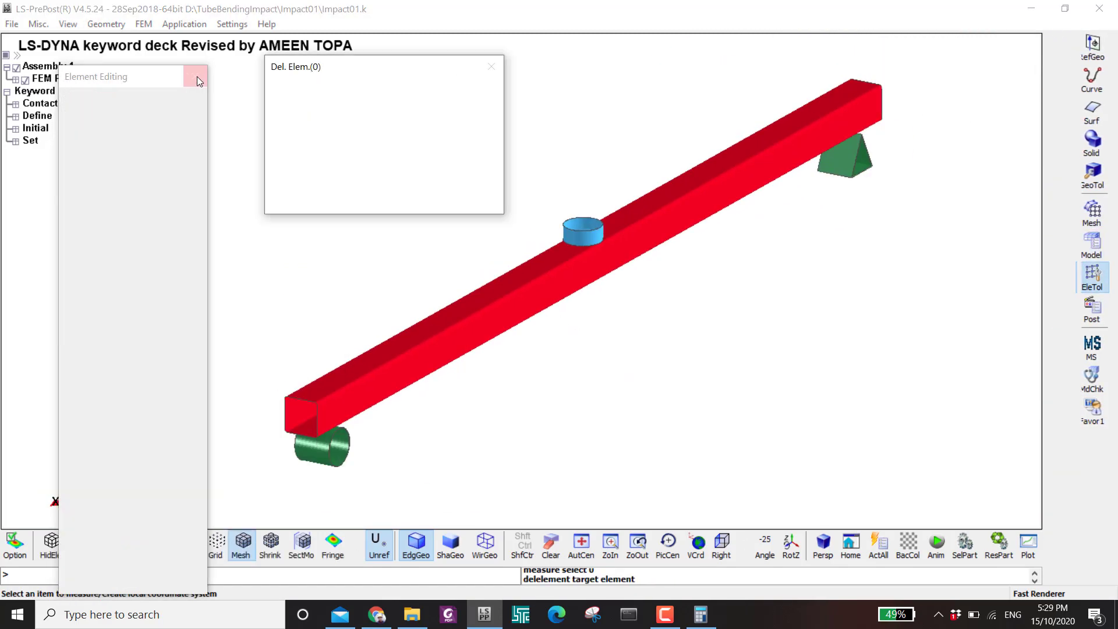
- Close Element Editing and switch to the element and mesh commands
{"action": "left_click", "coordinate": [197, 82]}
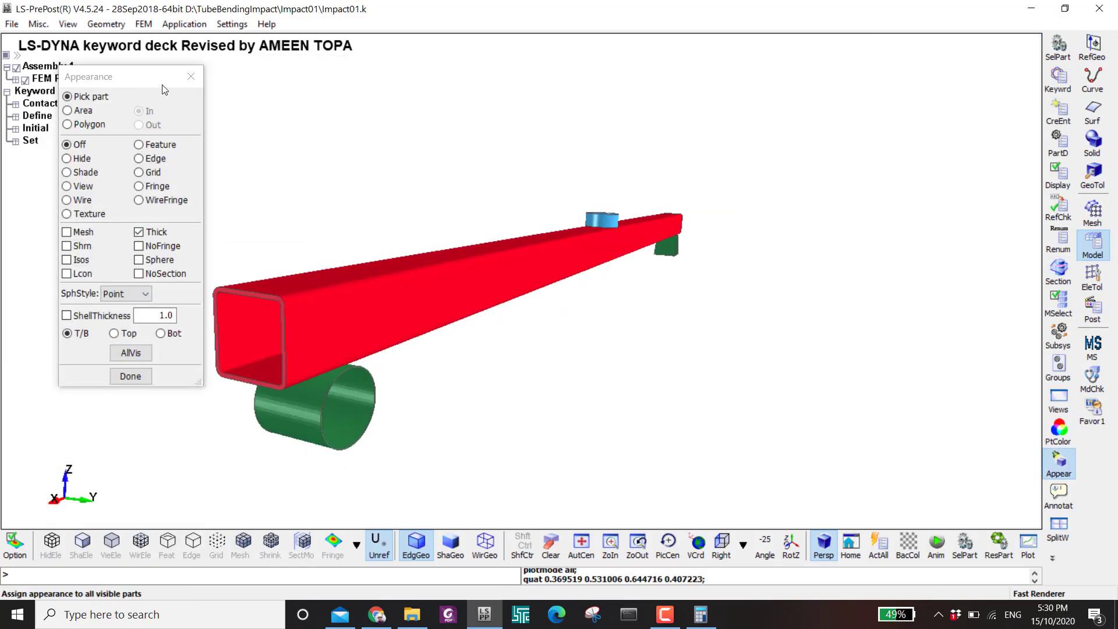
{"action": "left_click", "coordinate": [1097, 208]}
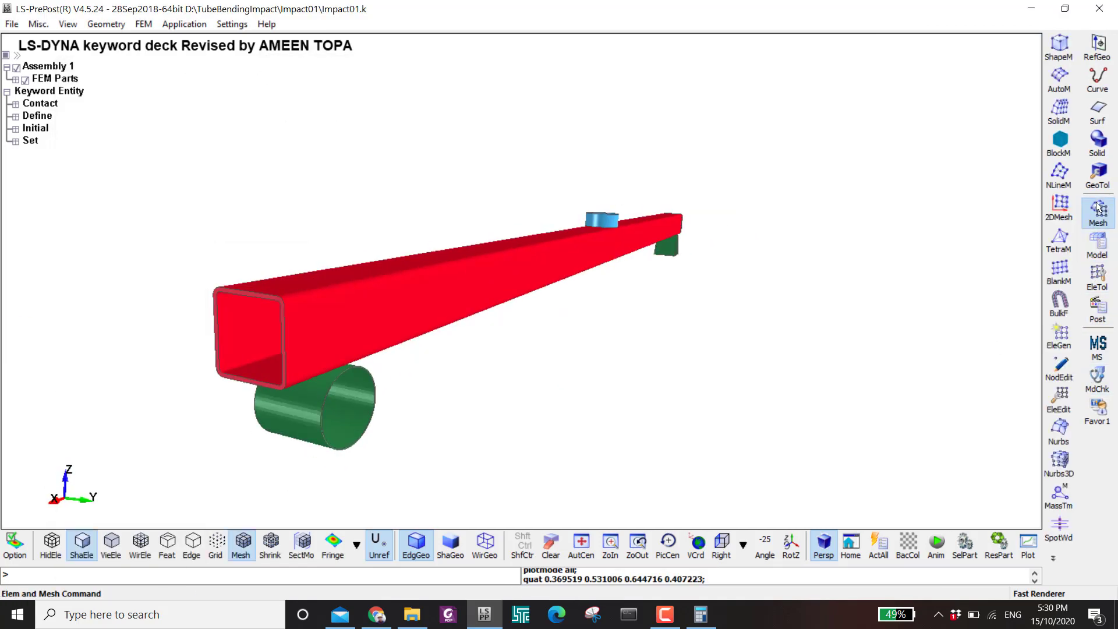